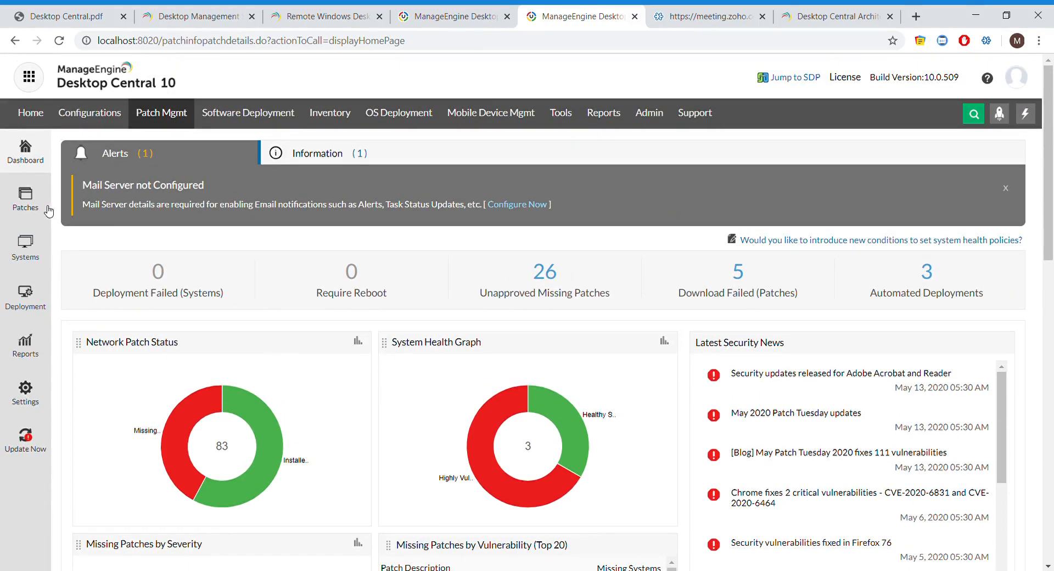
Start an install configuration for missing patches 1300535, 107610 and 1406914
left_click(43, 207)
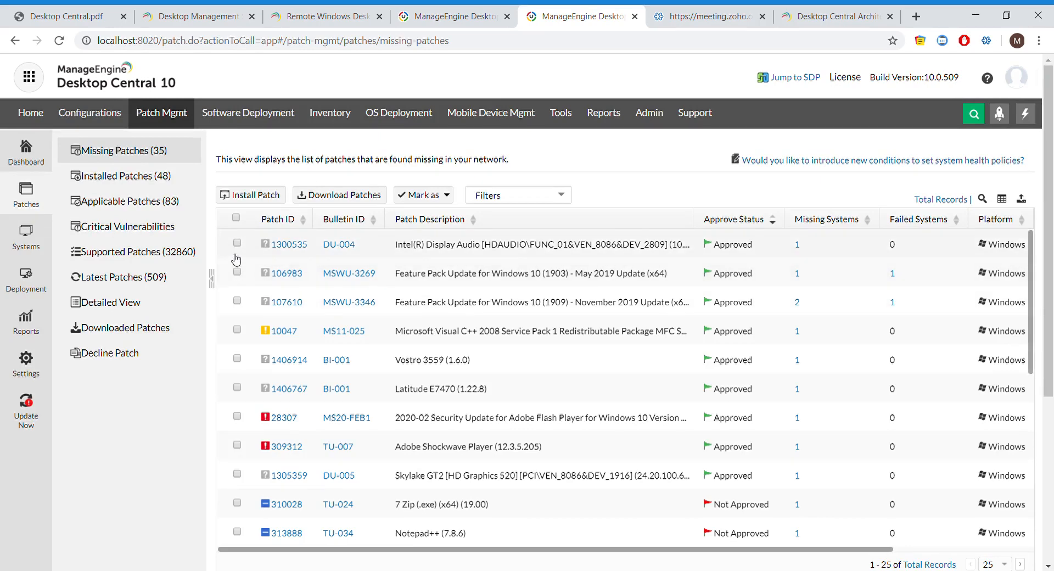
left_click(237, 301)
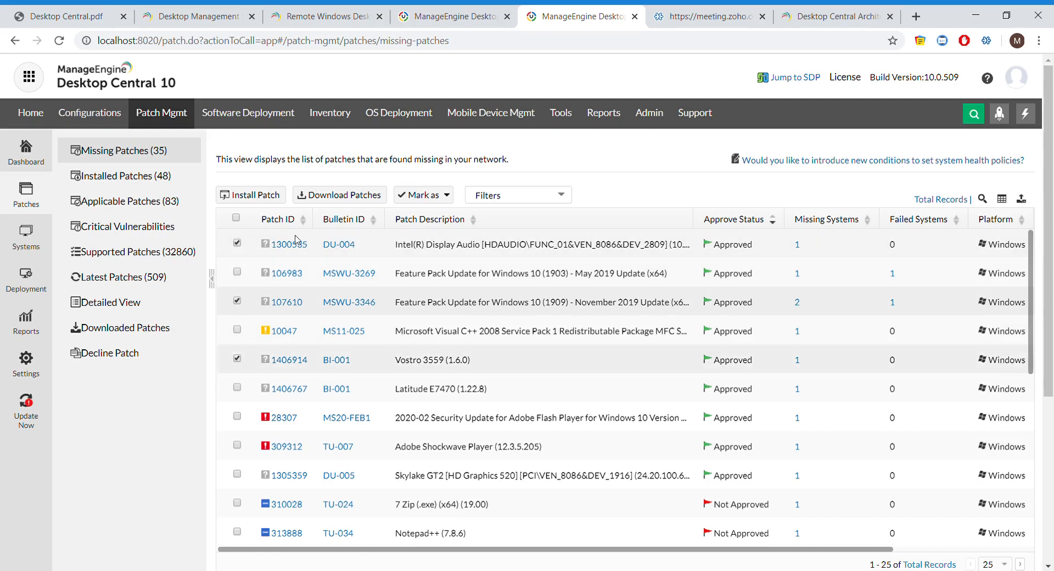
left_click(274, 196)
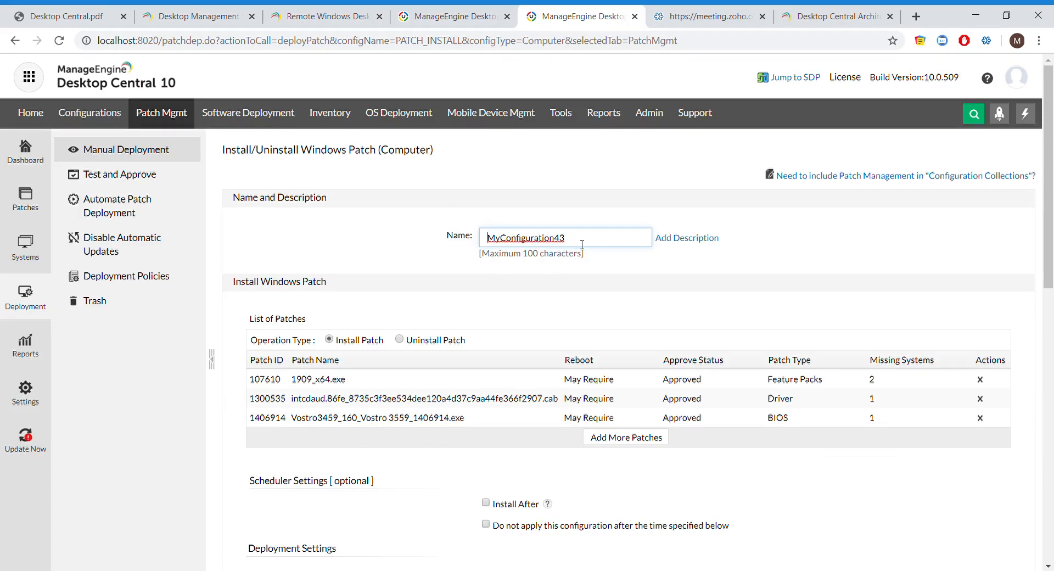
Enable the Install After scheduling option for the patch installation configuration
scroll(502, 302, "down", 2)
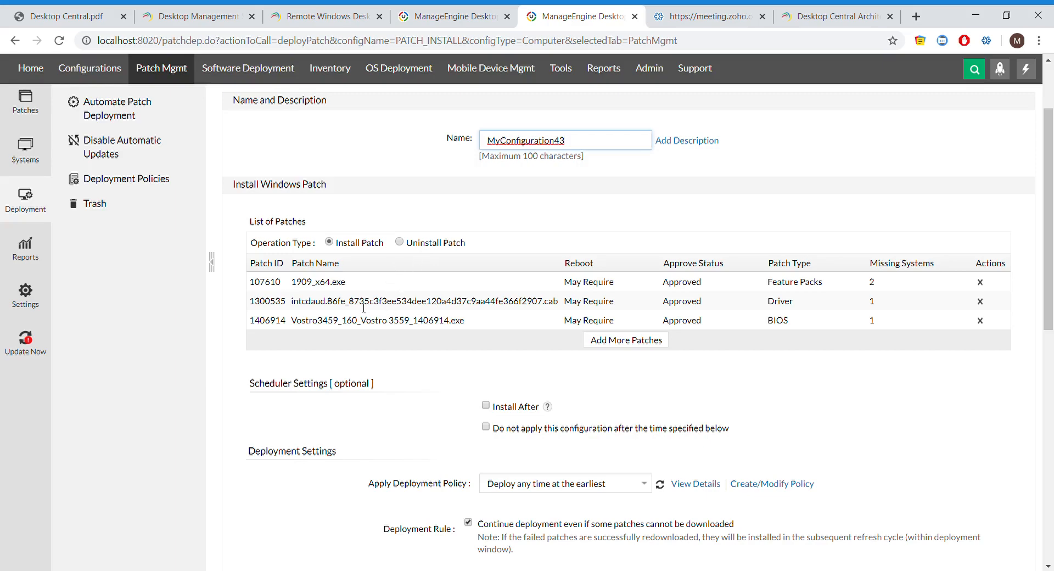
scroll(353, 378, "down", 1)
scroll(321, 365, "down", 1)
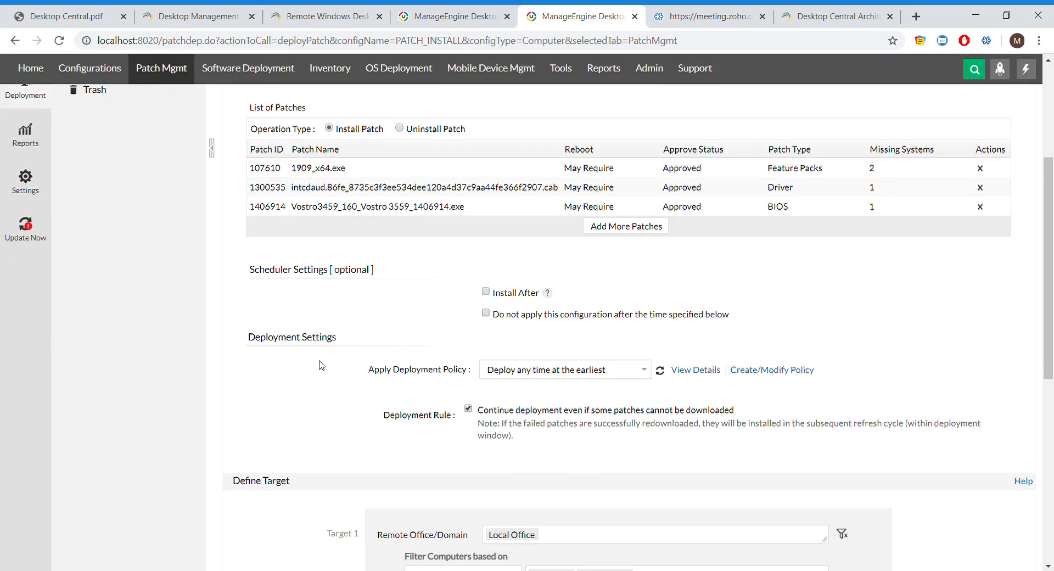
left_click(485, 293)
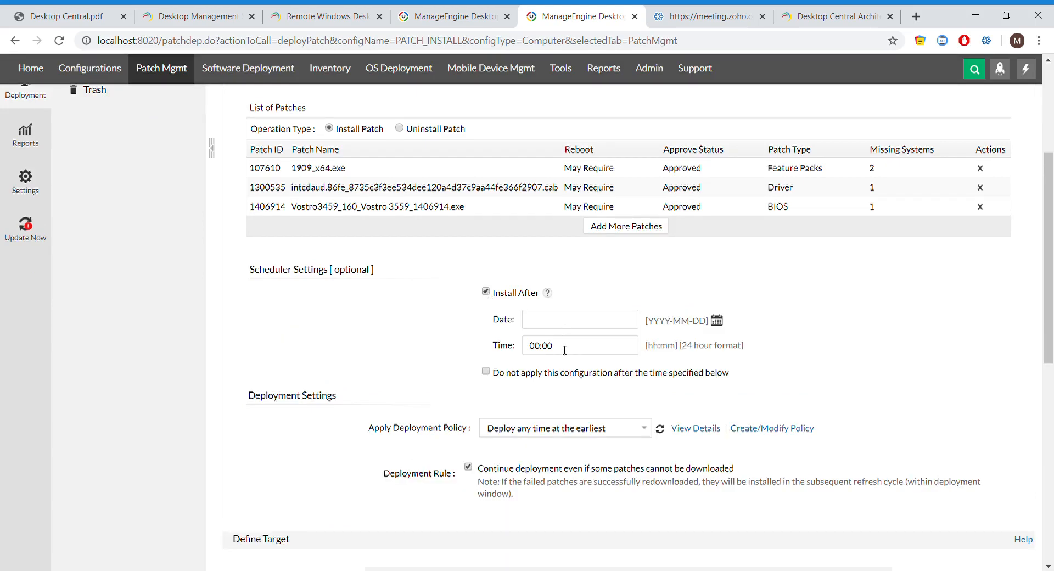
scroll(489, 400, "down", 1)
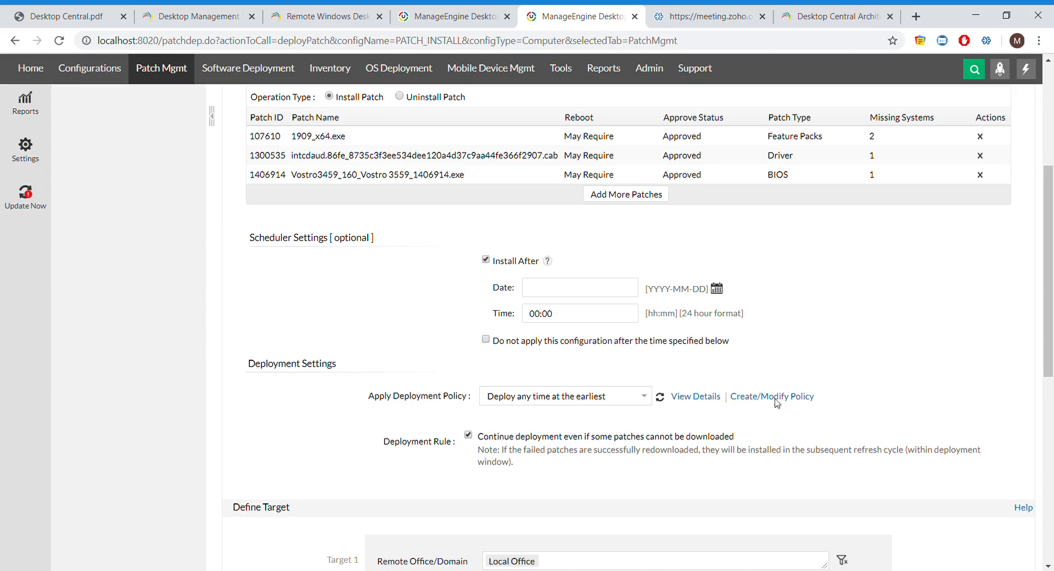
scroll(531, 395, "down", 3)
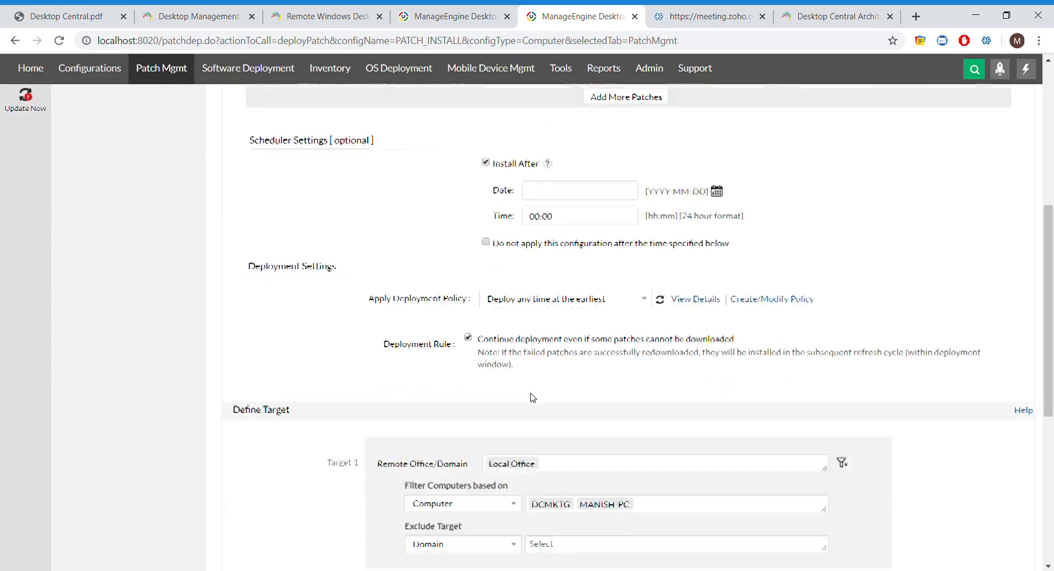
scroll(530, 396, "up", 2)
scroll(533, 396, "up", 2)
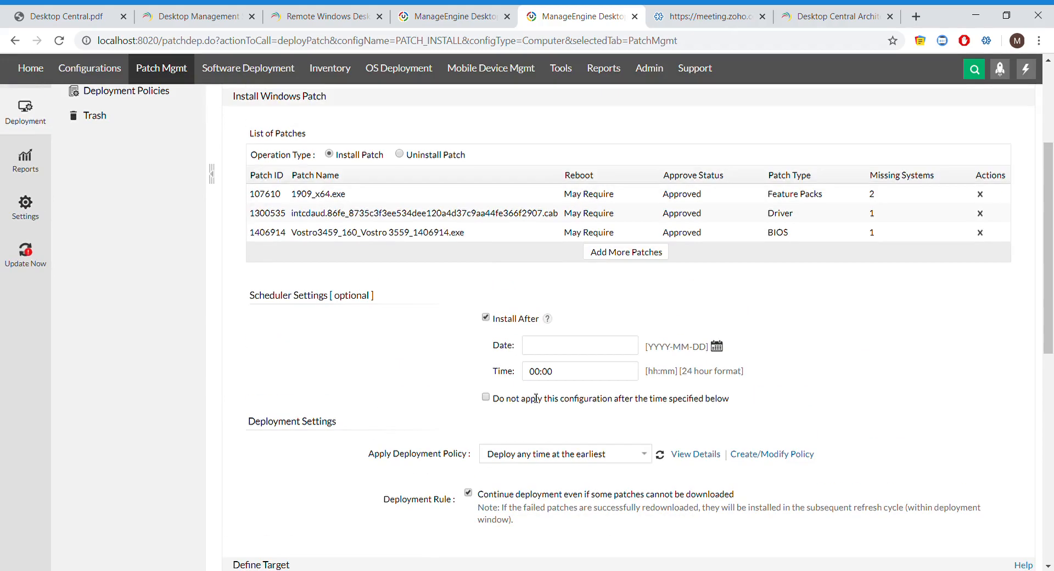
Create a new deployment policy from the configuration's deployment settings and name it test-13
left_click(758, 458)
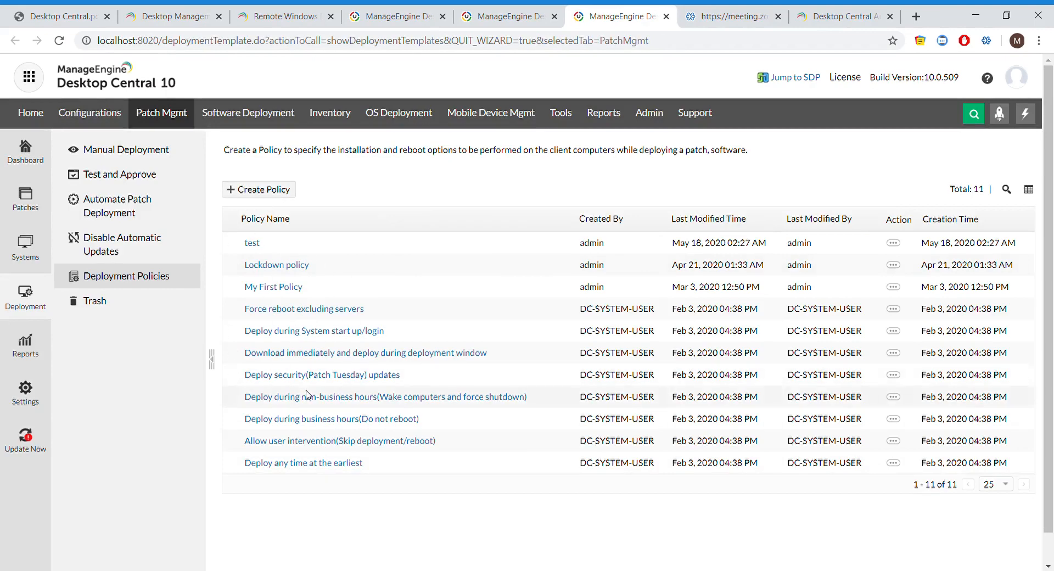
left_click(275, 189)
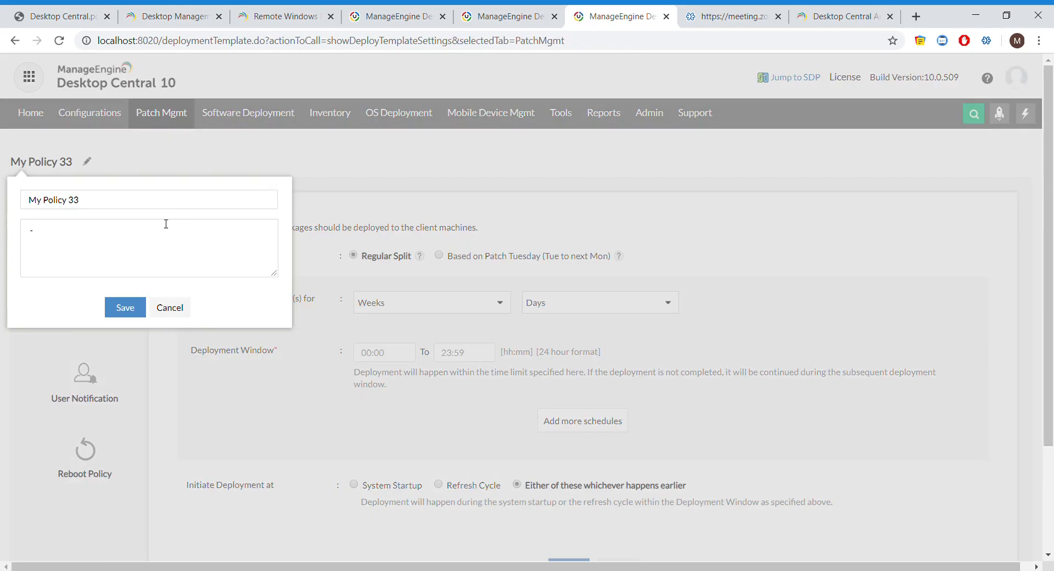
left_click(155, 202)
key("ctrl+shift+Left")
key("BackSpace")
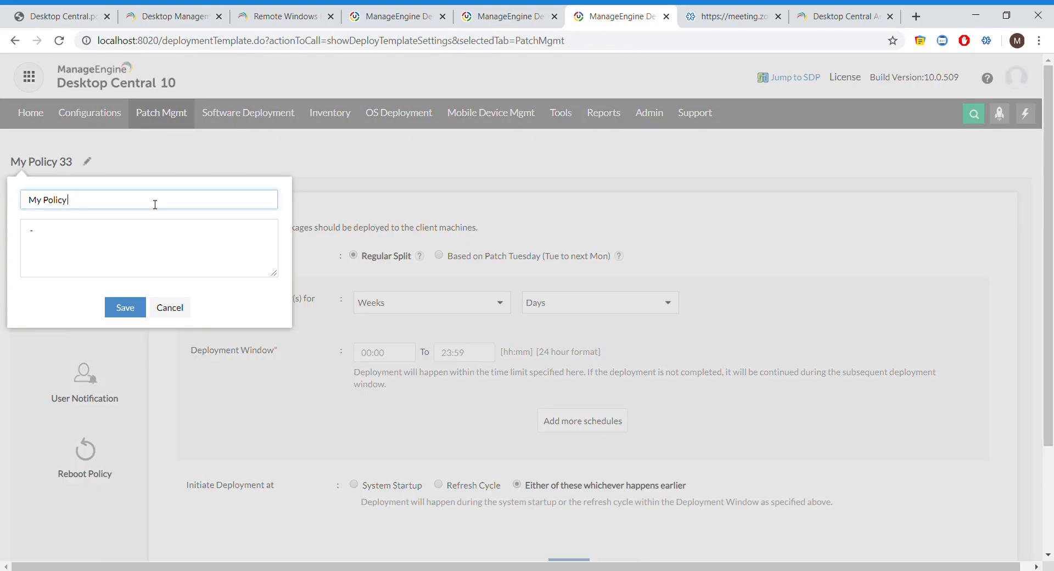
key("ctrl+BackSpace")
key("ctrl+BackSpace")
type("test-13")
left_click(133, 307)
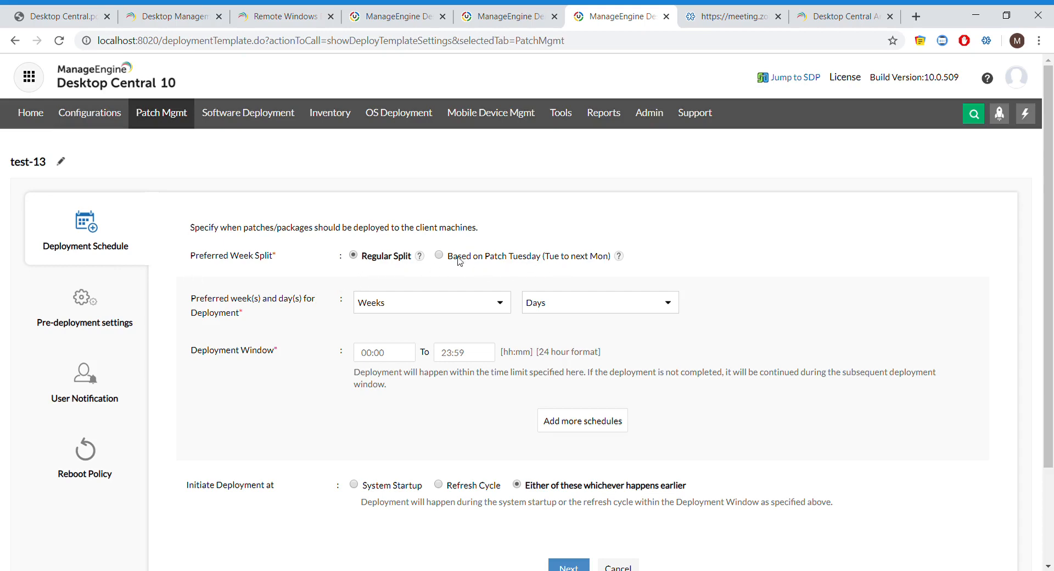
Examine the calendar explanations for the Regular Split and Based on Patch Tuesday week split options
left_click(420, 257)
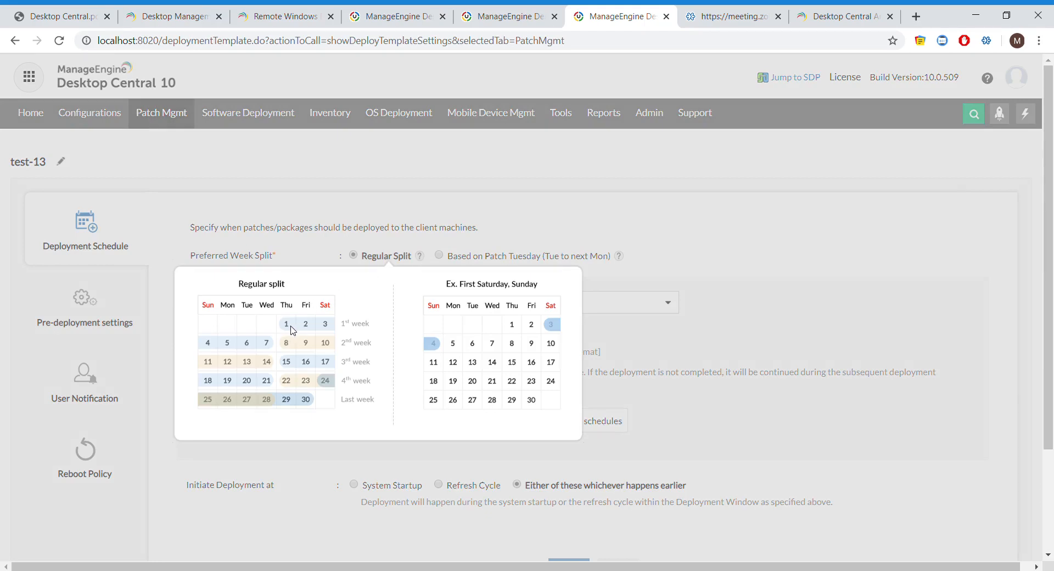
left_click(598, 267)
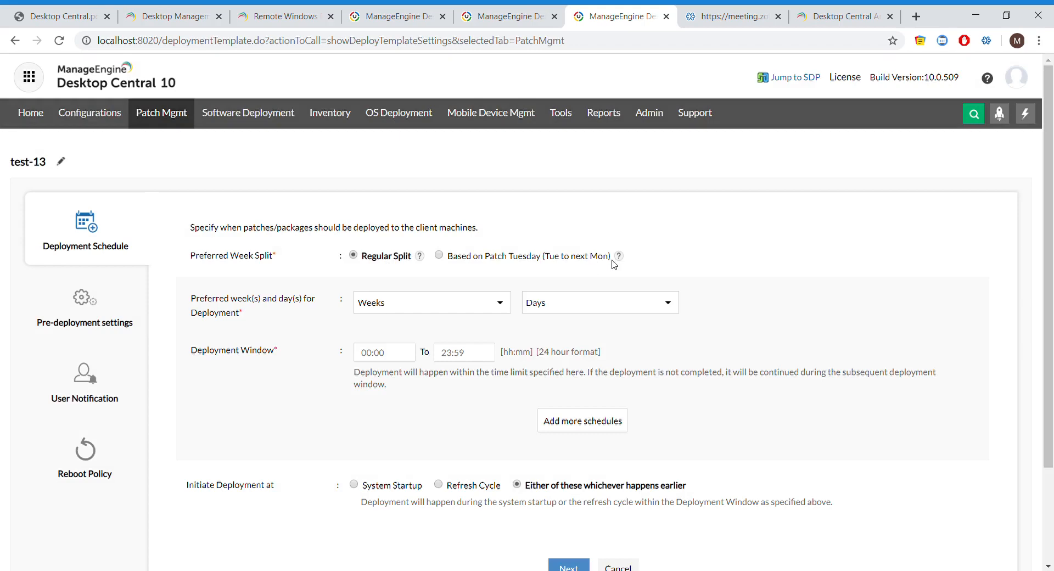
left_click(621, 259)
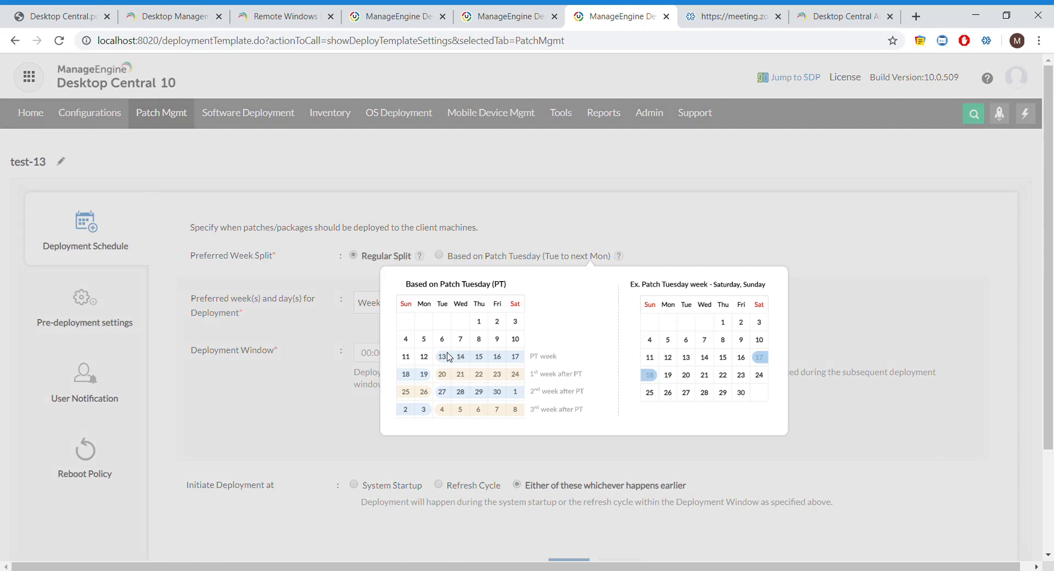
left_click(692, 247)
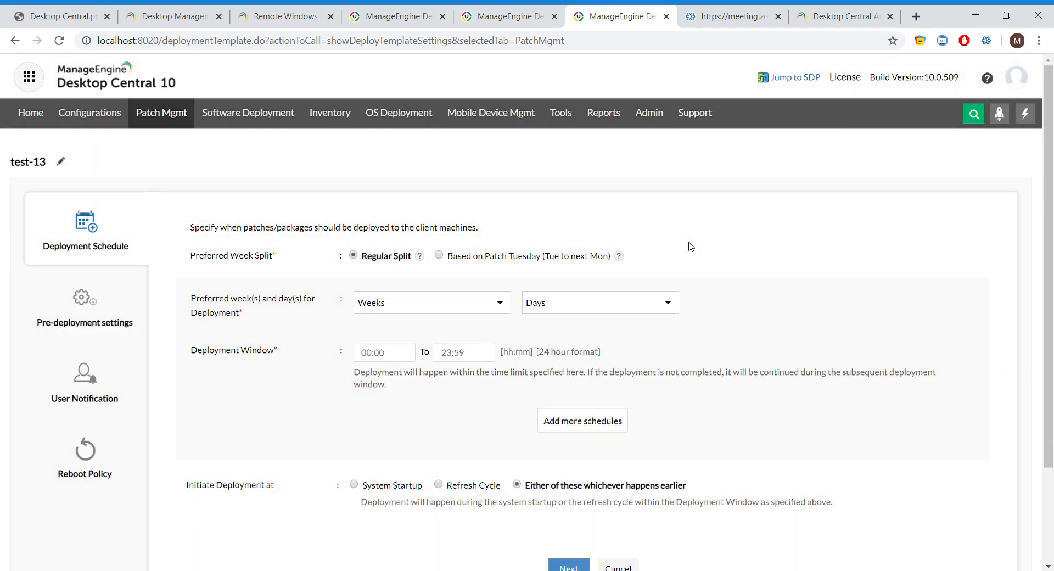
left_click(617, 258)
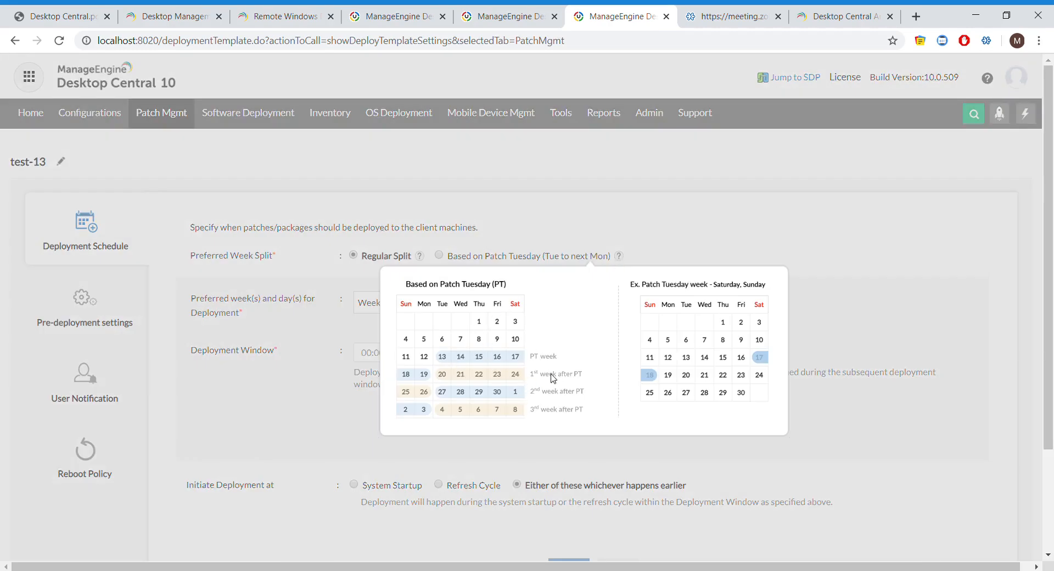
left_click(641, 251)
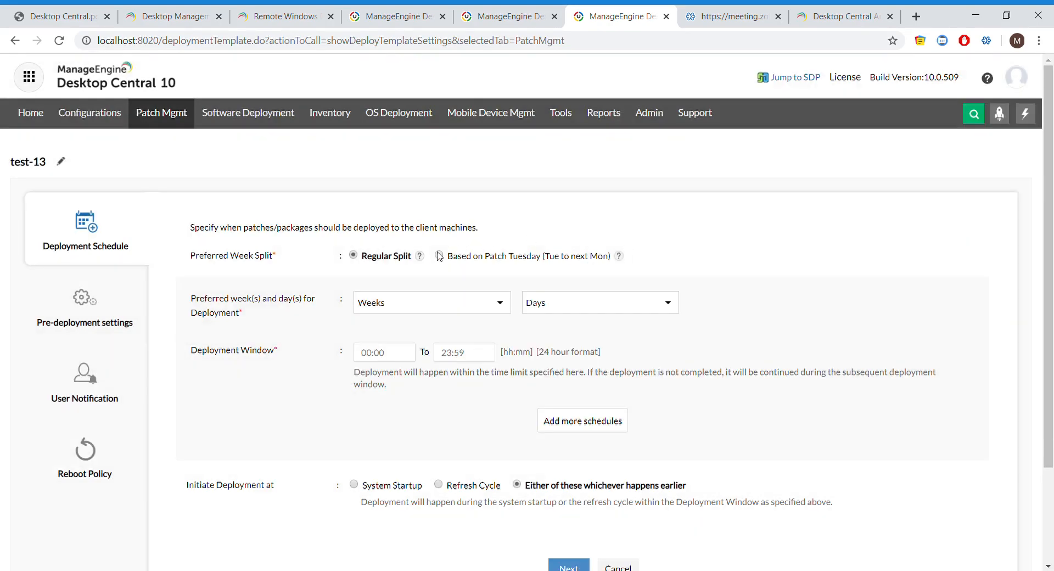
scroll(435, 374, "down", 3)
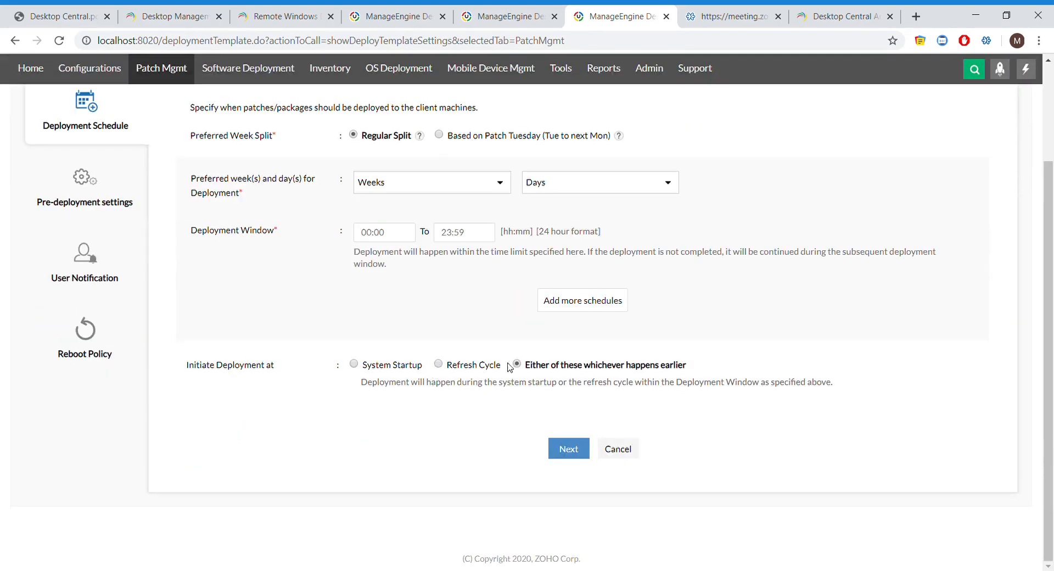
scroll(513, 368, "up", 3)
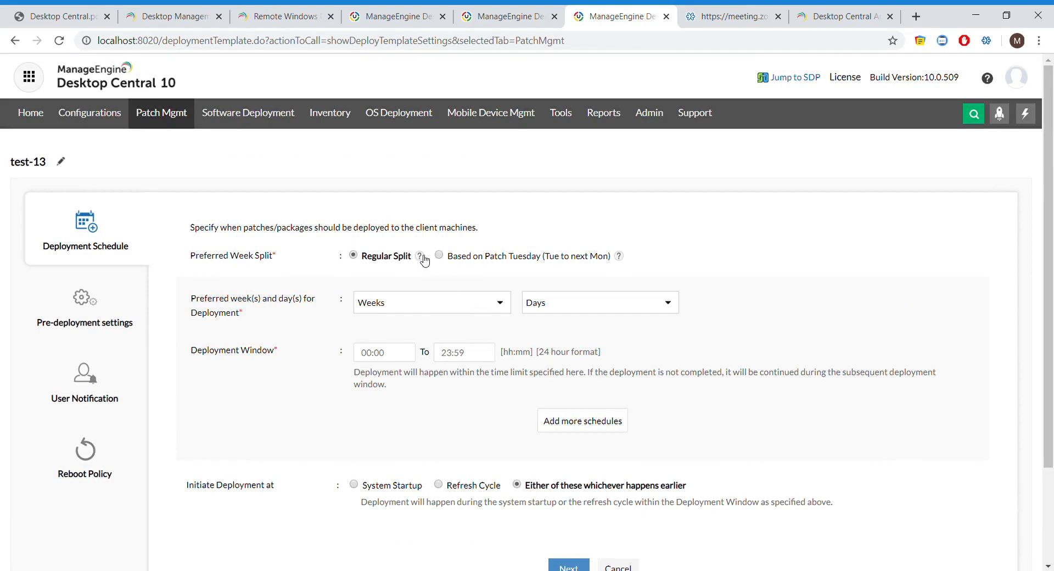
left_click(422, 258)
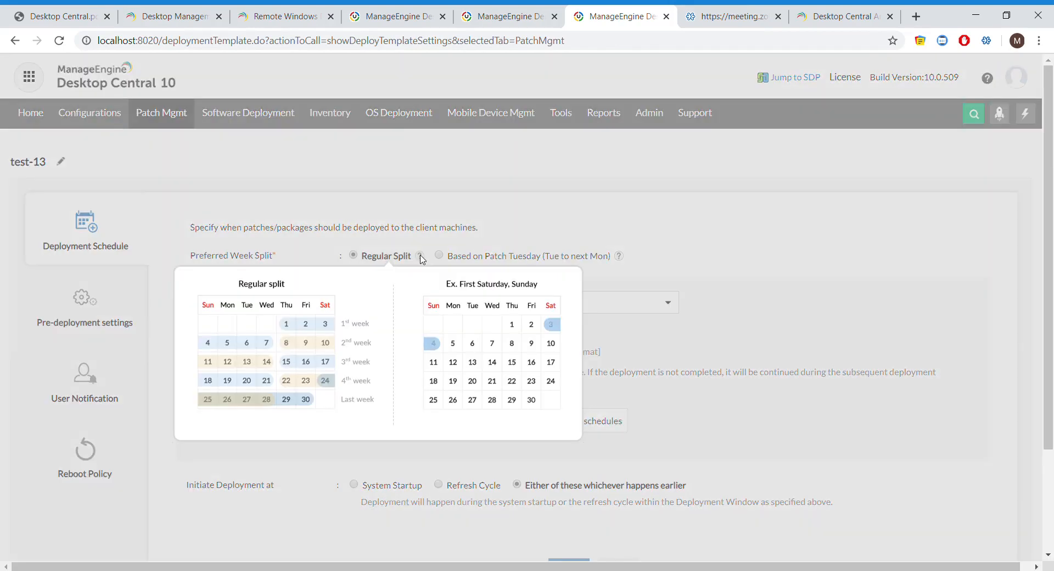
left_click(760, 263)
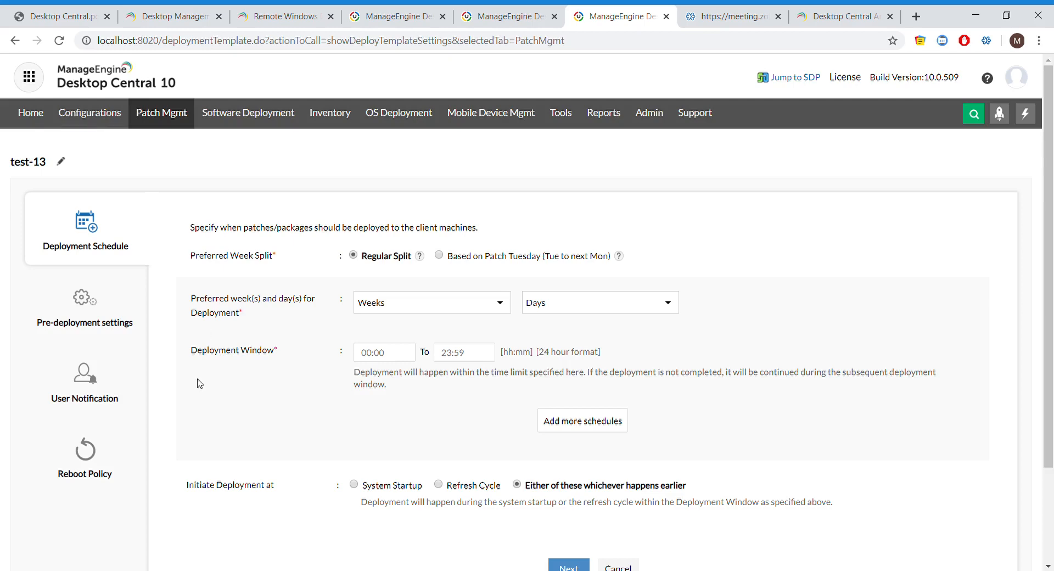
Open the choices for the policy's preferred deployment weeks
scroll(199, 383, "down", 2)
scroll(199, 384, "up", 2)
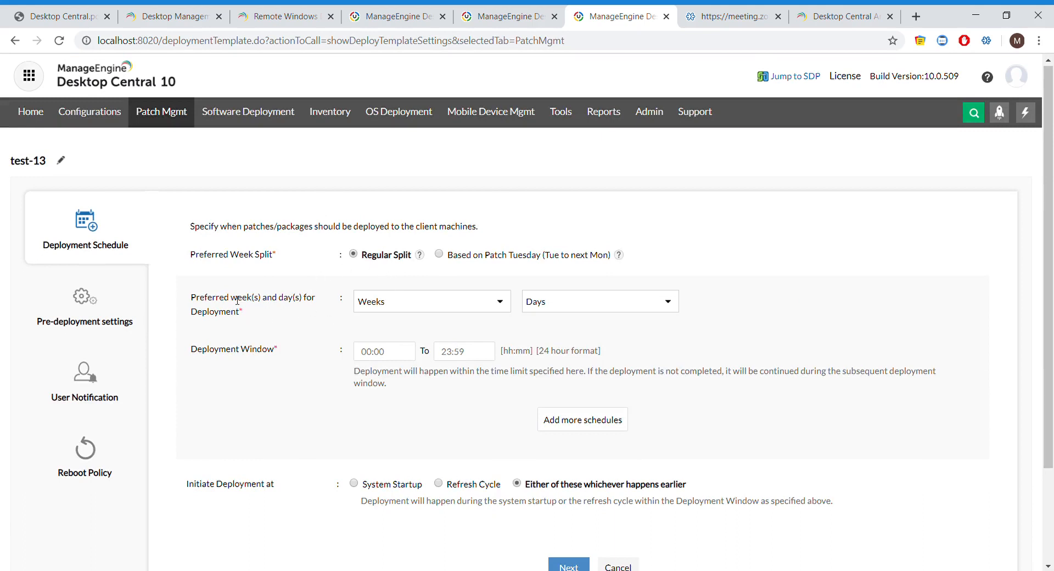
left_click(385, 305)
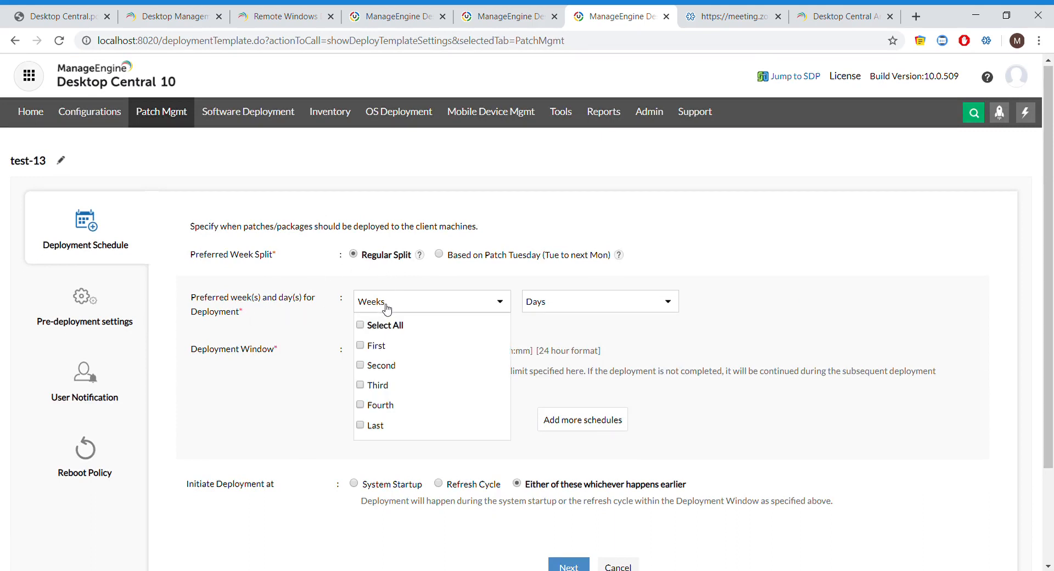
left_click(363, 326)
left_click(363, 365)
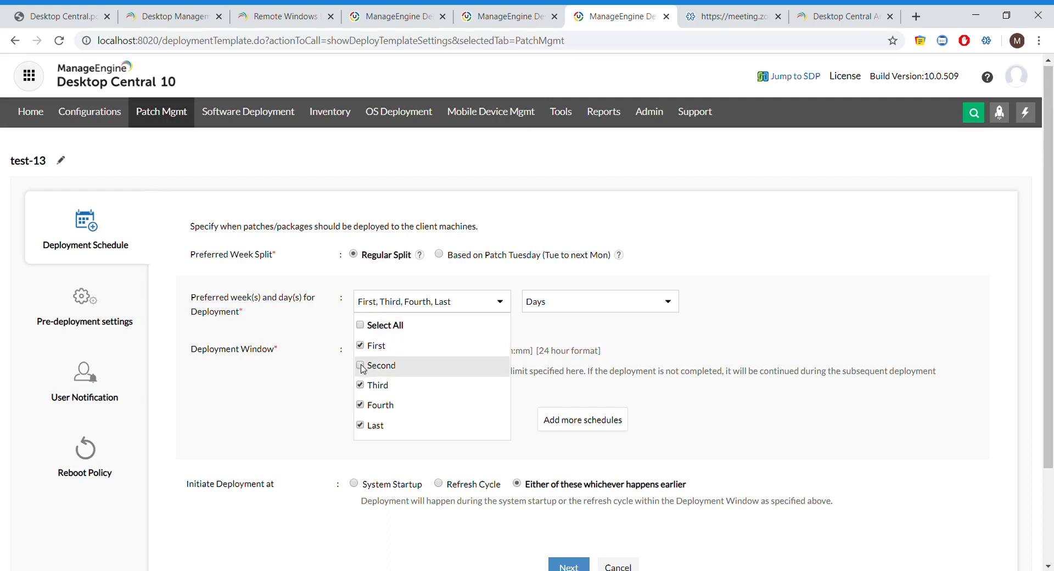
left_click(362, 367)
left_click(362, 325)
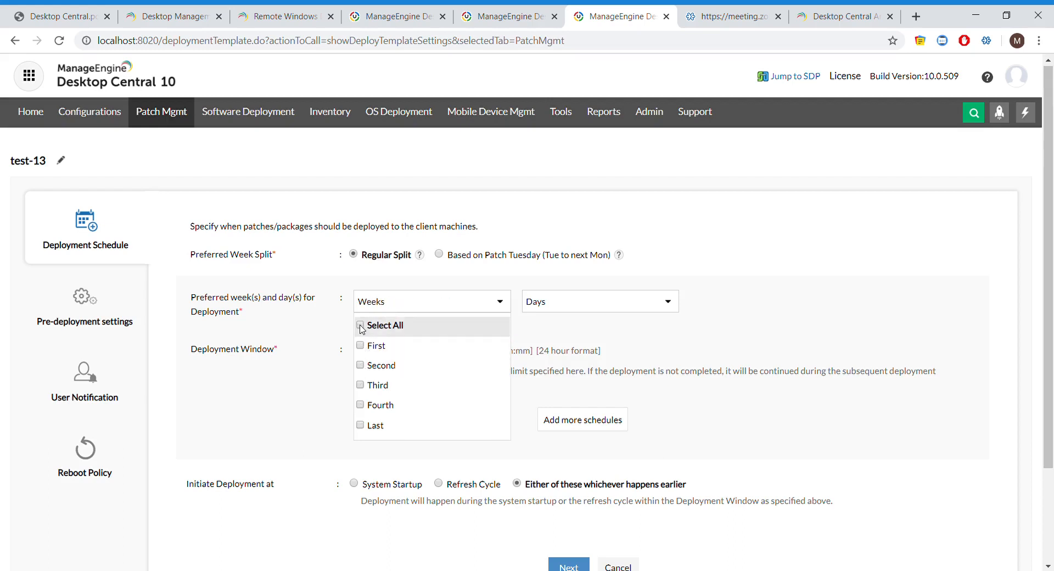
Set the preferred deployment week to Second and select all days
left_click(360, 365)
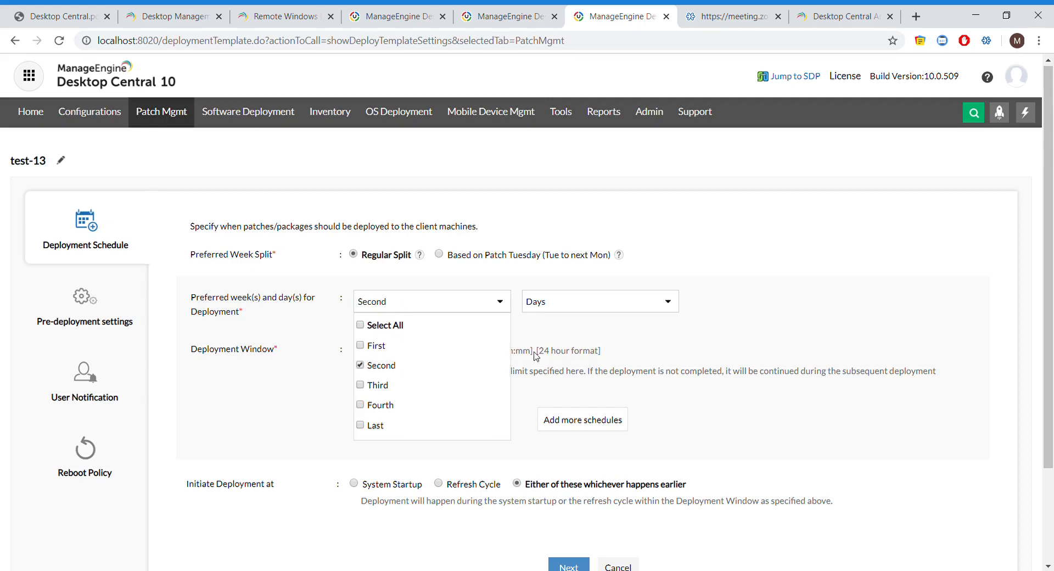
left_click(548, 330)
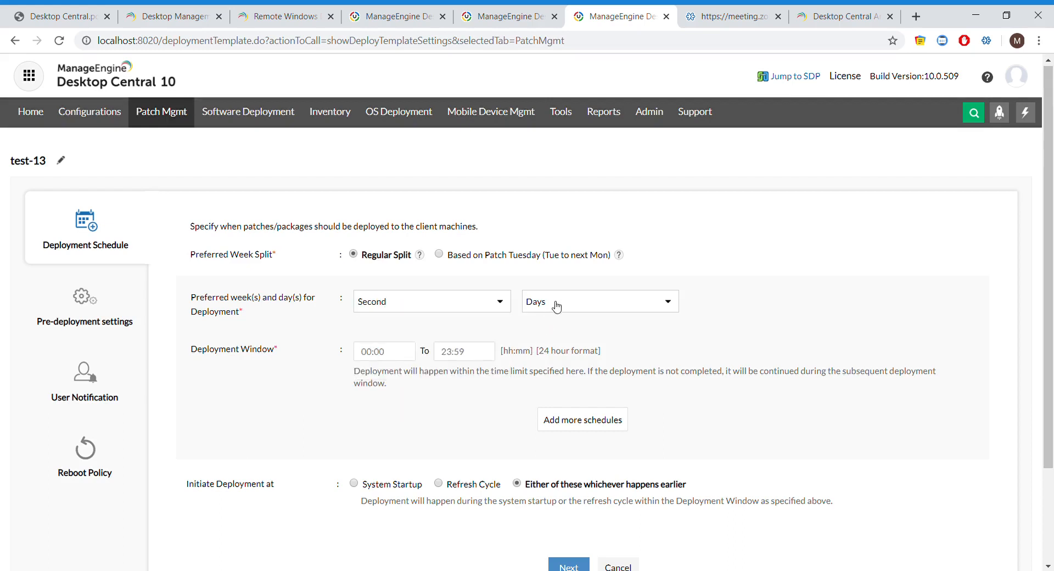
left_click(551, 303)
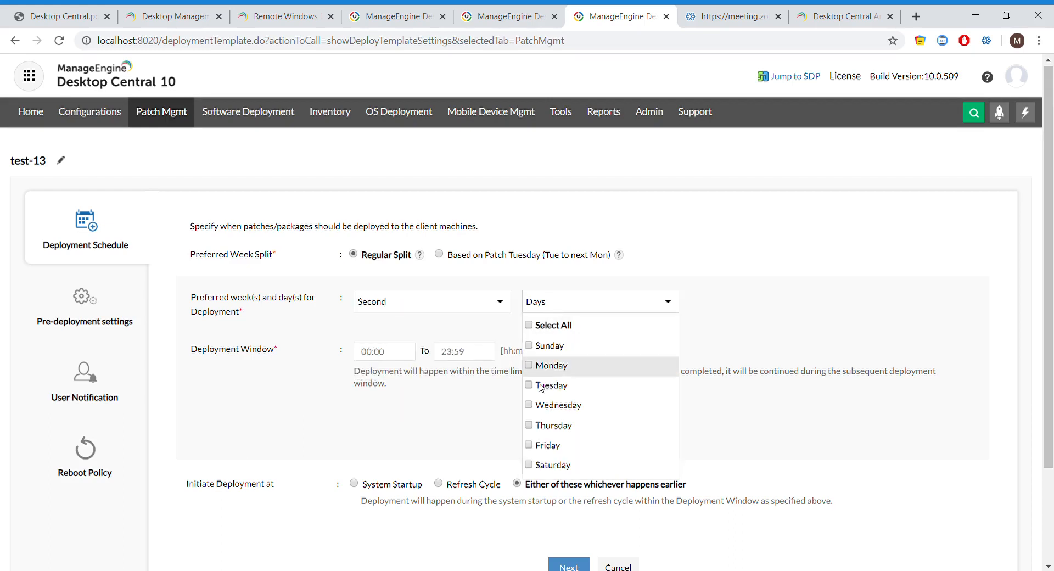
left_click(529, 325)
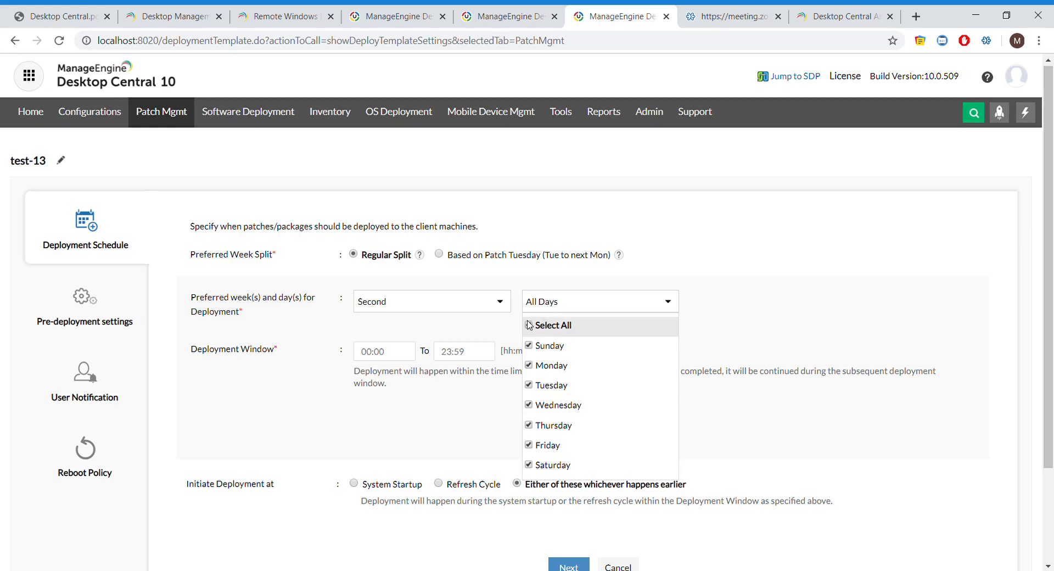
left_click(415, 314)
Set the deployment window from 10:00 to 23:00 and proceed to the pre-deployment settings
left_click(380, 355)
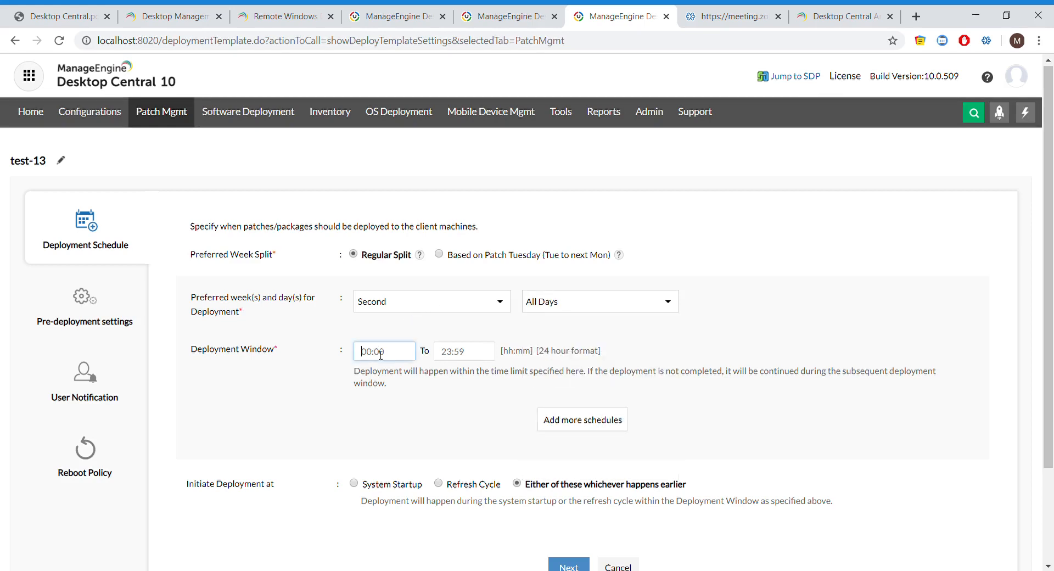
type("10:00")
left_click(484, 356)
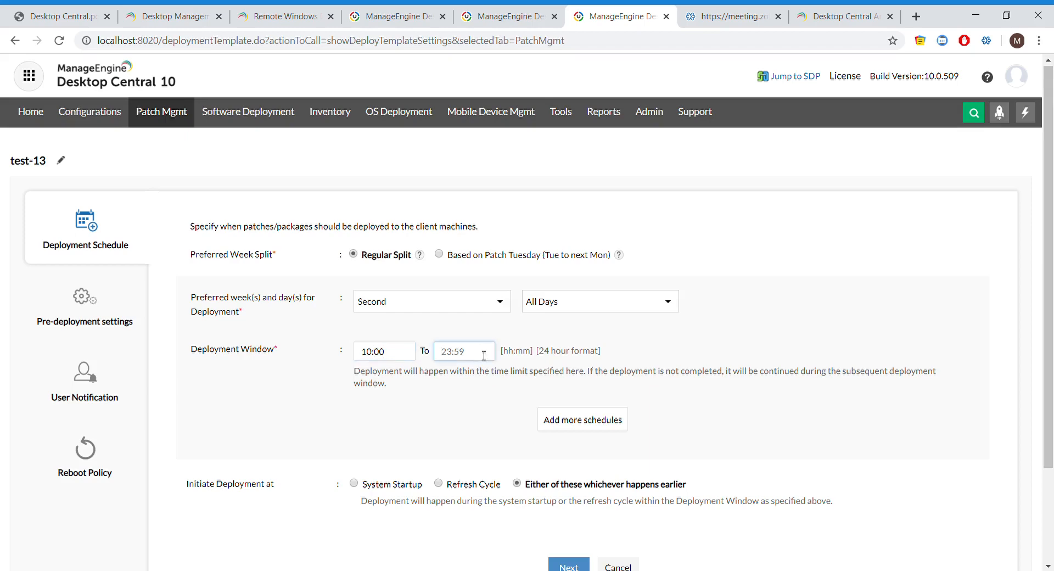
type("23:00")
left_click(472, 427)
scroll(472, 428, "down", 3)
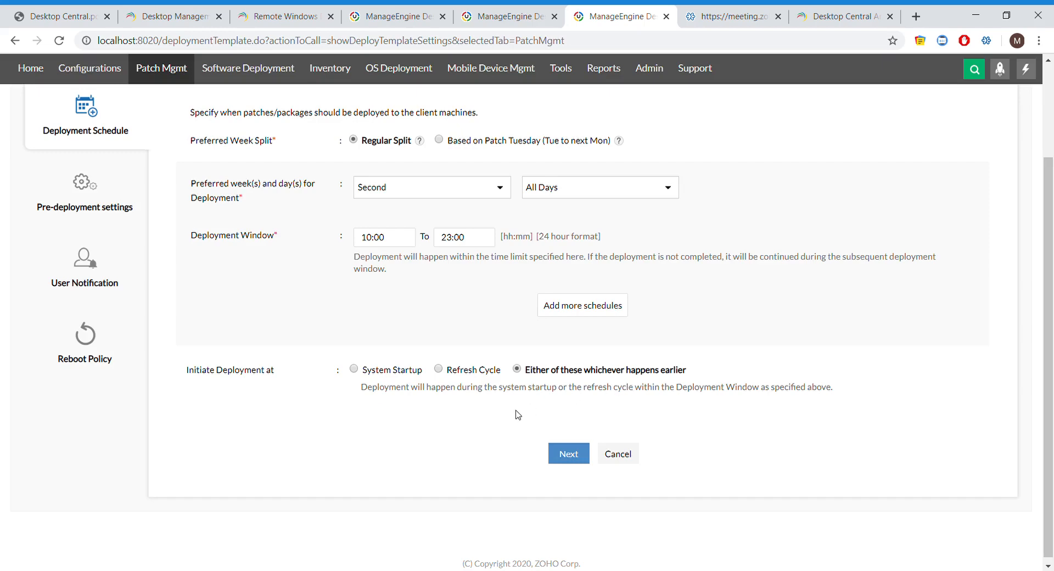
left_click(566, 456)
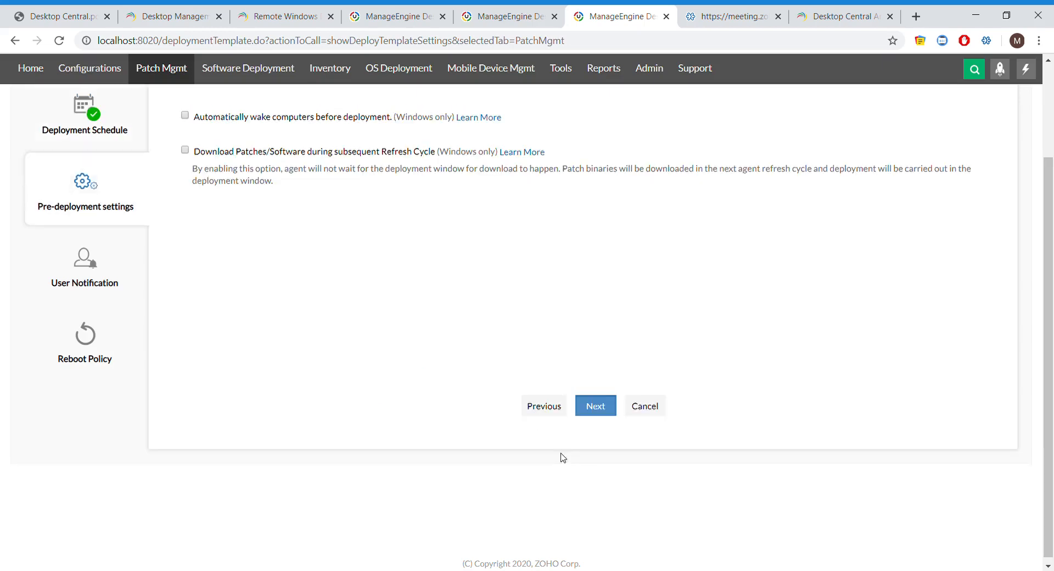
Enable automatic waking of computers before deployment and proceed to the user notification settings
scroll(308, 312, "up", 2)
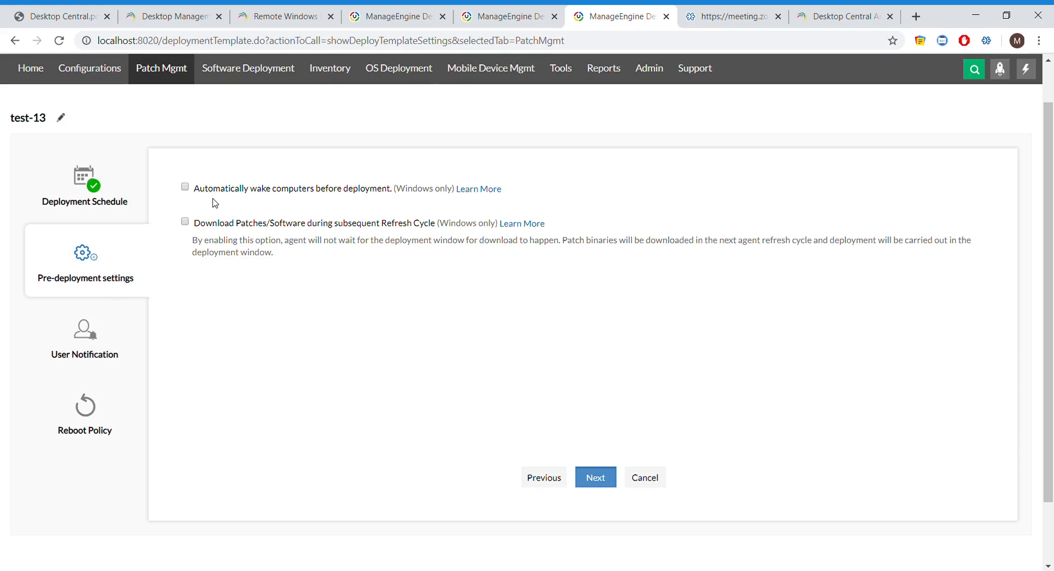
left_click(186, 188)
left_click(598, 481)
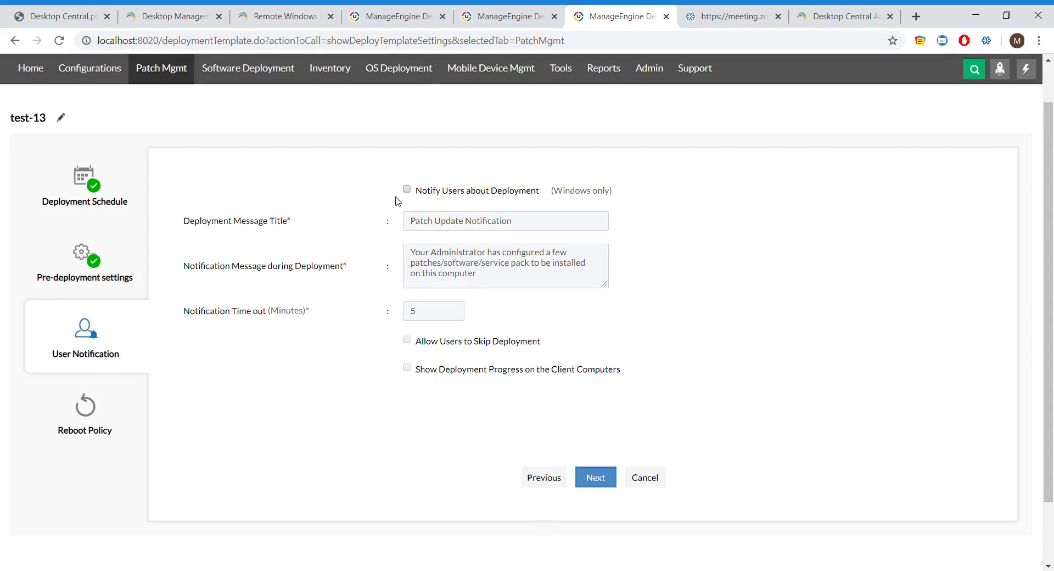
Save the test-13 policy with the reboot policy set to Do not Reboot/Shutdown and review the deployment policies list
left_click(93, 423)
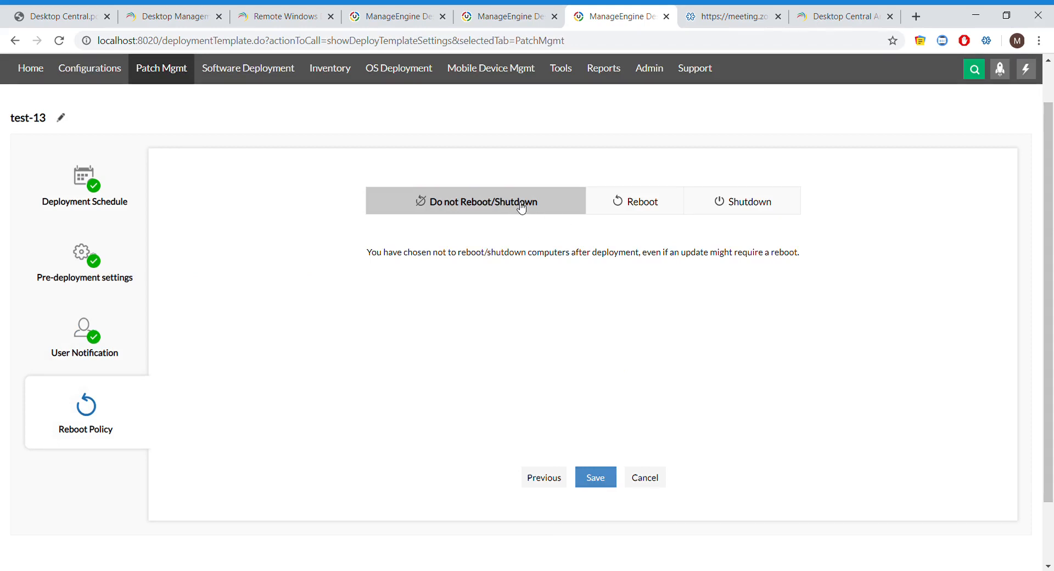
left_click(599, 478)
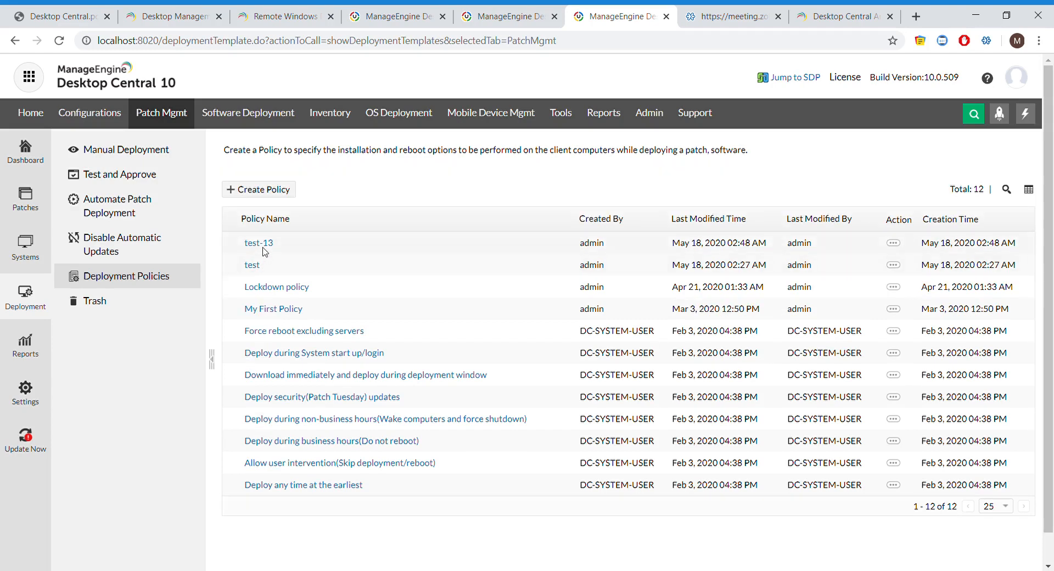
scroll(288, 317, "down", 1)
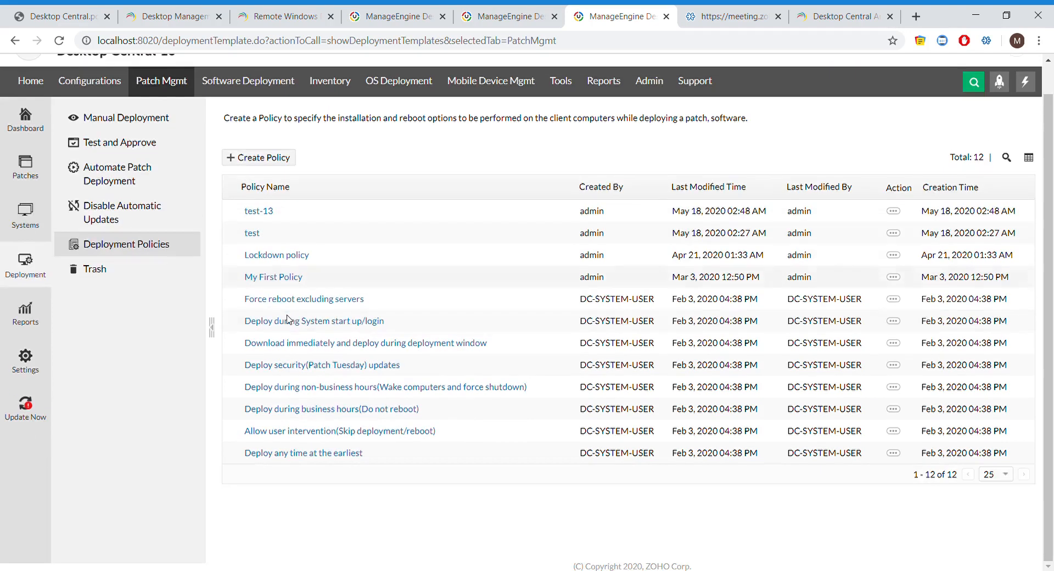
scroll(289, 319, "up", 1)
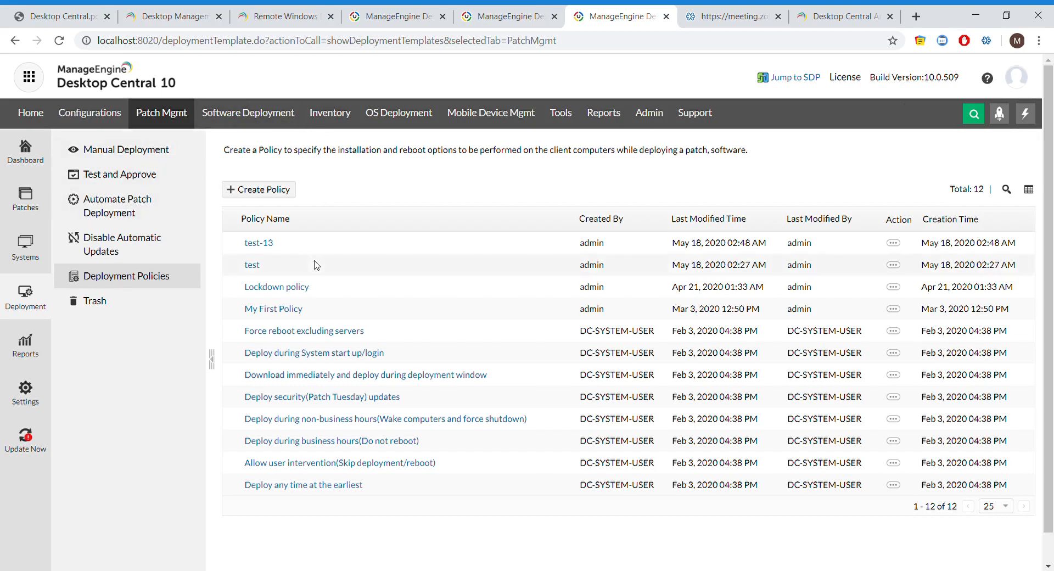
View the automated patch deployment tasks, and switch to Desktop Central.pdf to show the Patch Management Architecture page
left_click(148, 208)
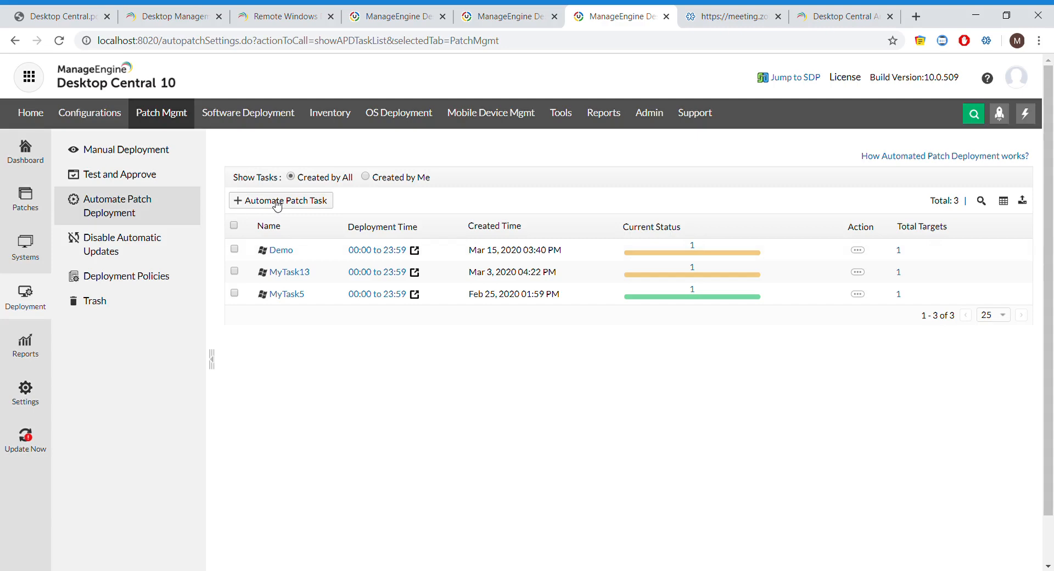
left_click(93, 16)
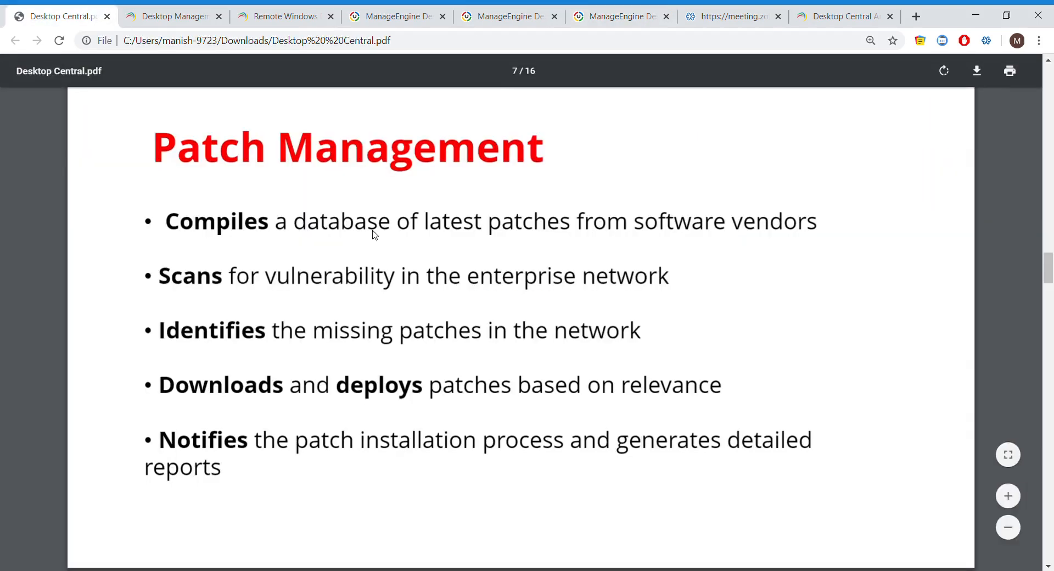
key("Right")
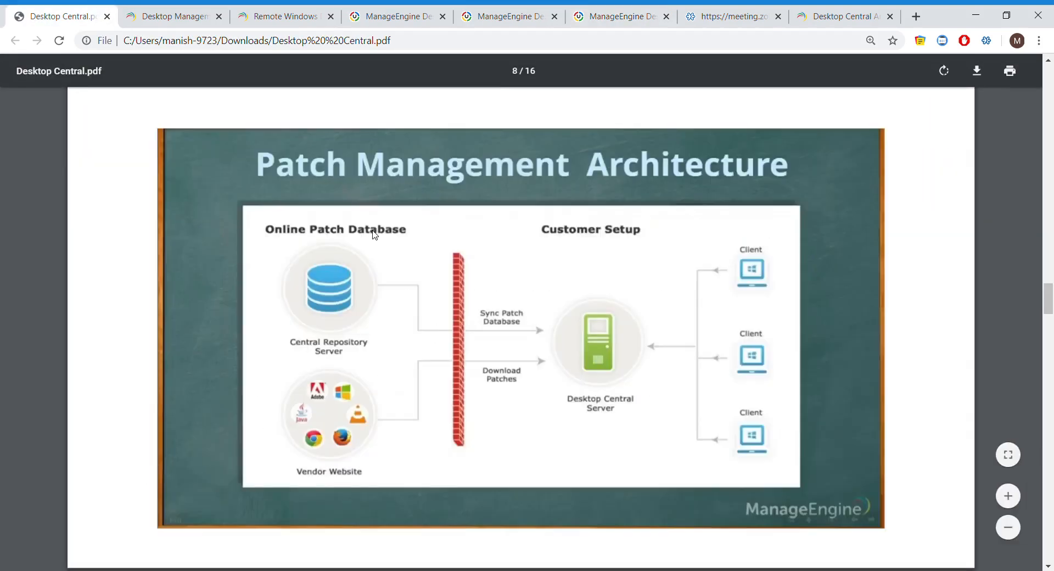
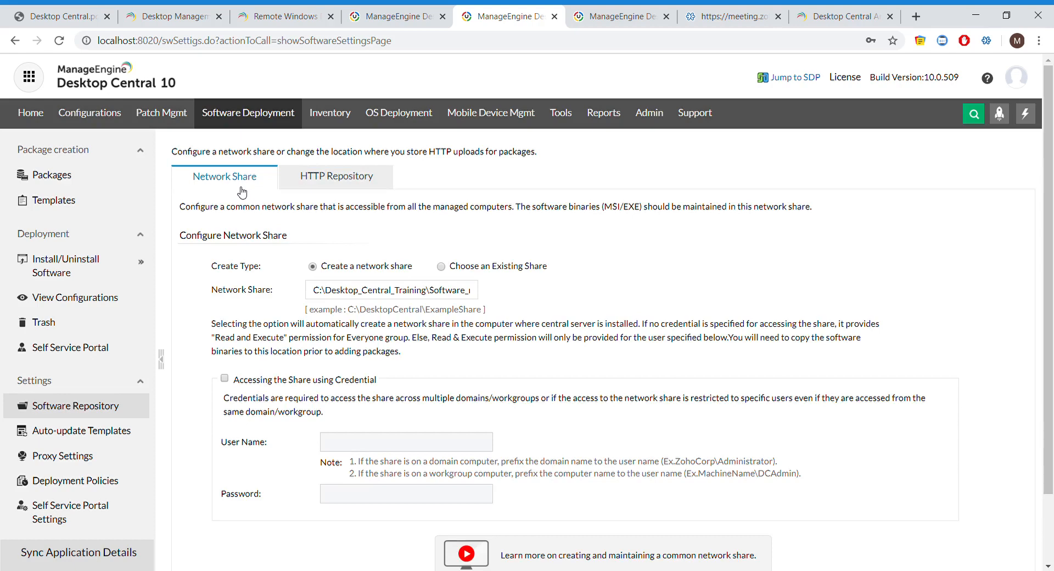
Compare the Network Share and HTTP Repository settings of the software repository
left_click(343, 176)
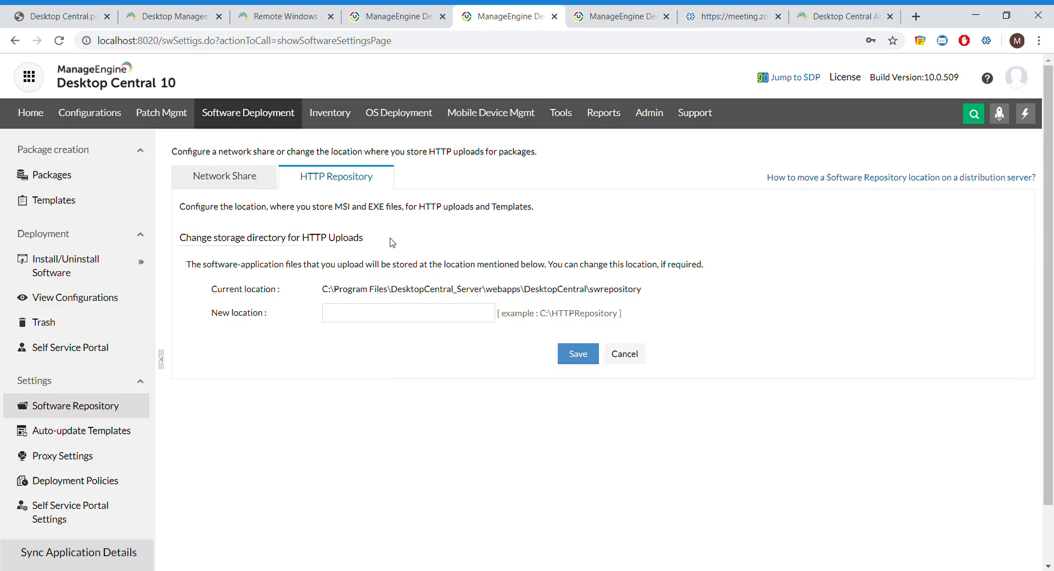
left_click(221, 187)
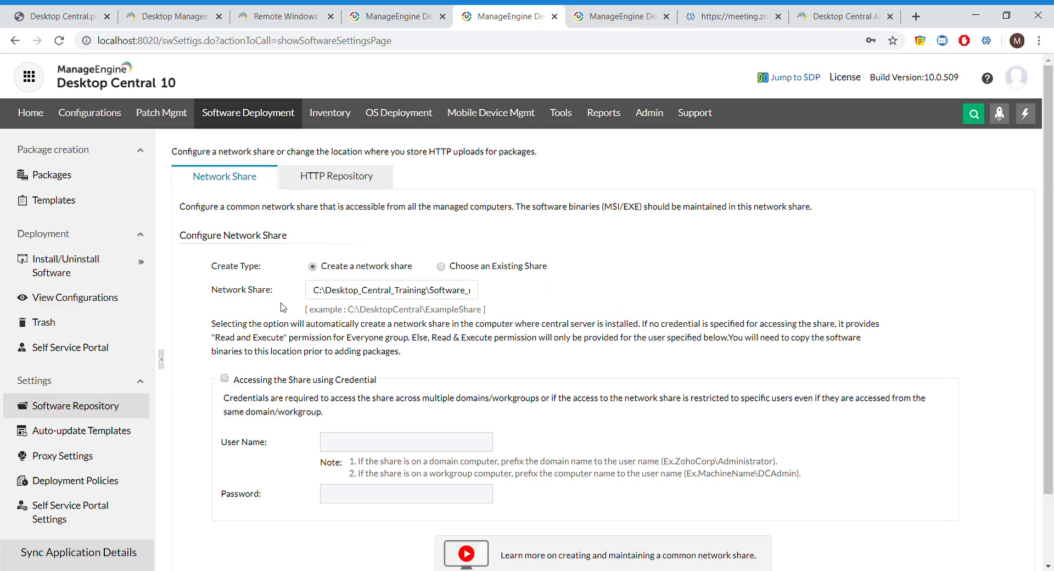
left_click(348, 180)
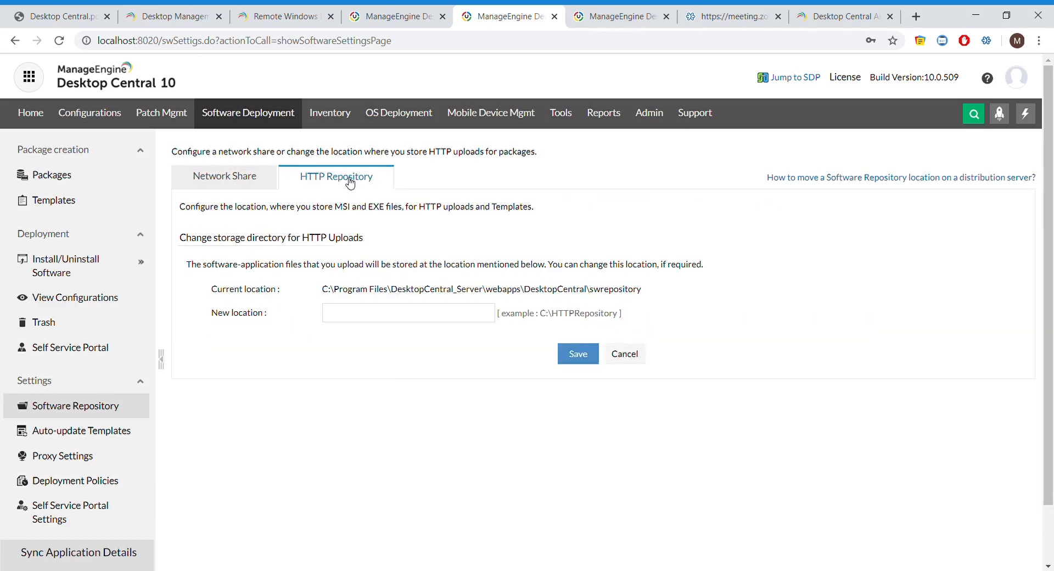
left_click(343, 321)
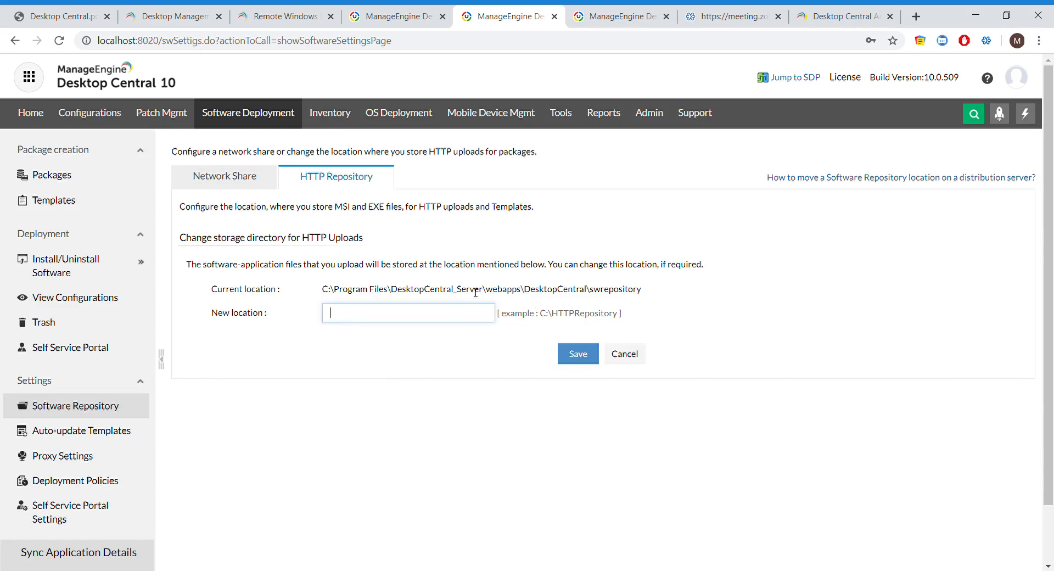
left_click(251, 179)
scroll(341, 363, "down", 1)
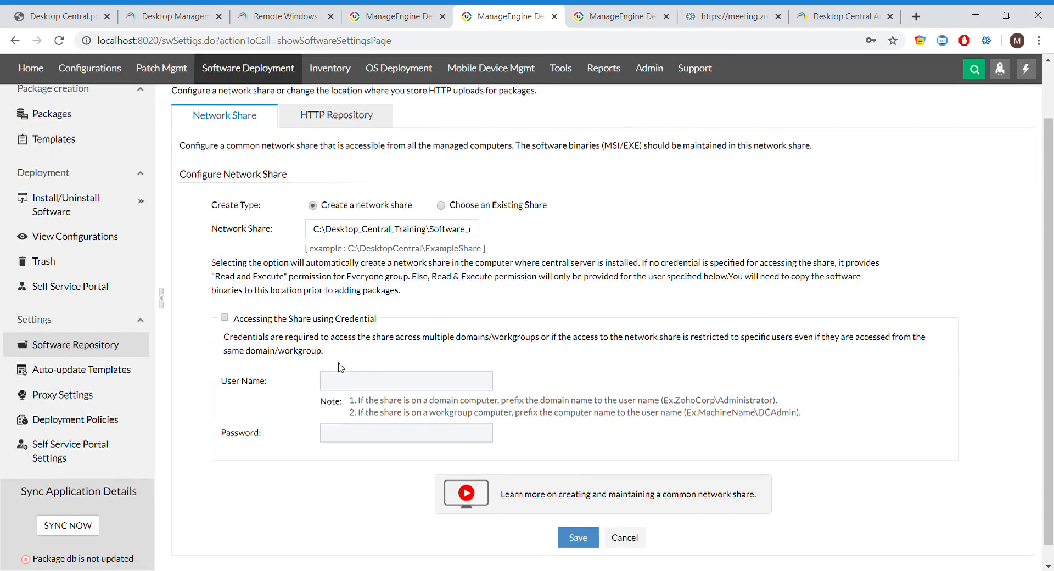
scroll(341, 367, "down", 1)
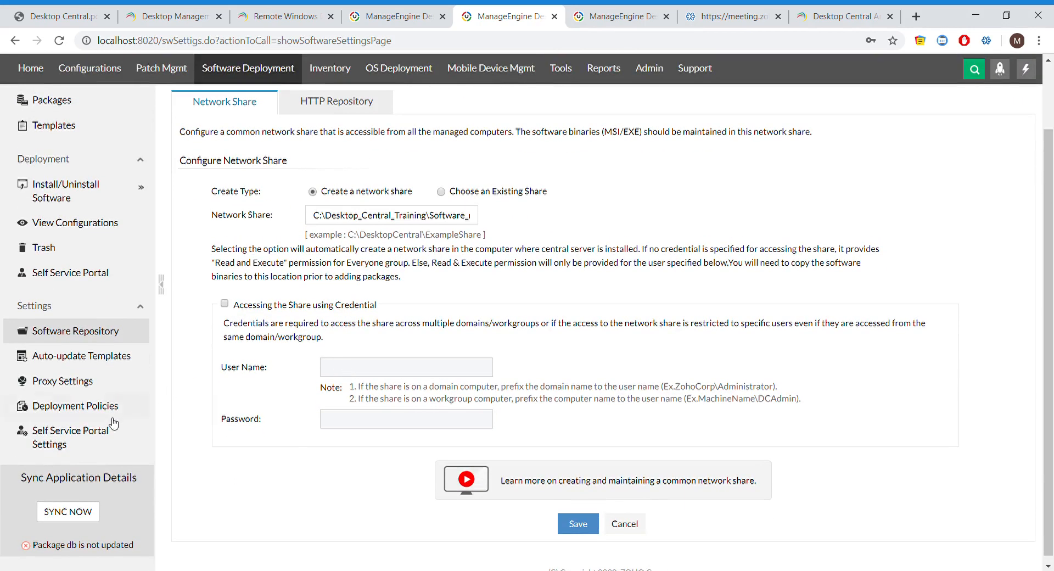
scroll(110, 426, "up", 2)
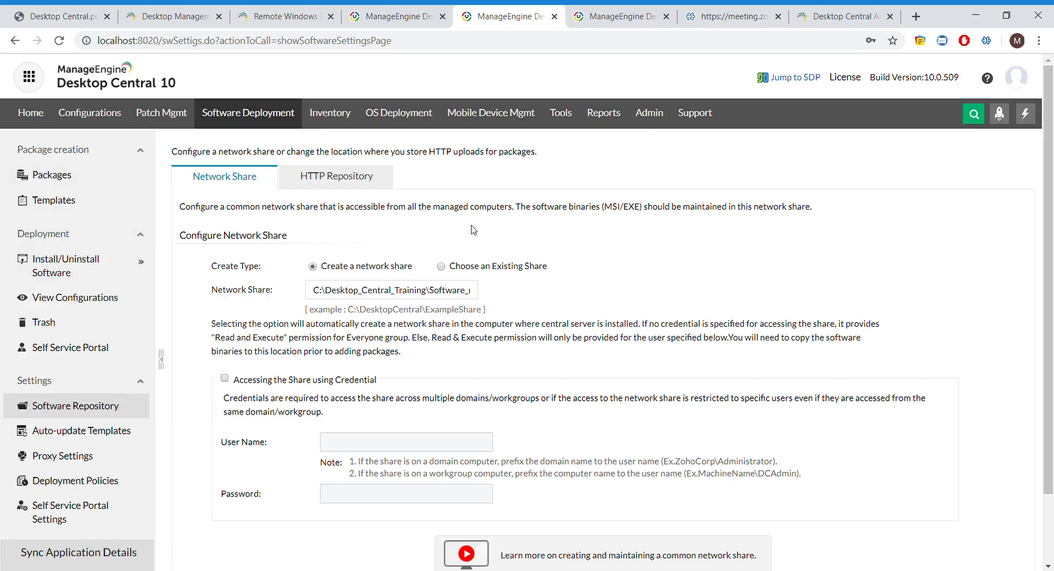
Open the list of custom groups in the administration settings
left_click(655, 111)
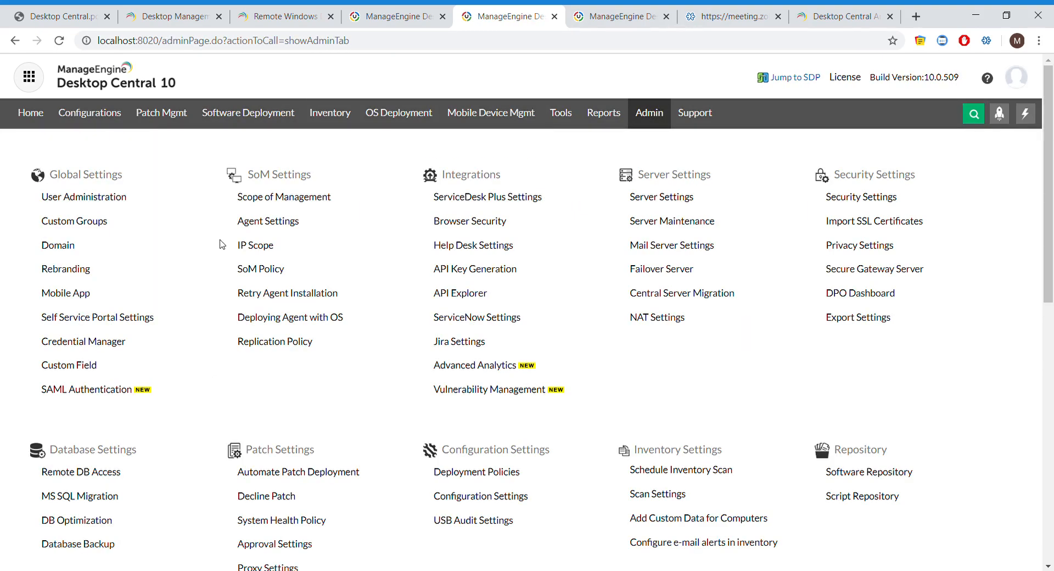
left_click(83, 228)
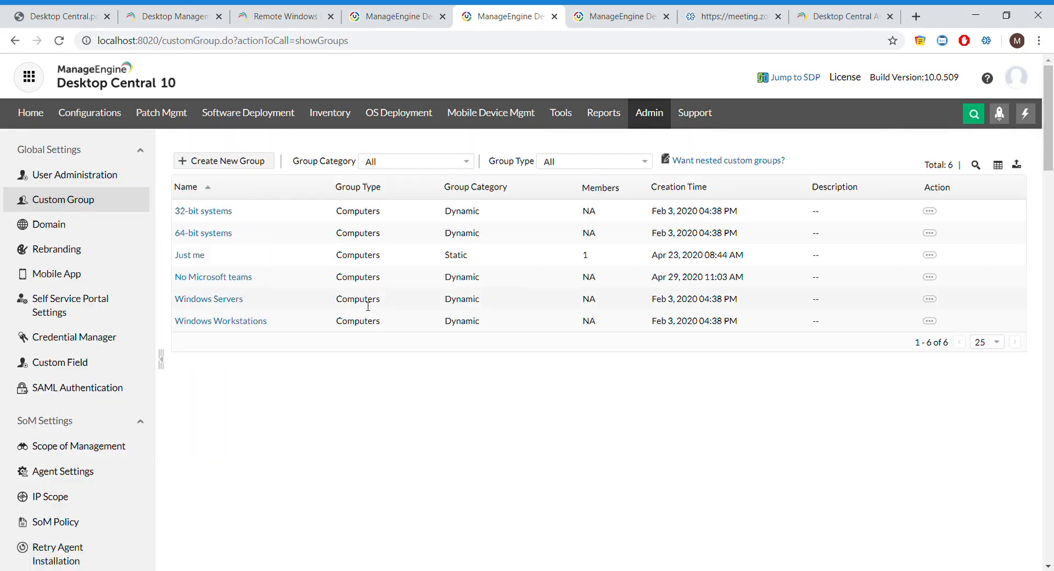
left_click(231, 164)
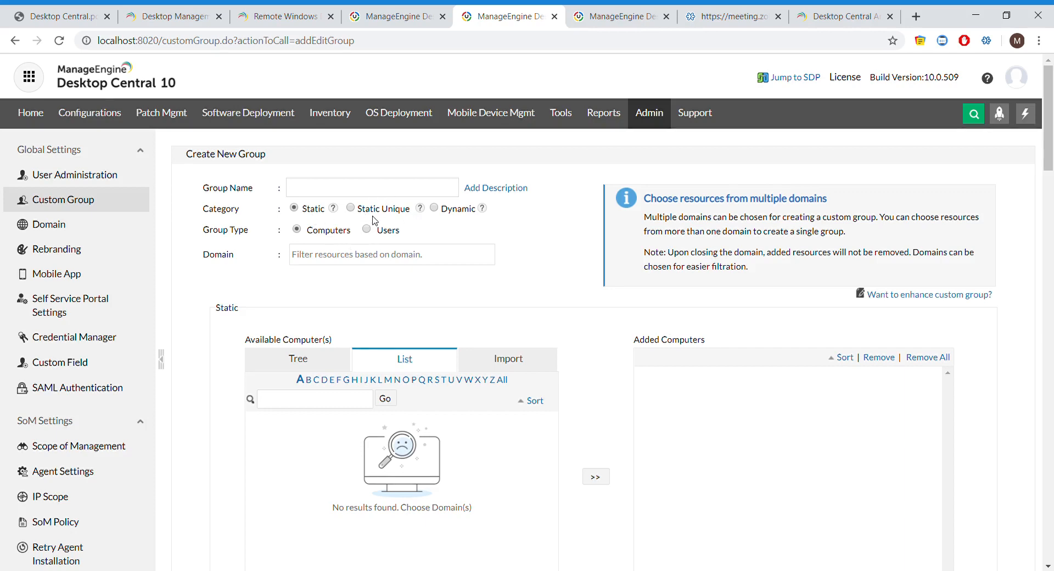
left_click(433, 208)
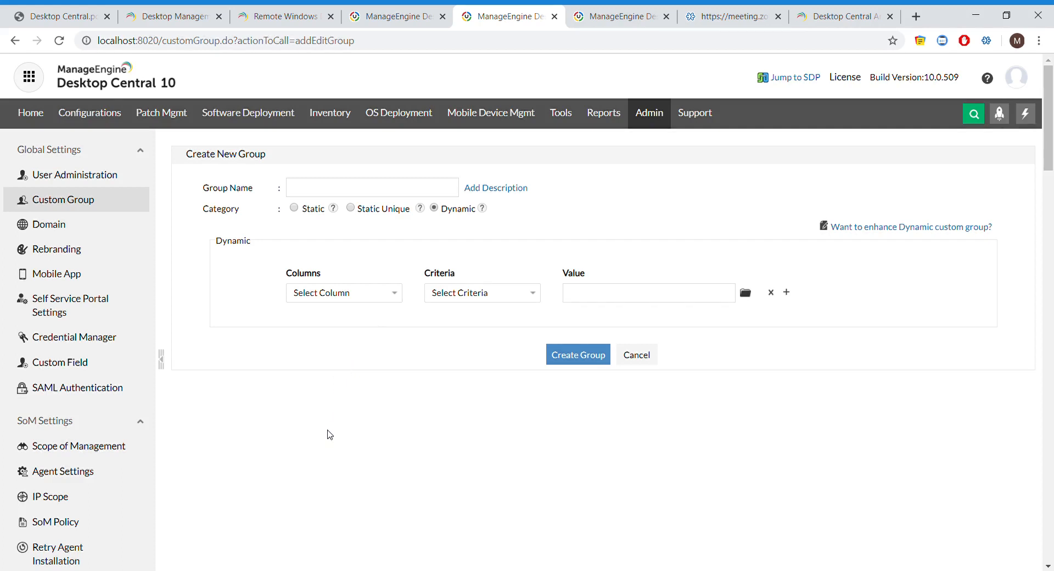
left_click(492, 295)
left_click(467, 330)
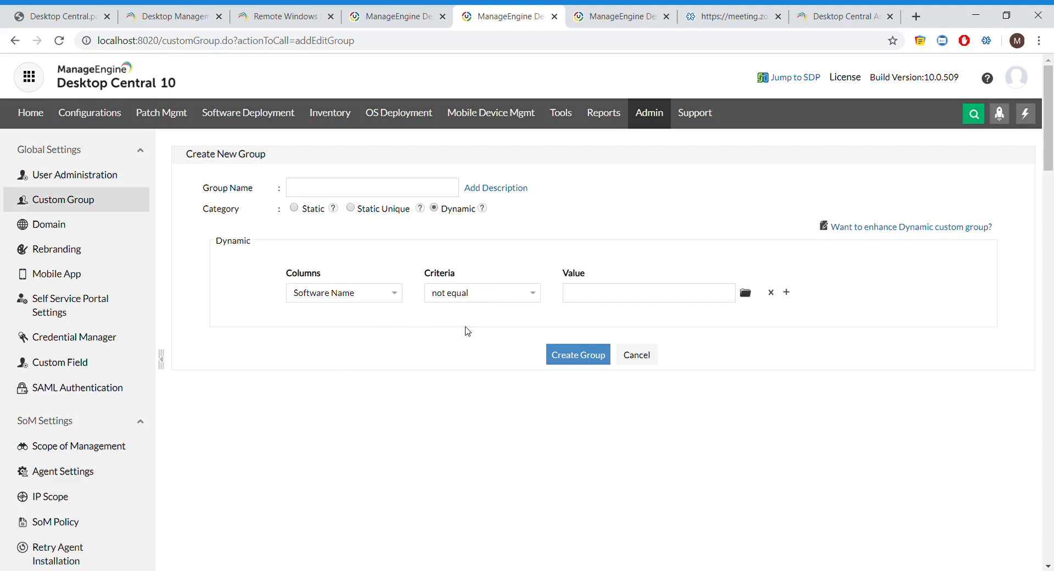
left_click(628, 296)
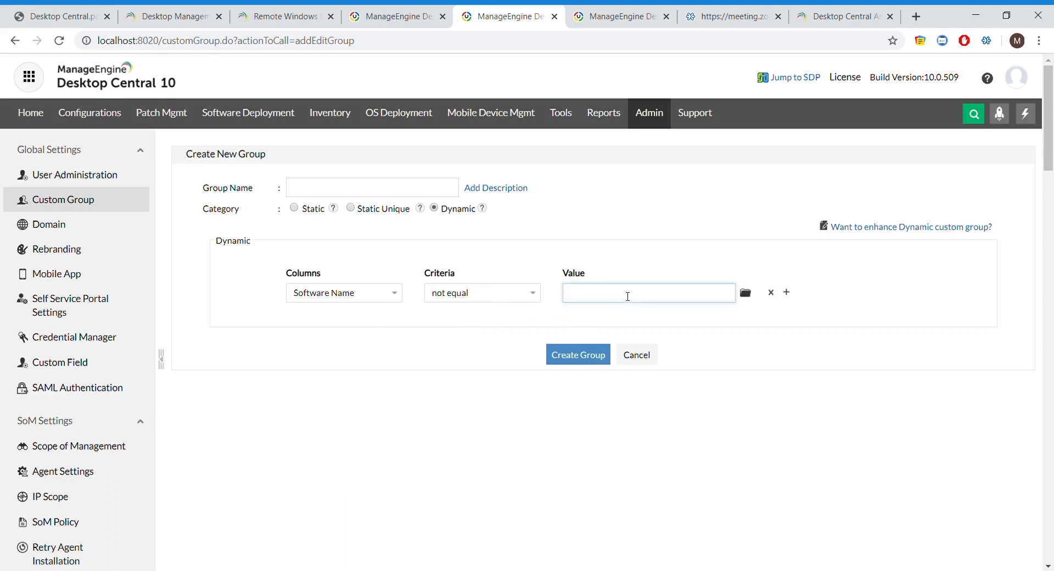
left_click(16, 41)
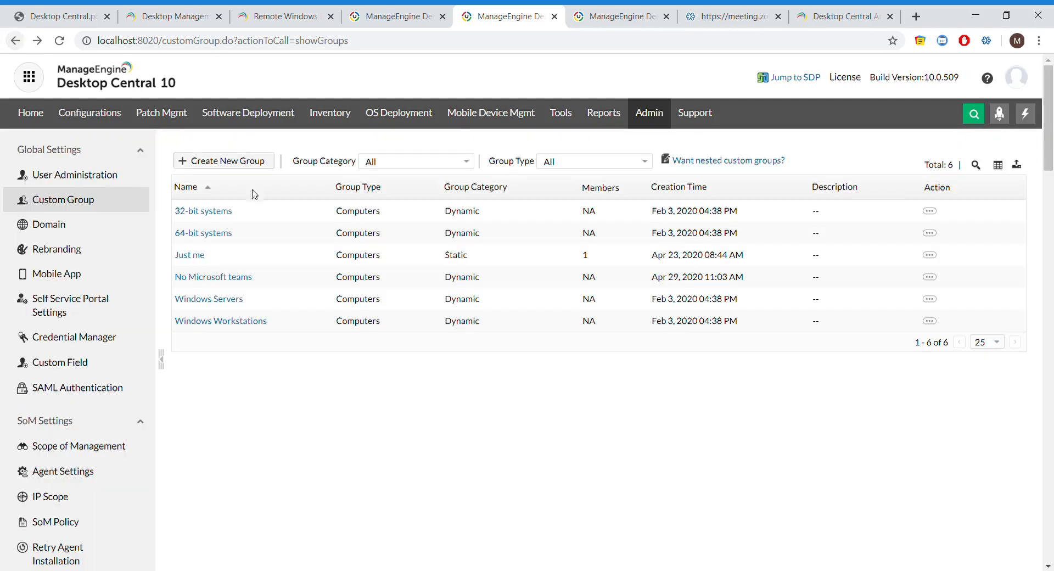
Examine the No Microsoft teams group's match criteria and member computers, and view the export settings for its list
left_click(219, 278)
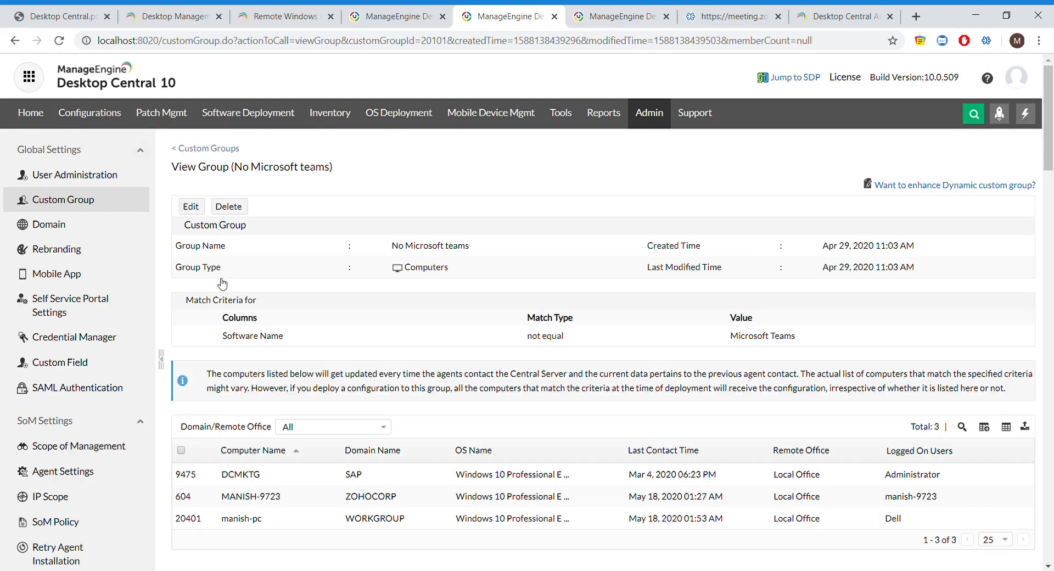
scroll(233, 444, "down", 2)
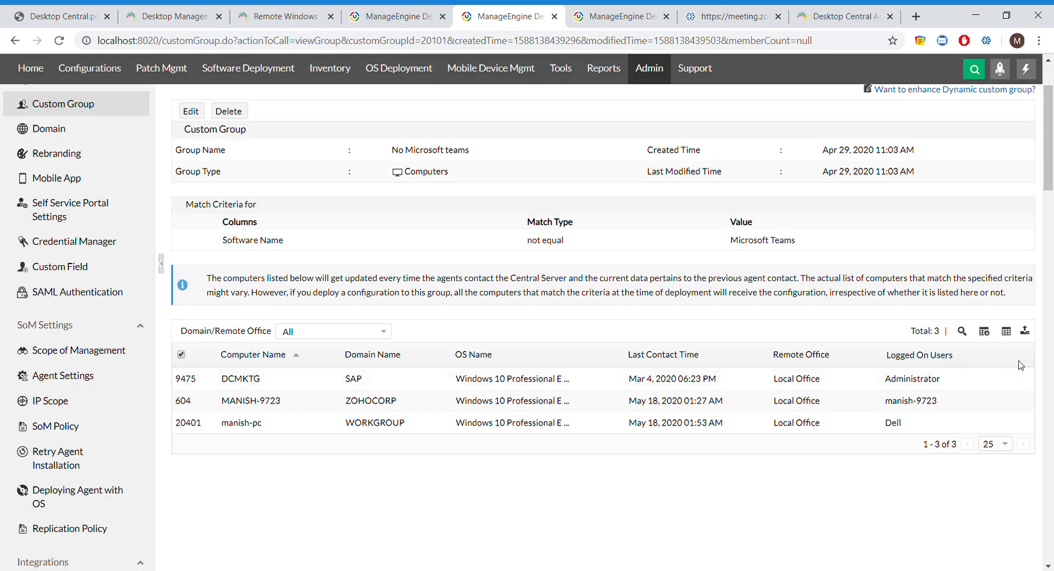
left_click(1026, 331)
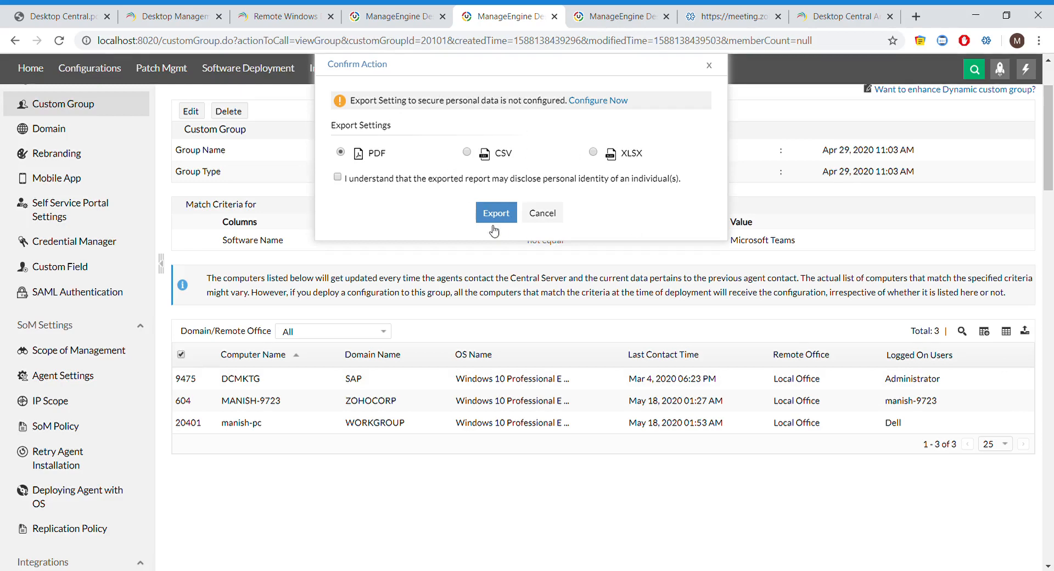
left_click(538, 215)
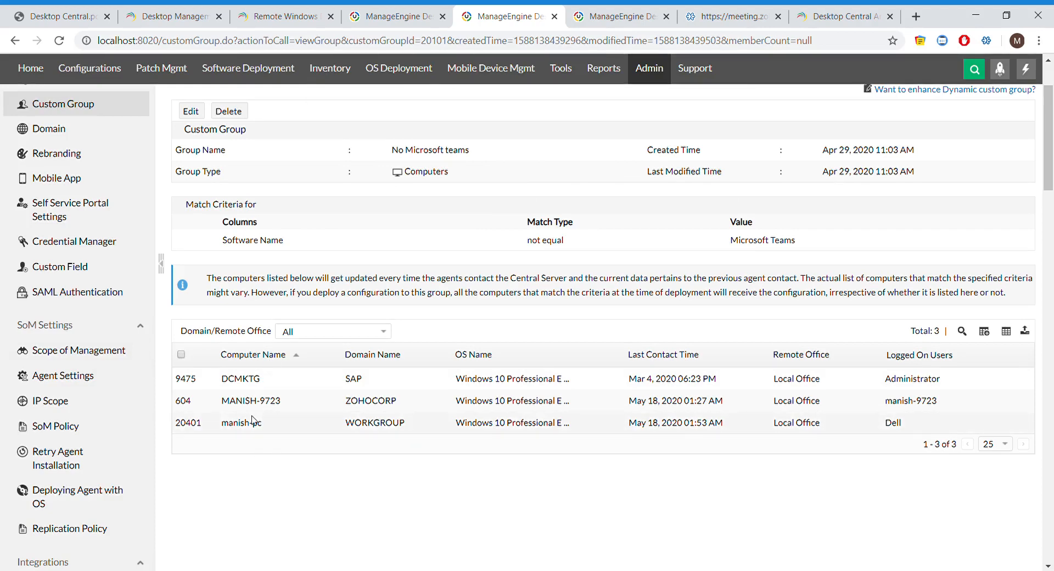
scroll(254, 420, "up", 2)
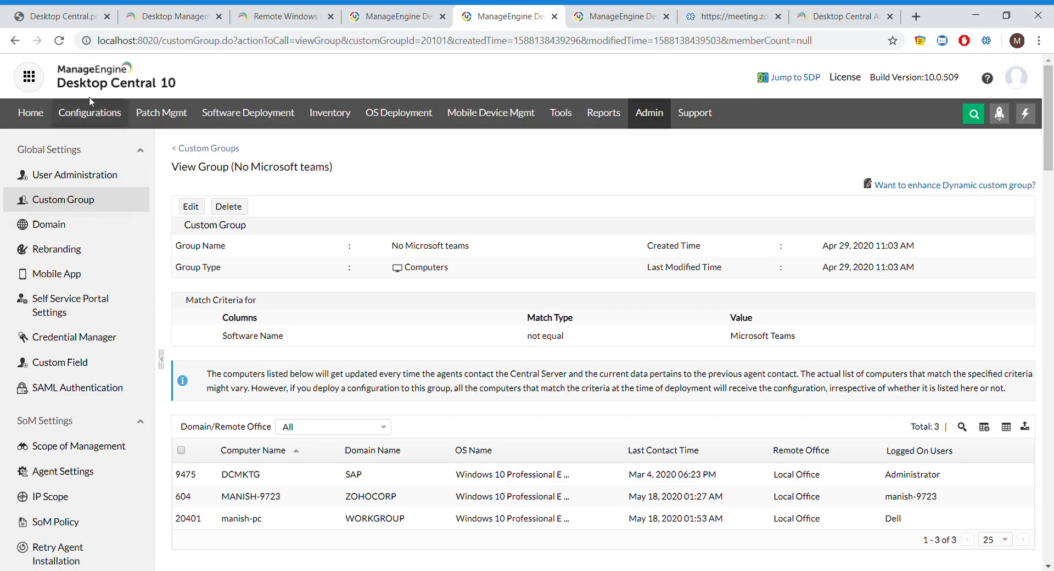
Search the software deployment templates for applications named teams and review the matching templates
left_click(242, 122)
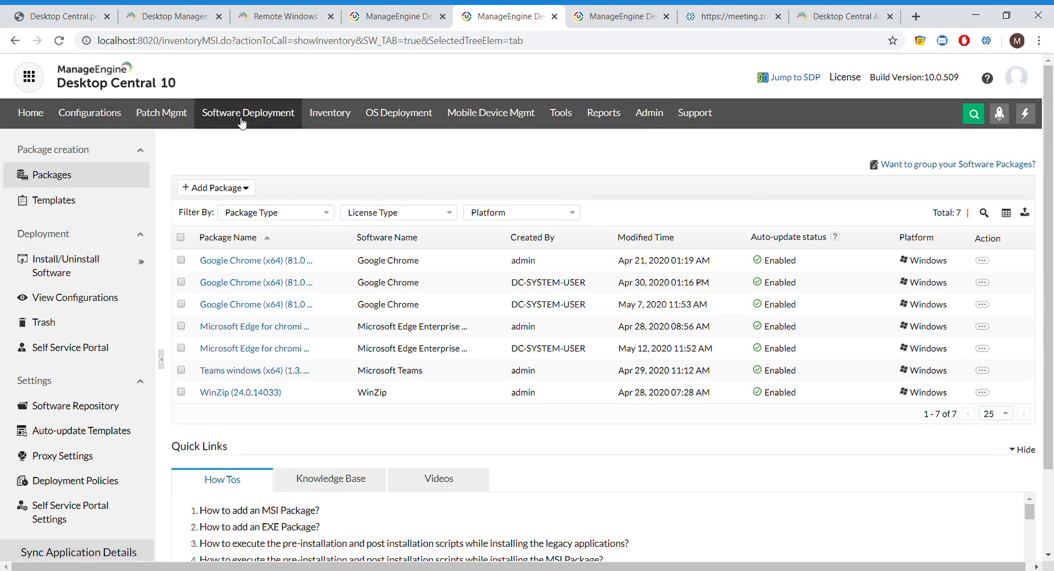
left_click(65, 201)
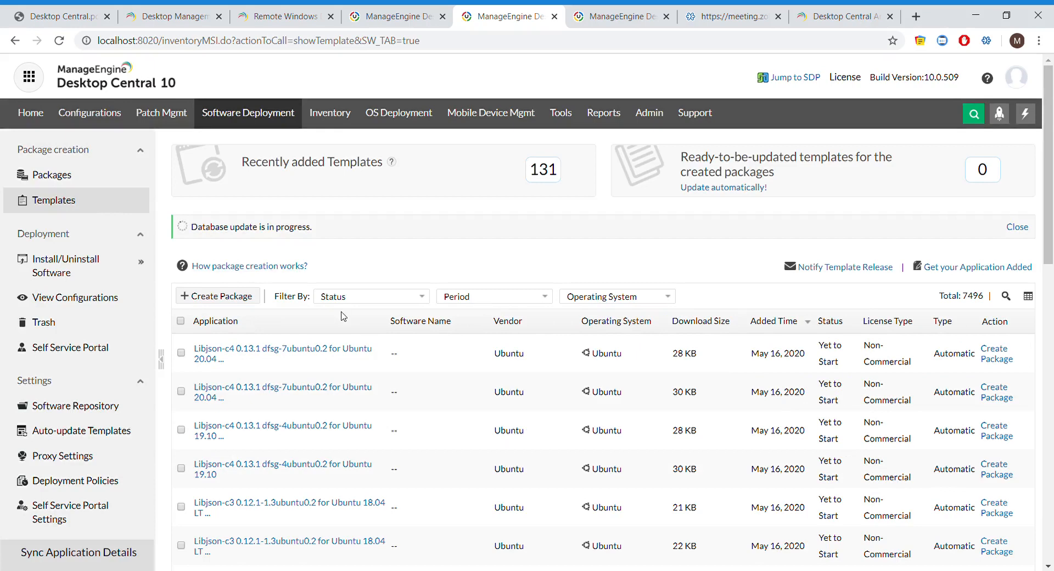
left_click(1007, 296)
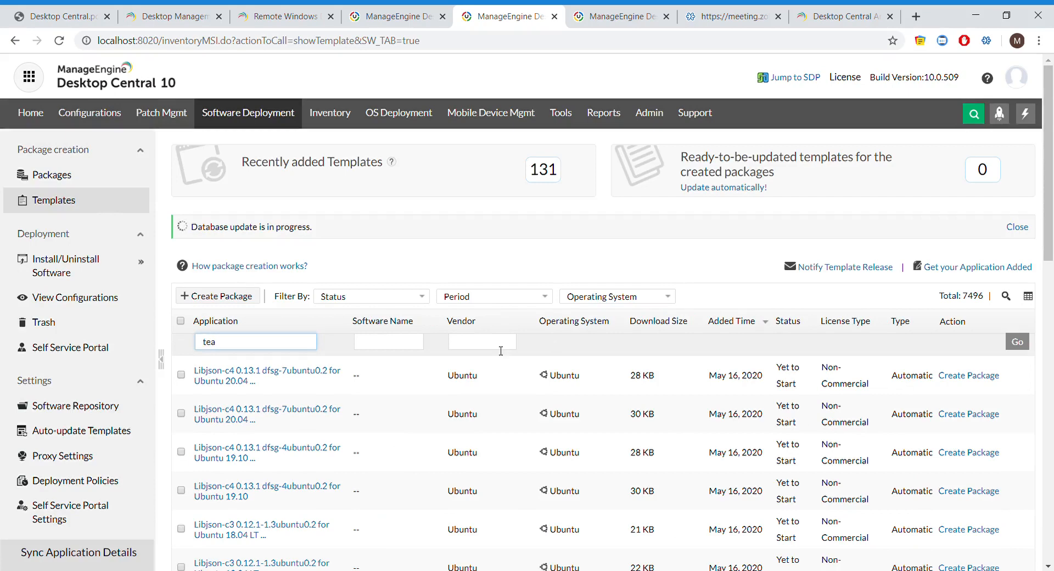
type("teams")
key("Return")
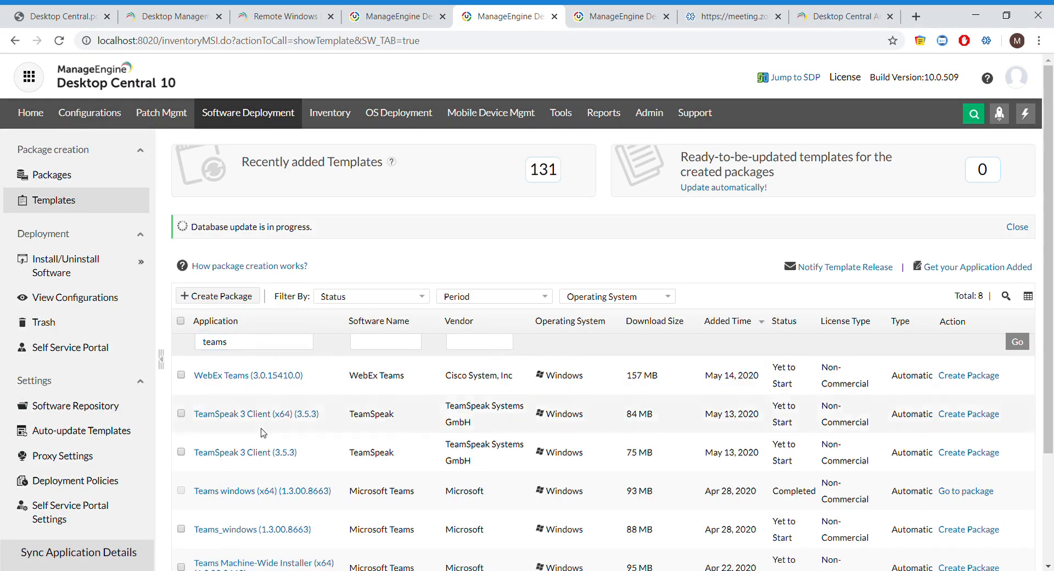
scroll(263, 432, "down", 1)
scroll(229, 455, "down", 2)
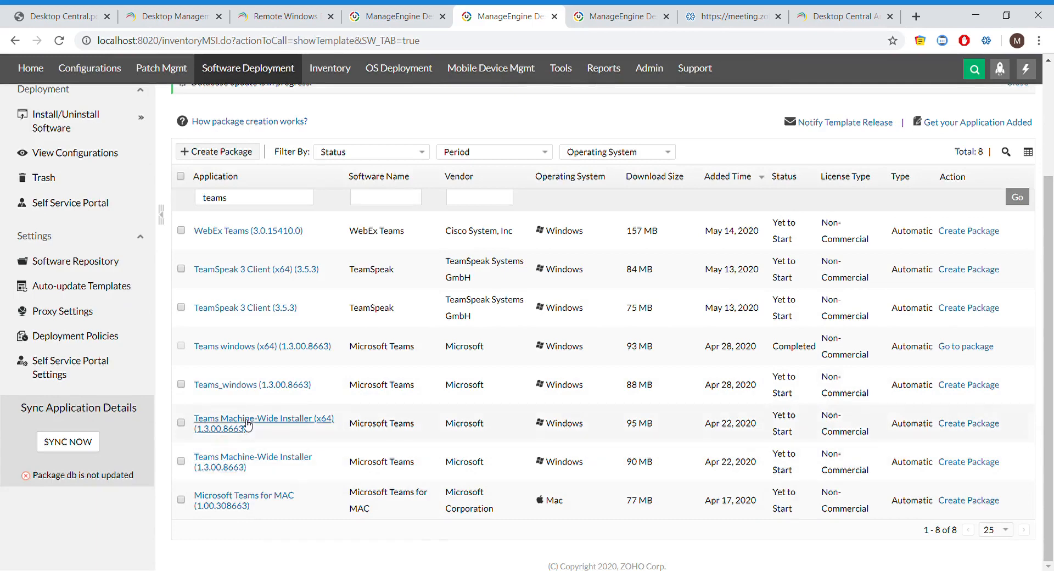
scroll(263, 375, "up", 2)
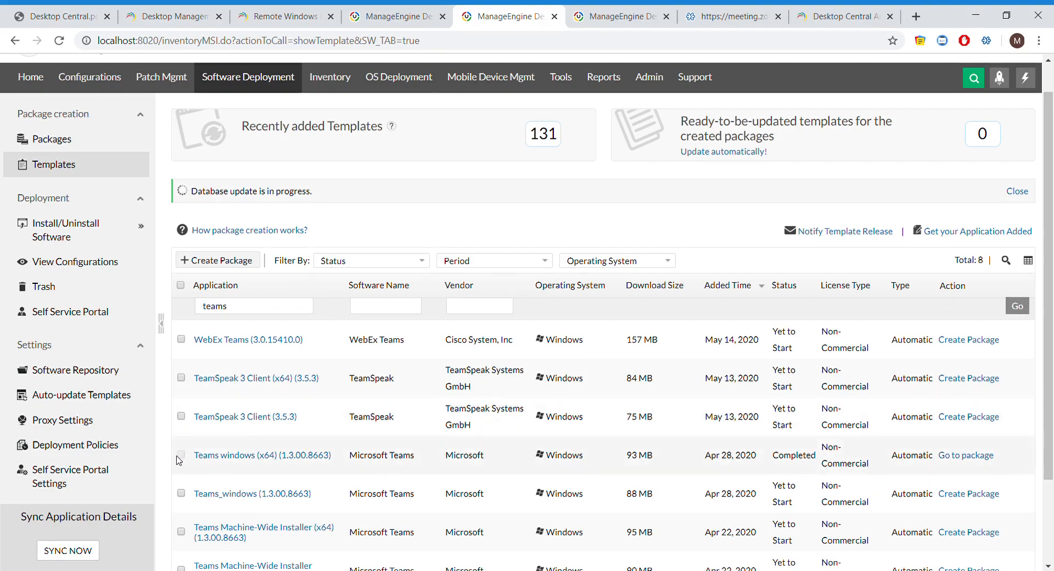
Create a package from the Teams_windows (1.3.00.8663) template and hide the package creation progress
scroll(184, 460, "down", 1)
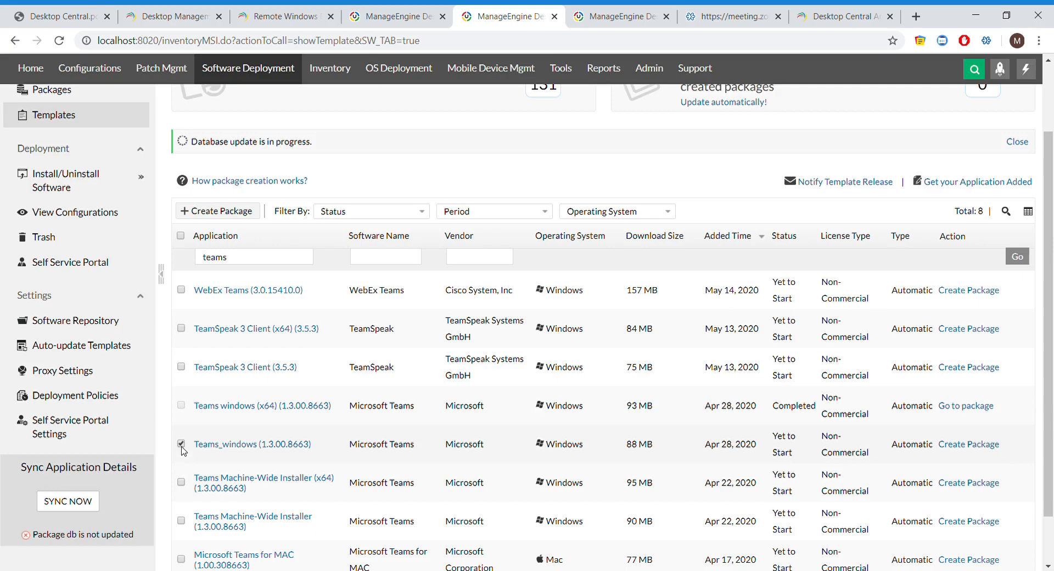
left_click(217, 212)
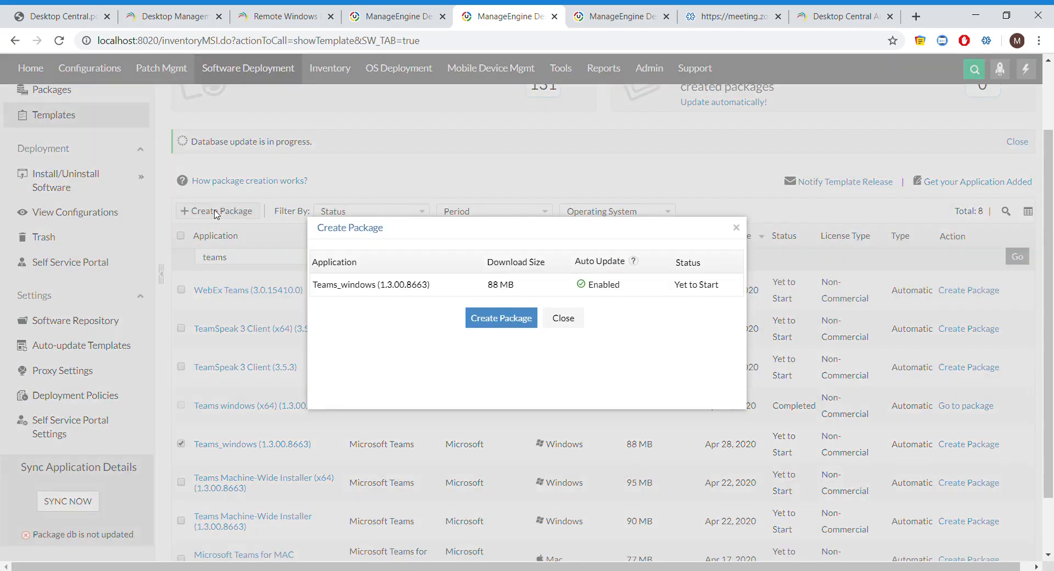
left_click(512, 327)
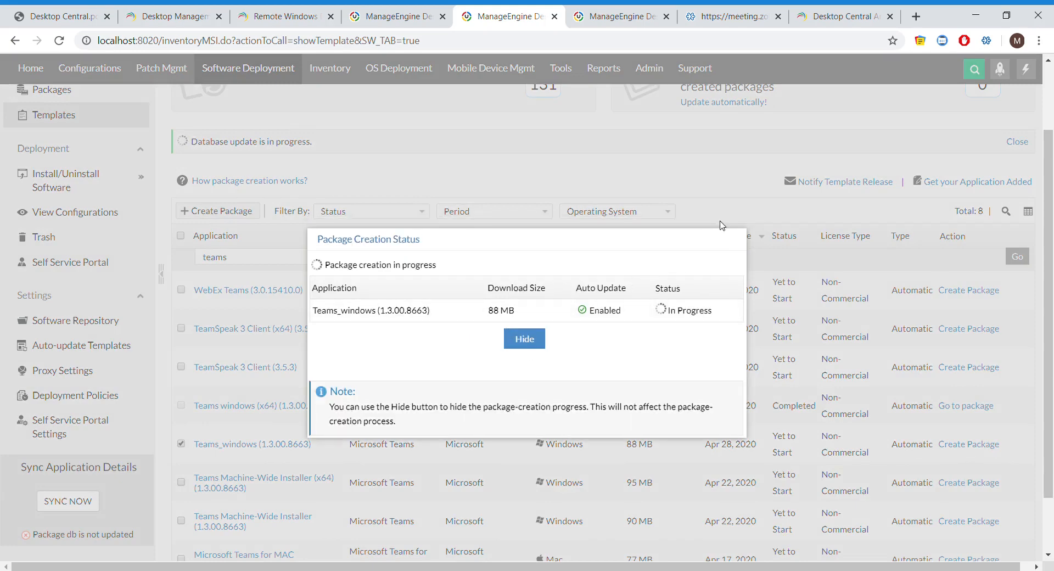
left_click(523, 338)
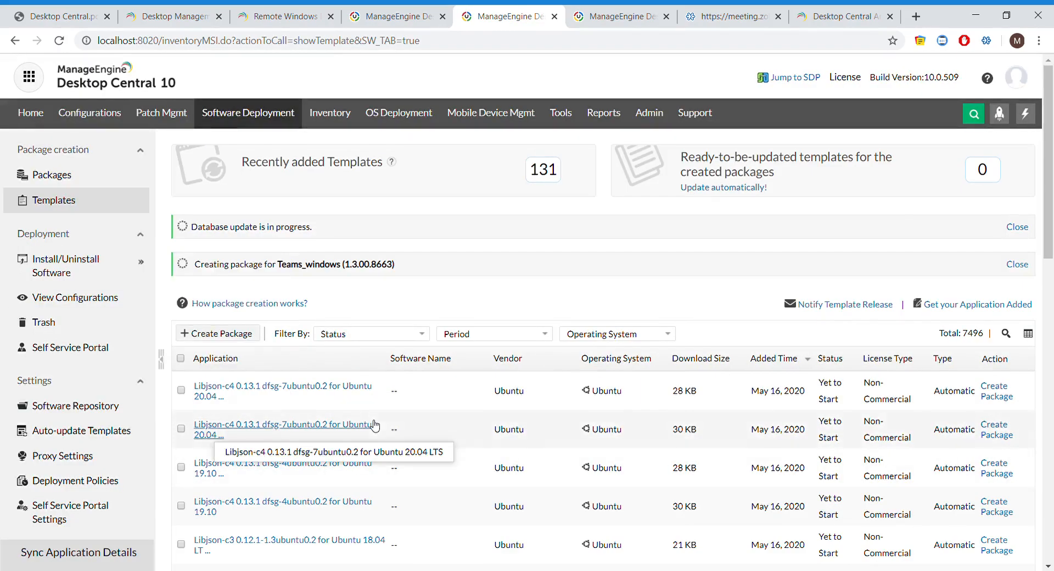
Browse the unfiltered list of software templates and check the package creation status of Teams_windows
scroll(373, 425, "down", 1)
scroll(373, 425, "down", 2)
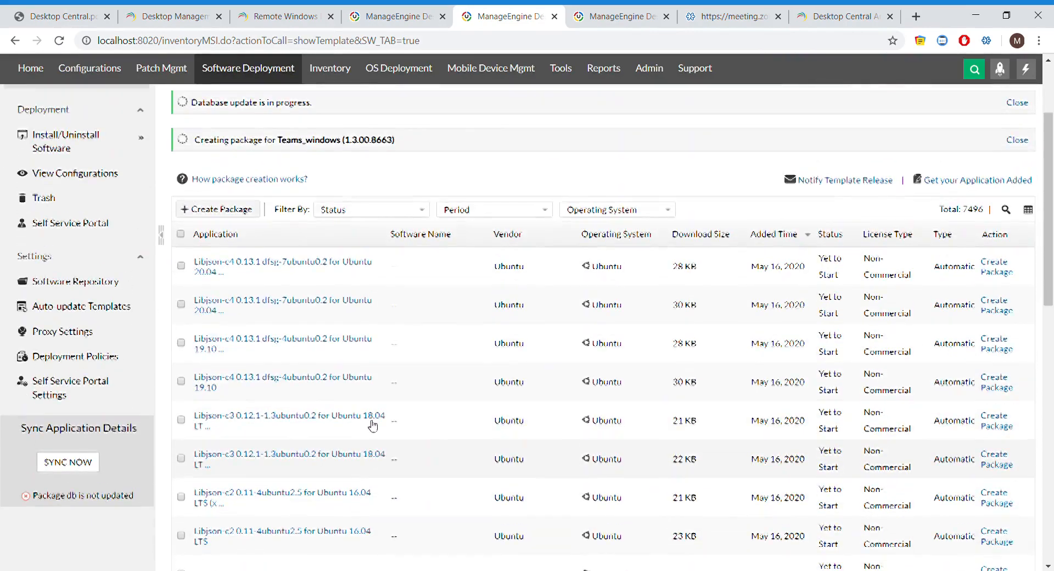
scroll(337, 174, "up", 2)
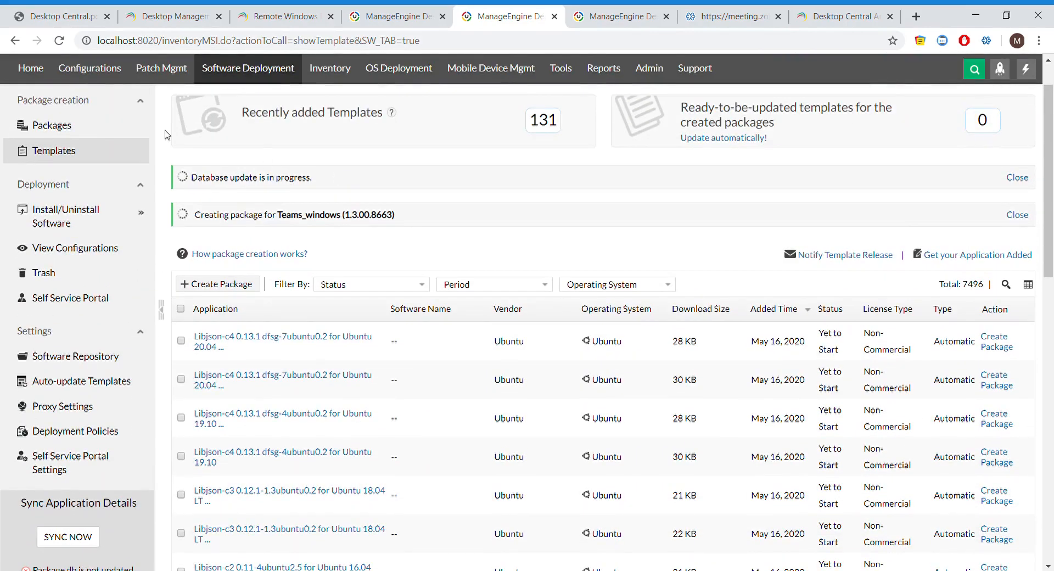
left_click(94, 152)
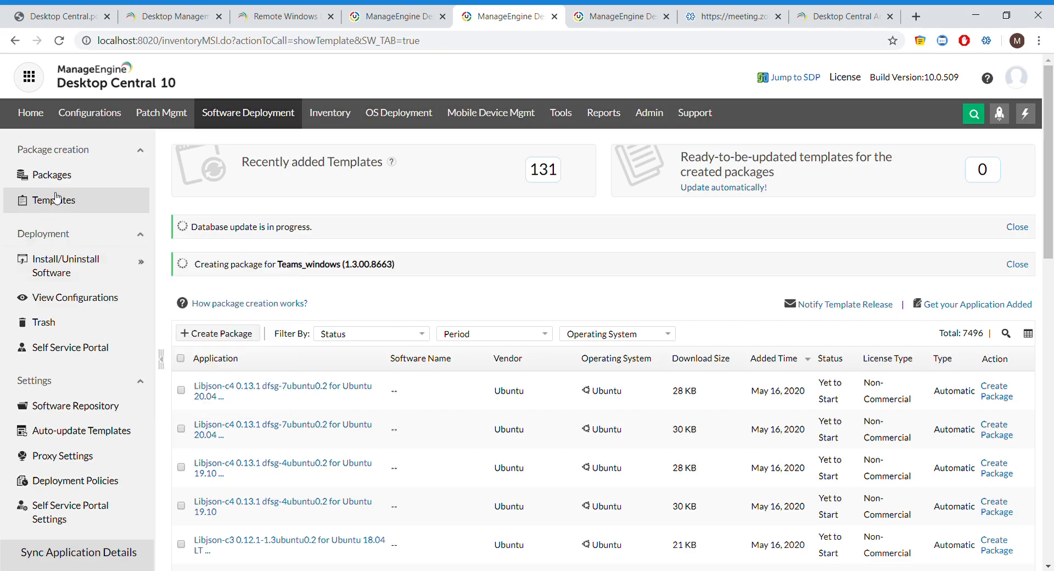
mouse_move(138, 262)
scroll(280, 449, "down", 2)
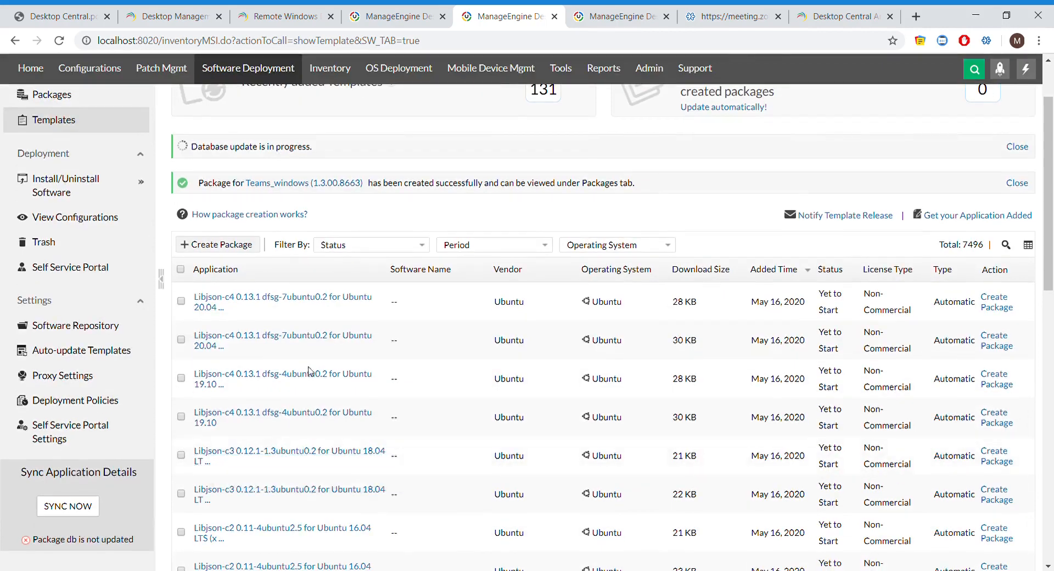
scroll(308, 378, "up", 1)
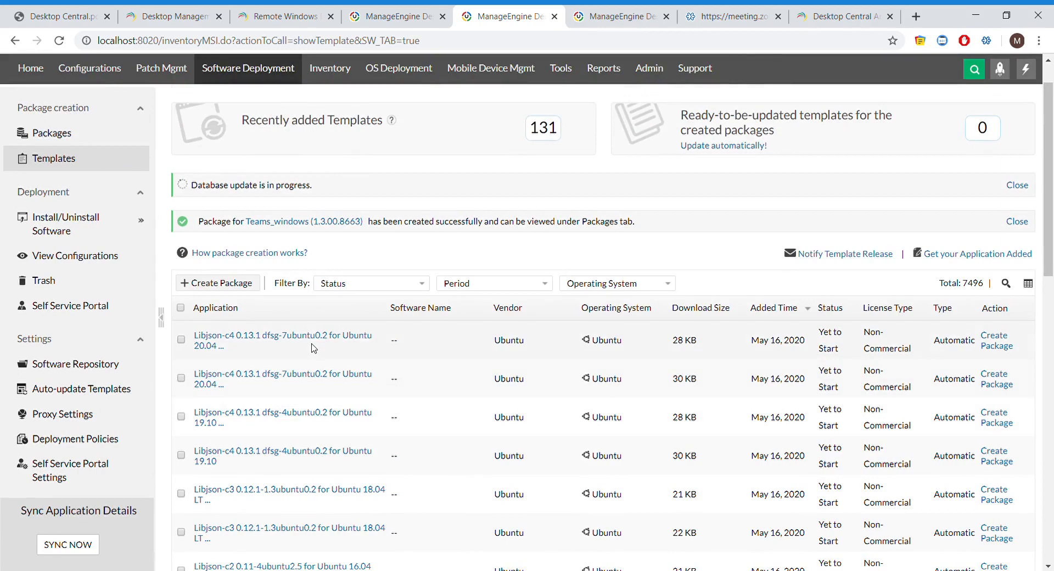
scroll(314, 348, "down", 2)
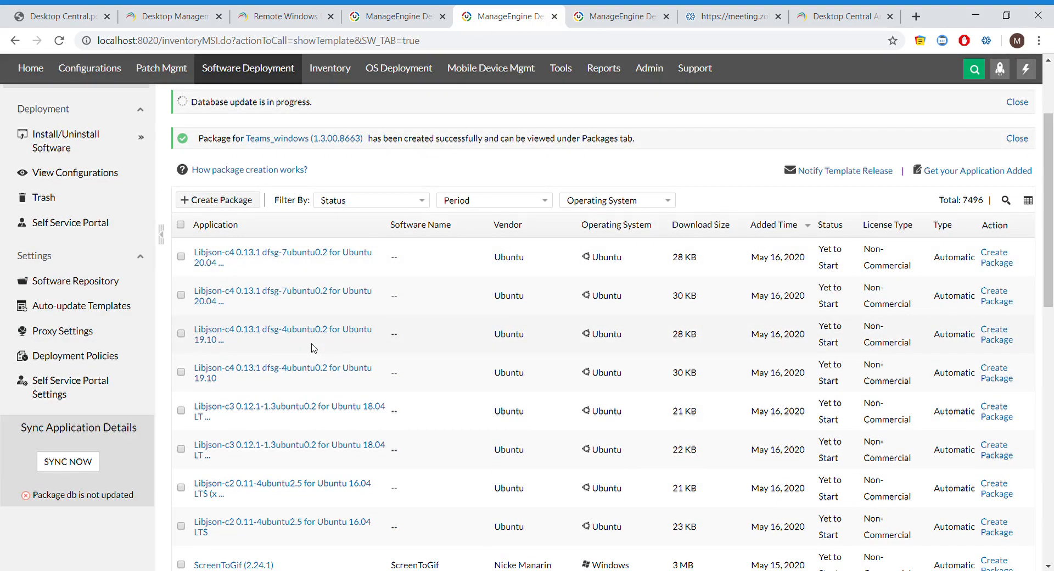
scroll(313, 348, "down", 1)
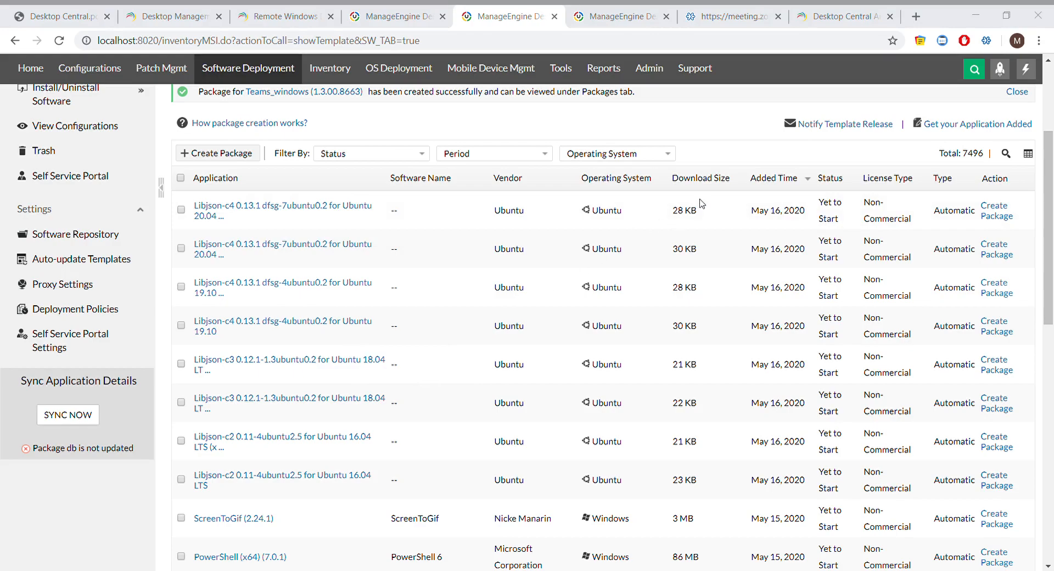
scroll(395, 365, "down", 5)
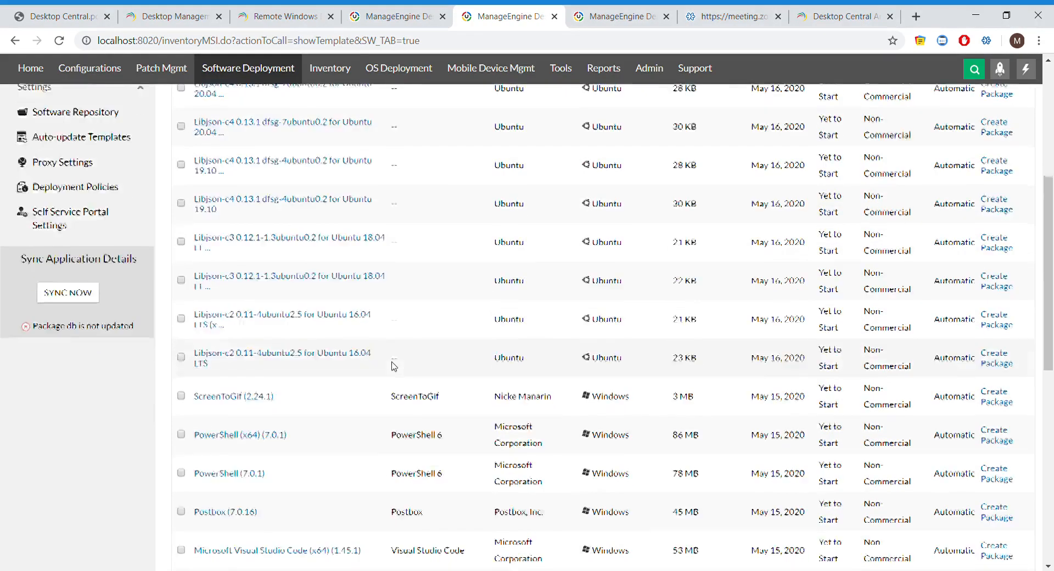
scroll(396, 367, "up", 10)
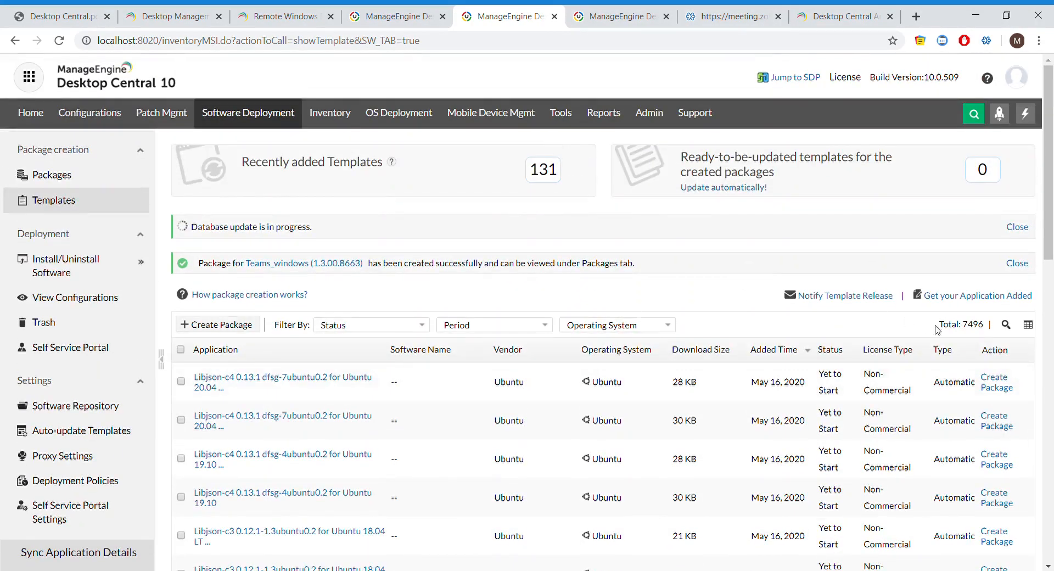
Search the templates by application name for 7 zip and for microsoft office 2016
left_click(1006, 325)
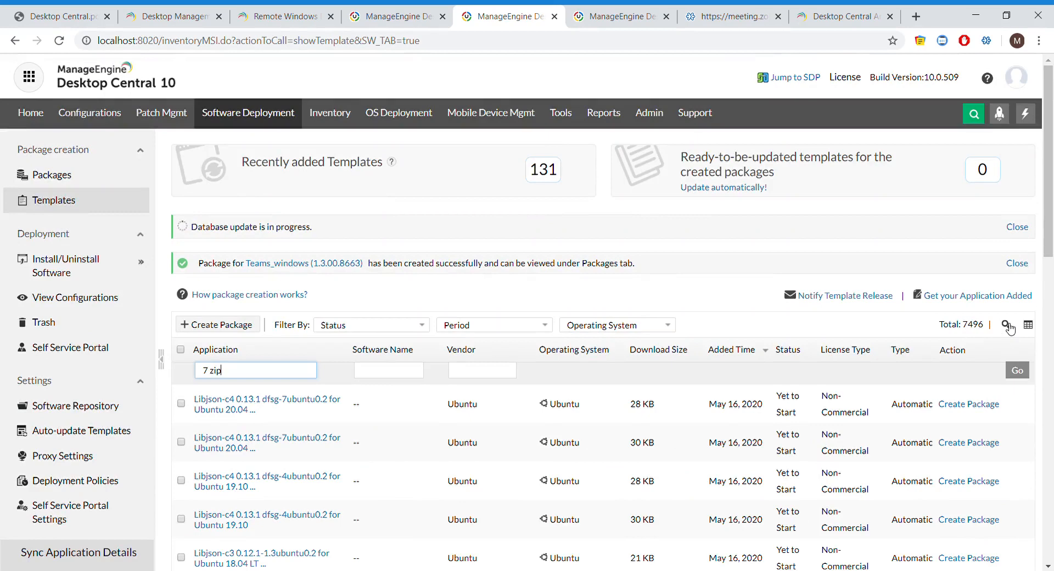
key("Return")
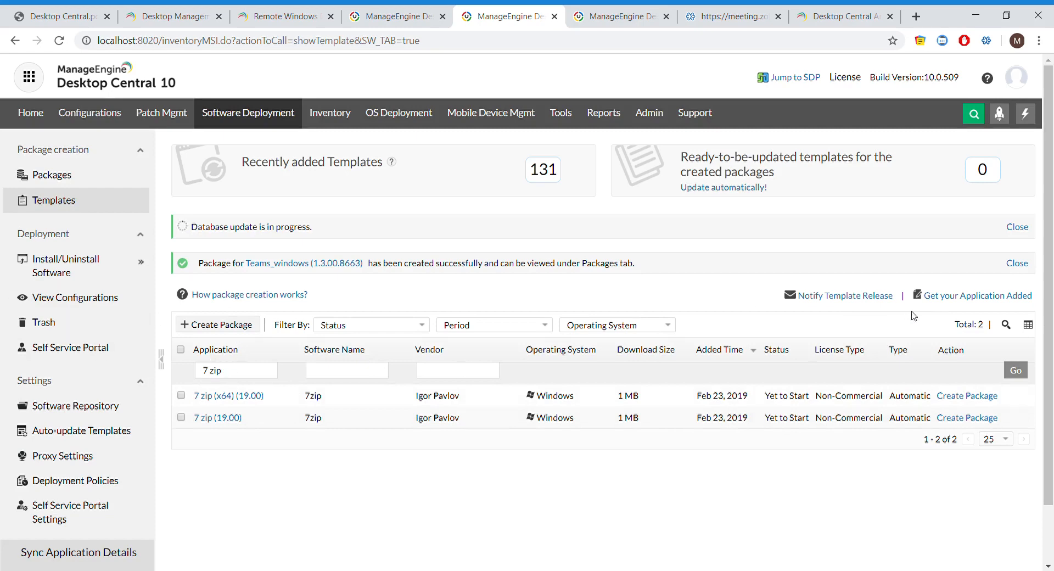
left_click(1009, 326)
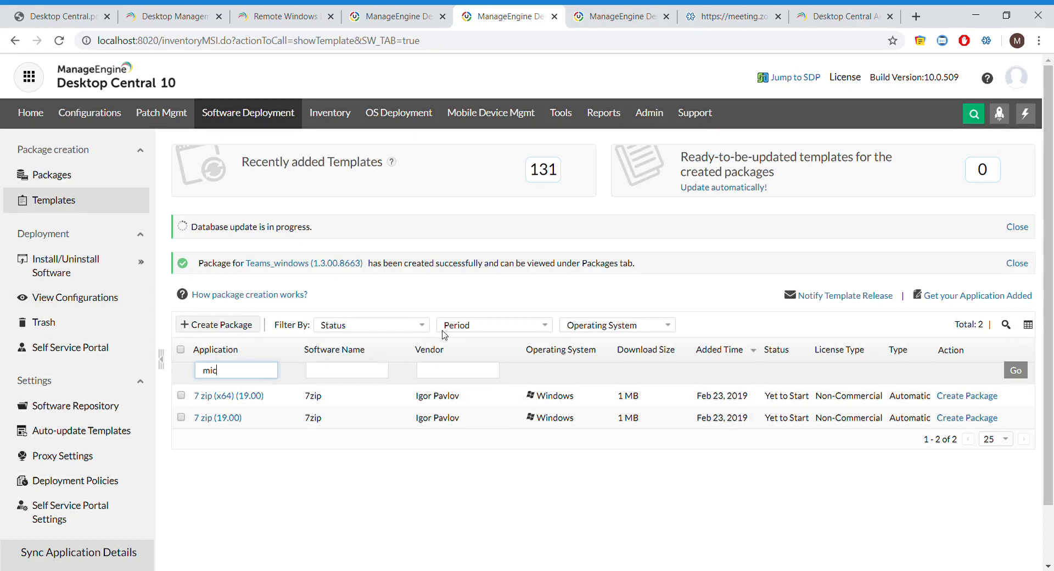
type("microsoft")
type(" office")
type(" 2016")
key("Return")
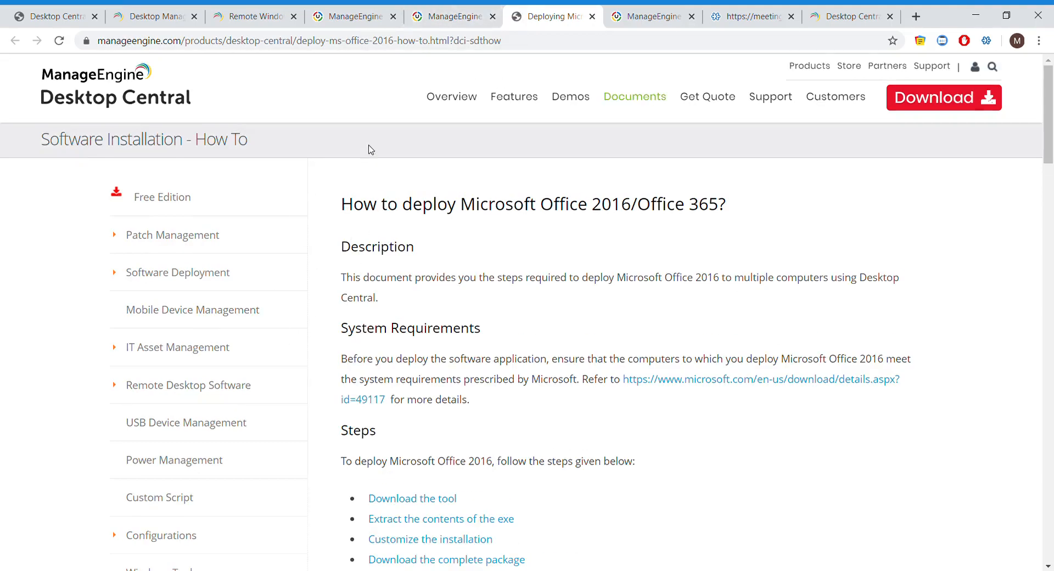
View the local and remote office repository diagram in the Desktop Central PDF and return to the template list
left_click(132, 8)
left_click(58, 12)
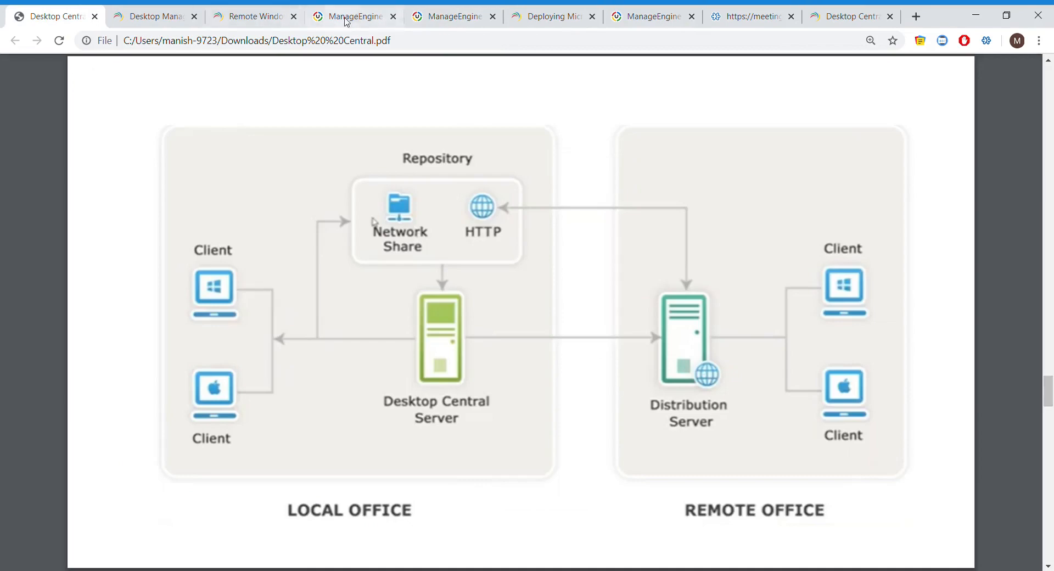
left_click(359, 9)
left_click(455, 16)
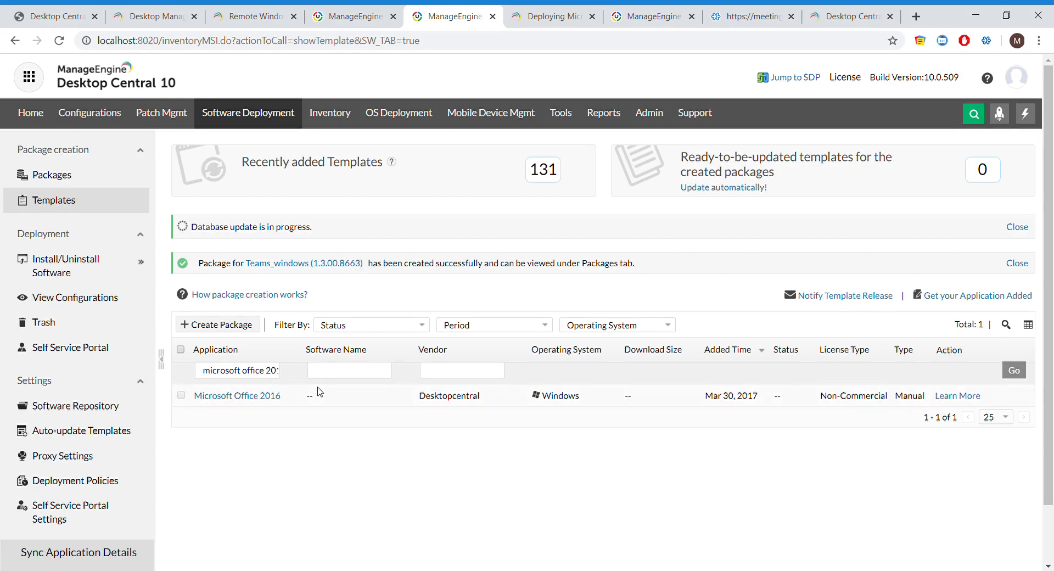
Read the guide for deploying Microsoft Office 2016/Office 365, from its steps to adding the software package, and return to the template list
left_click(520, 17)
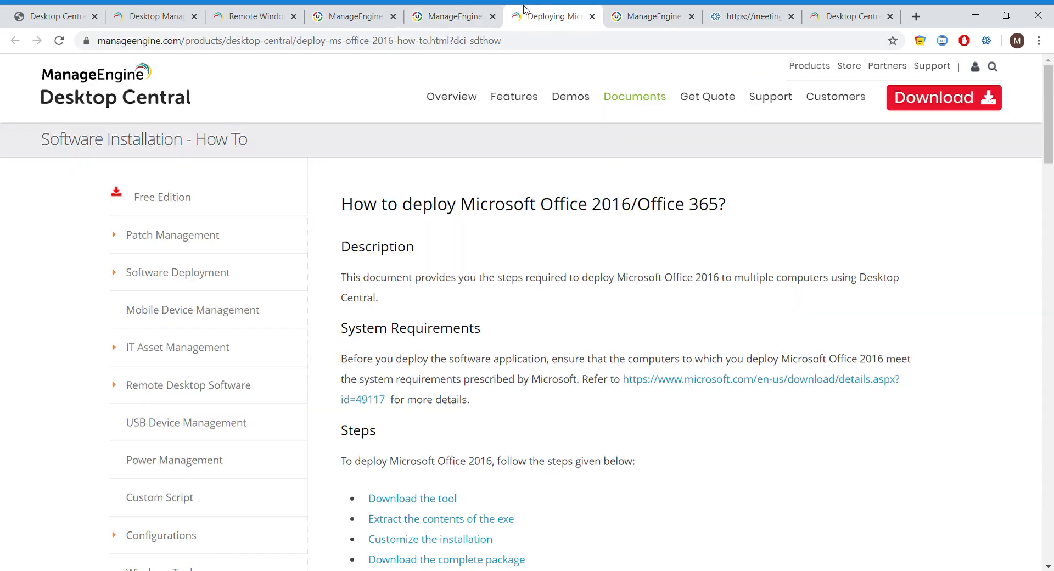
scroll(402, 252, "down", 8)
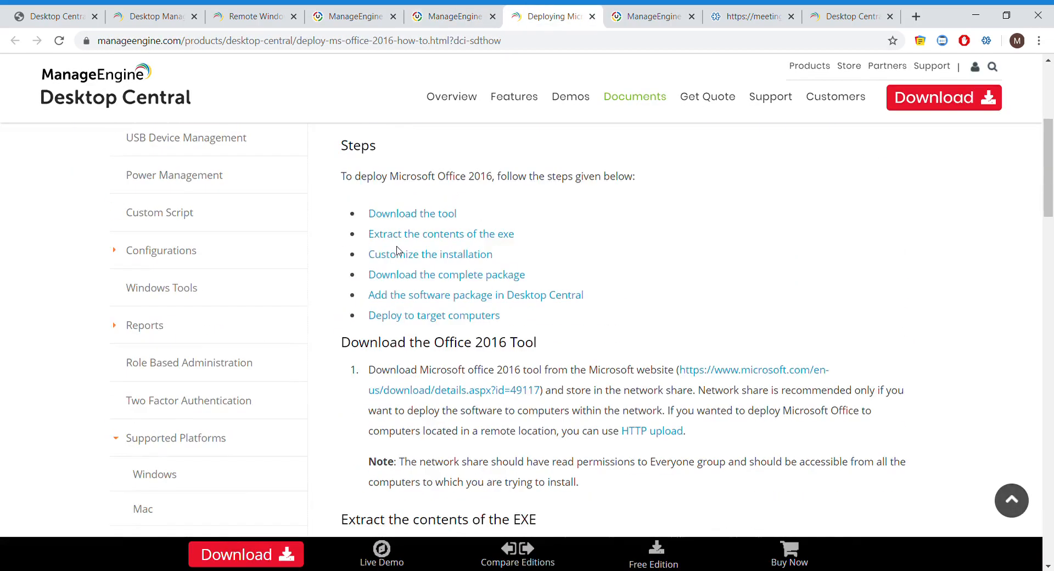
scroll(402, 252, "down", 10)
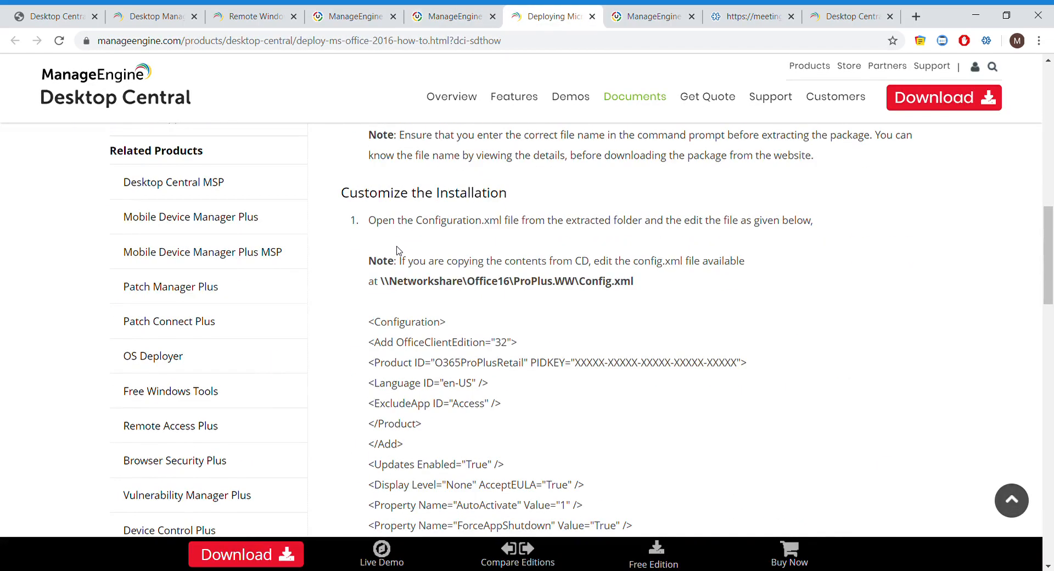
scroll(398, 252, "down", 5)
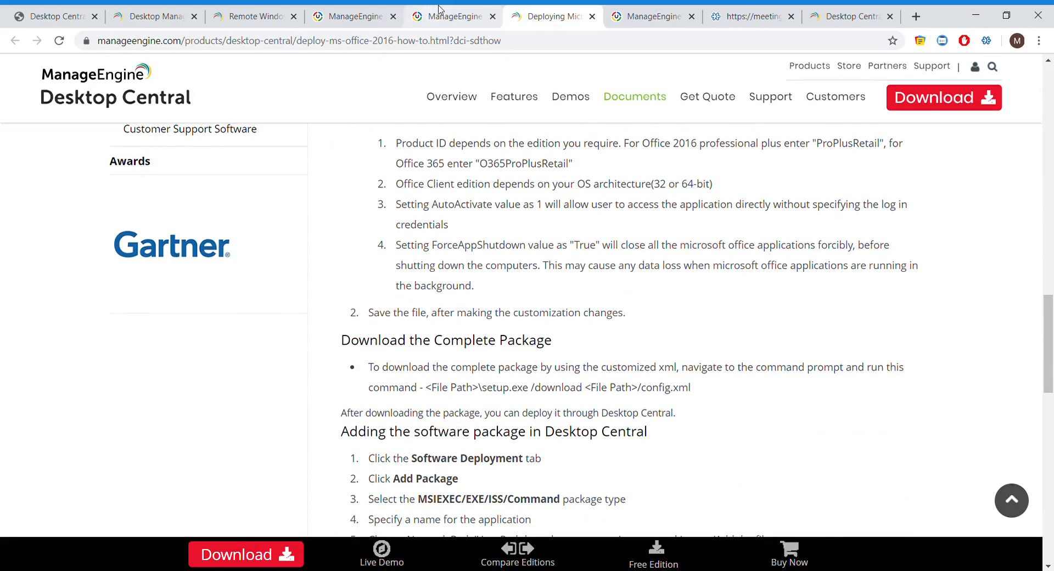
left_click(440, 9)
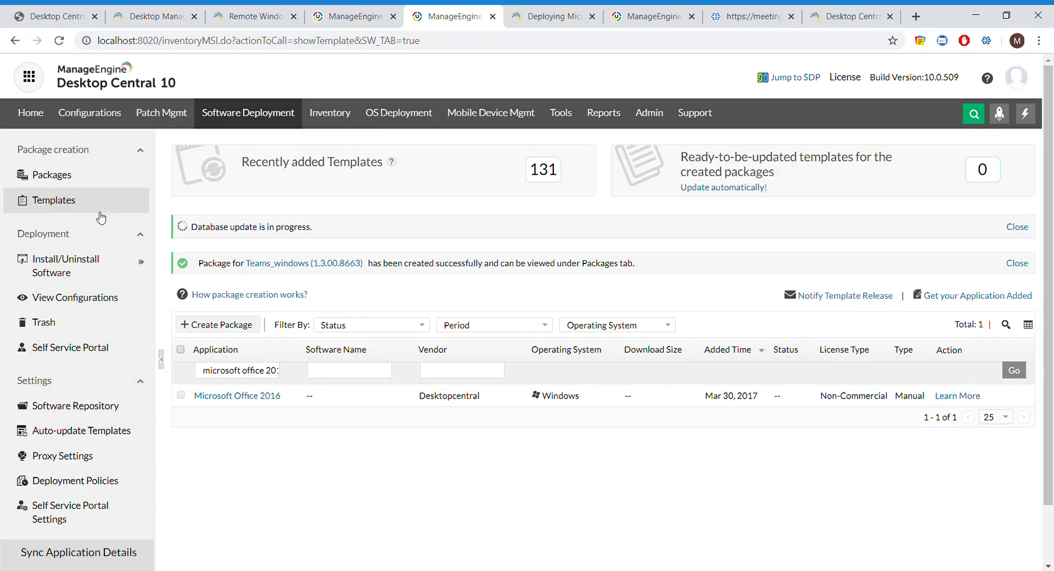
Open a Windows computer configuration for installing software and choose the Teams windows (x64) (1.3.00.8663) package with the Install operation
mouse_move(68, 270)
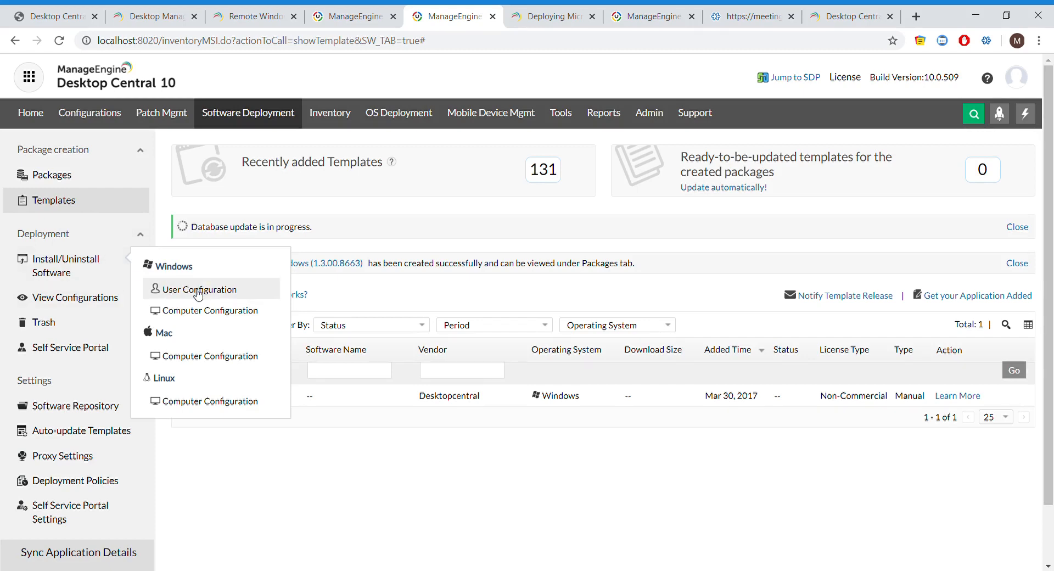
left_click(189, 311)
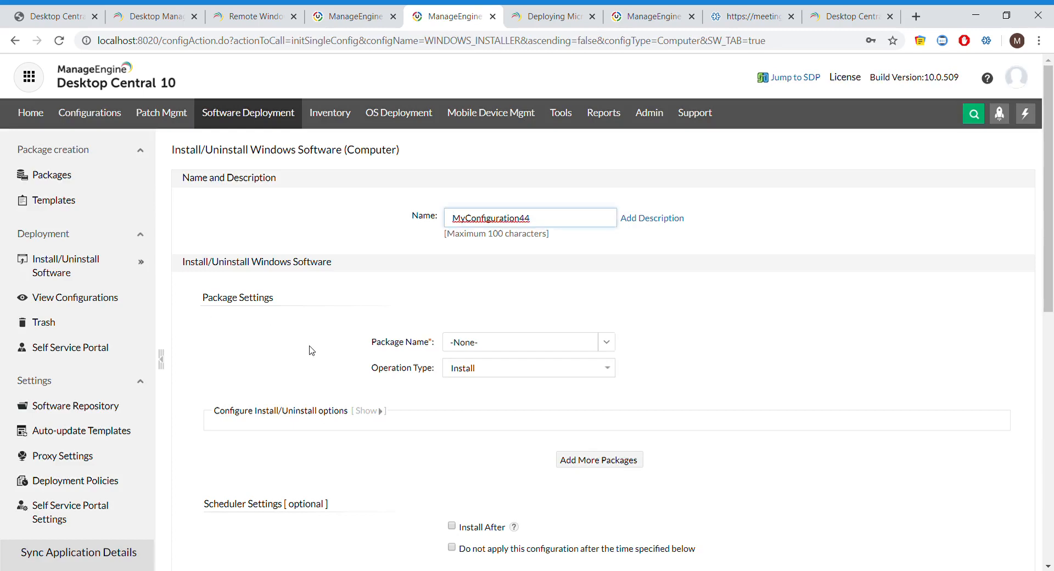
scroll(271, 346, "down", 1)
scroll(271, 345, "up", 1)
left_click(495, 346)
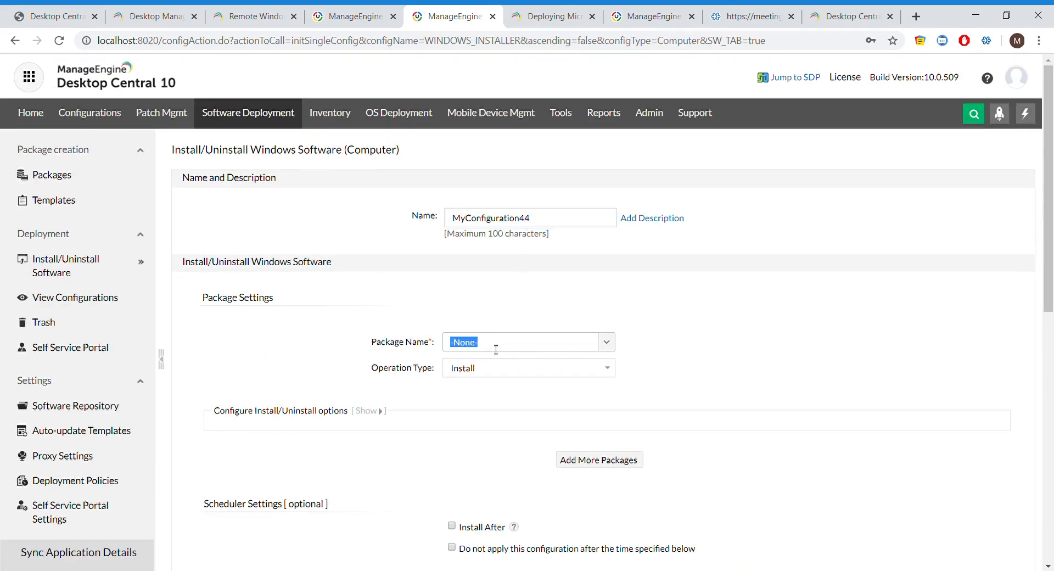
left_click(602, 350)
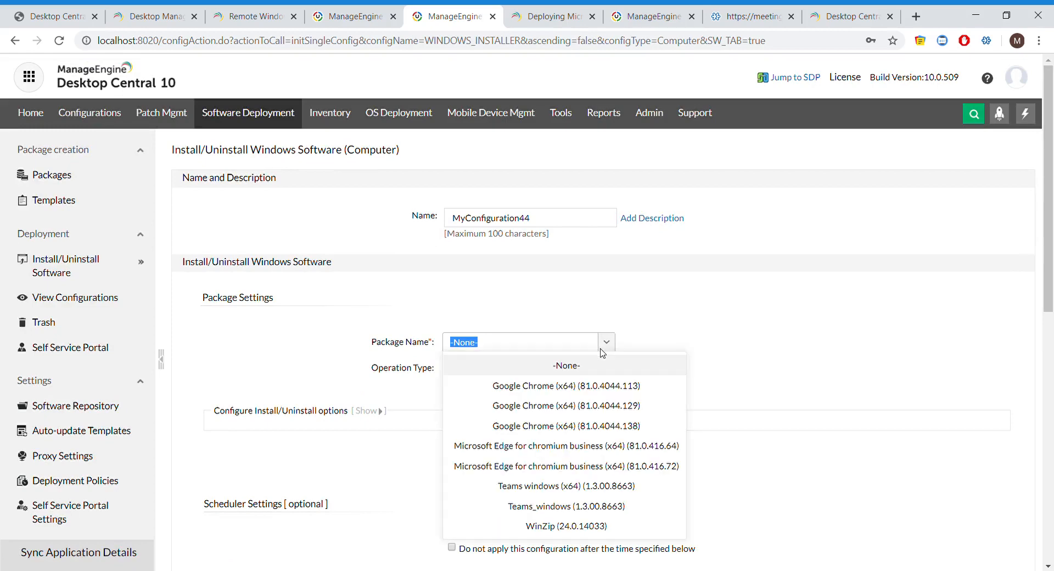
left_click(559, 485)
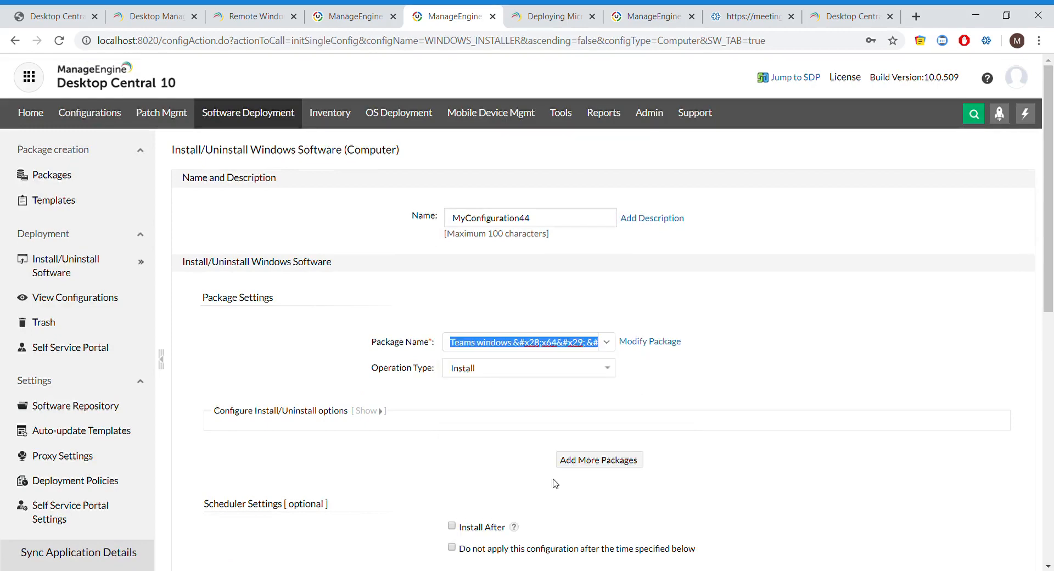
left_click(489, 375)
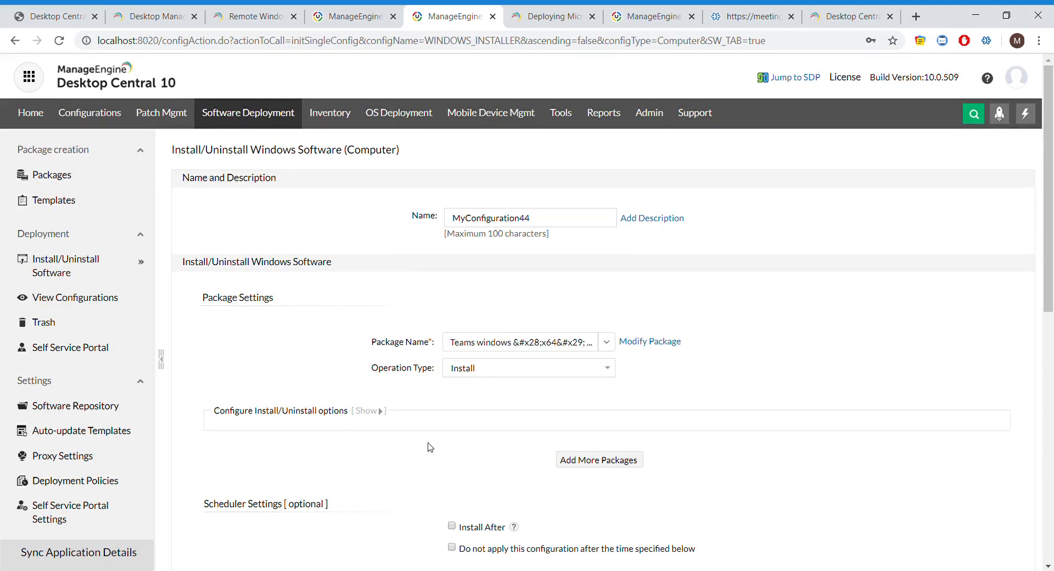
Expand the install/uninstall options, set Install As to Run As User, and review the scheduler and deployment settings
scroll(429, 447, "down", 1)
left_click(375, 376)
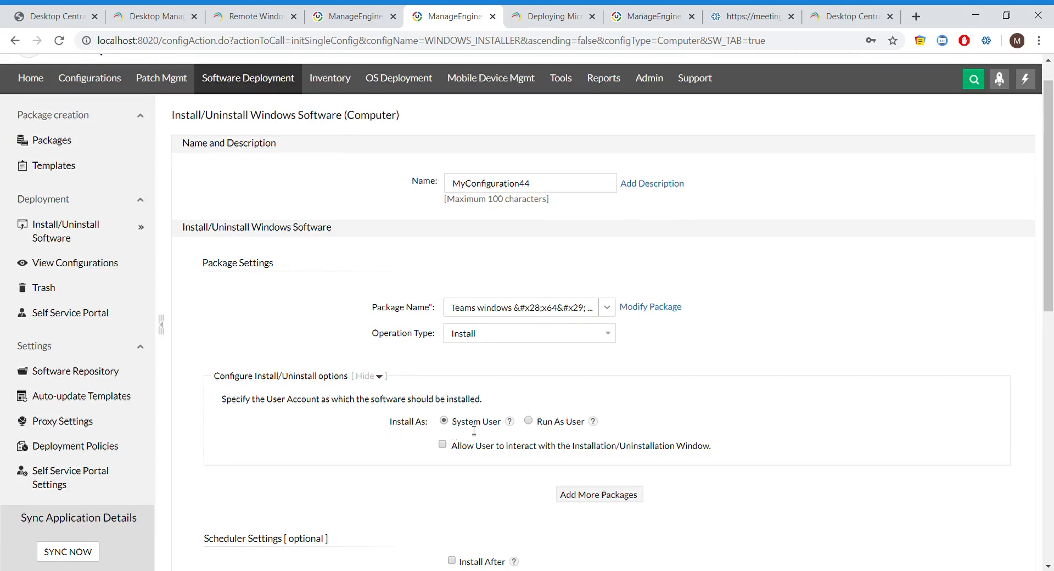
left_click(530, 422)
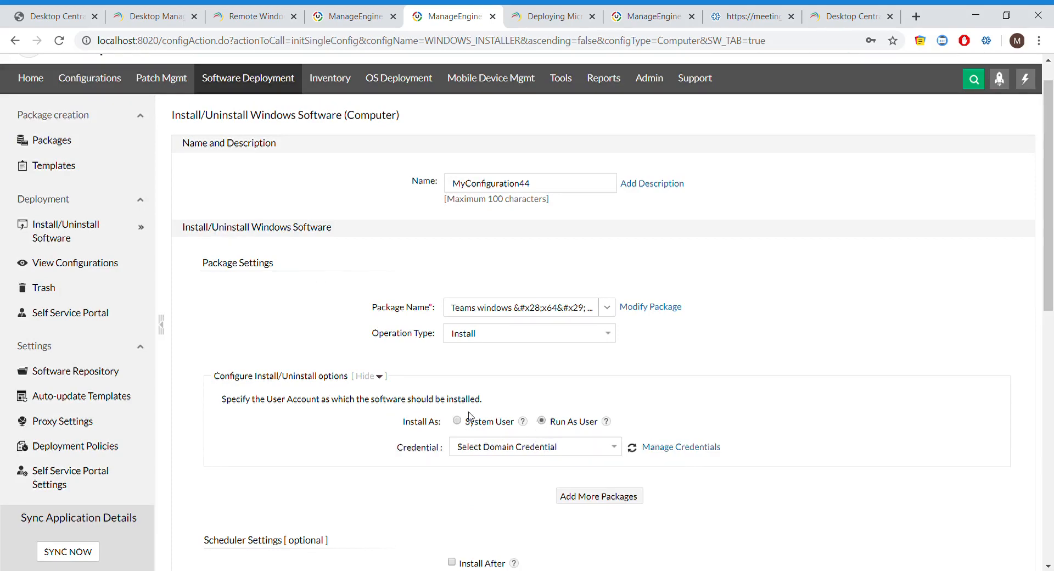
scroll(459, 416, "down", 2)
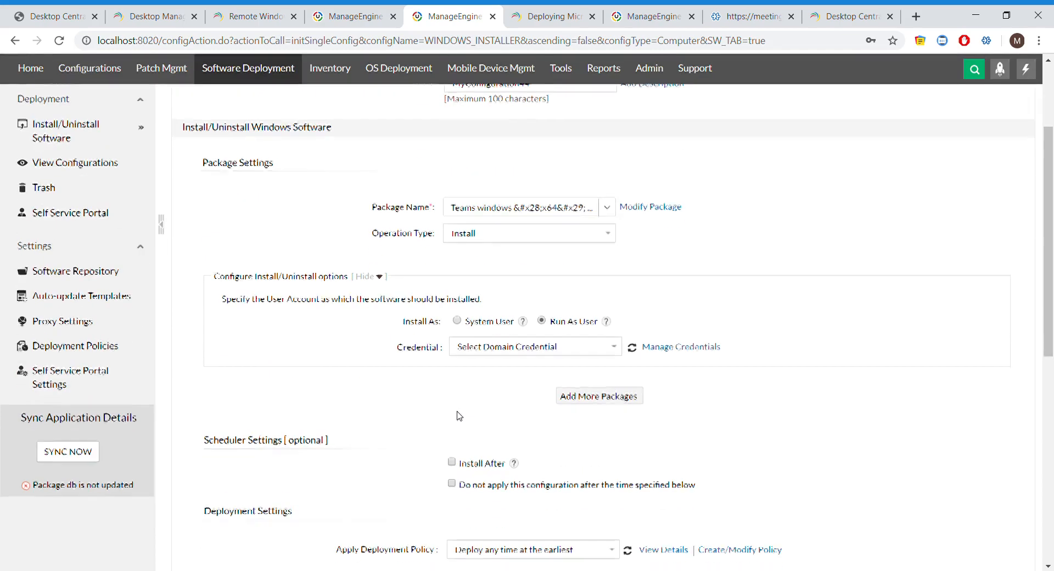
scroll(460, 416, "down", 1)
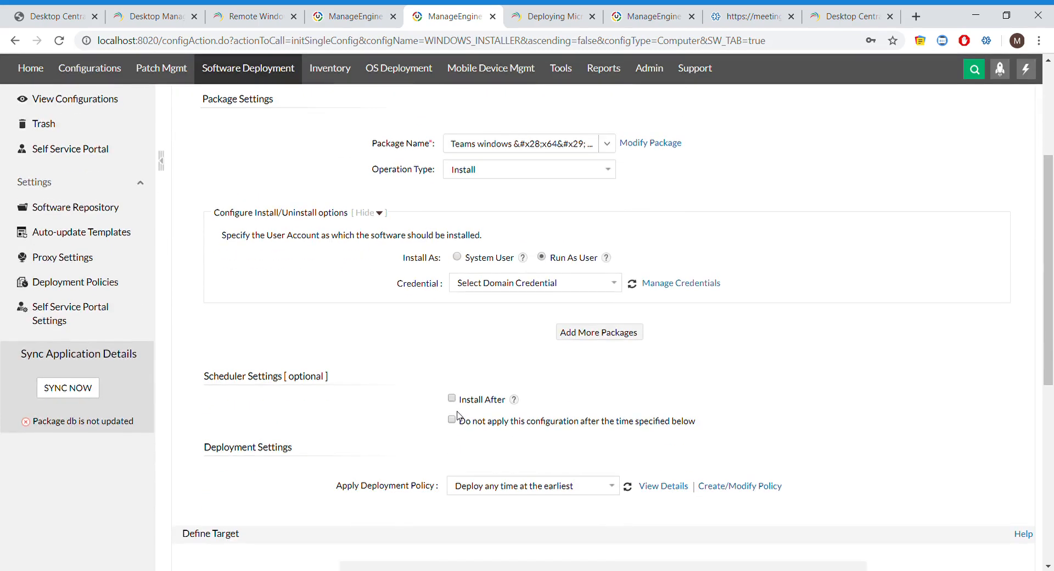
scroll(430, 394, "down", 1)
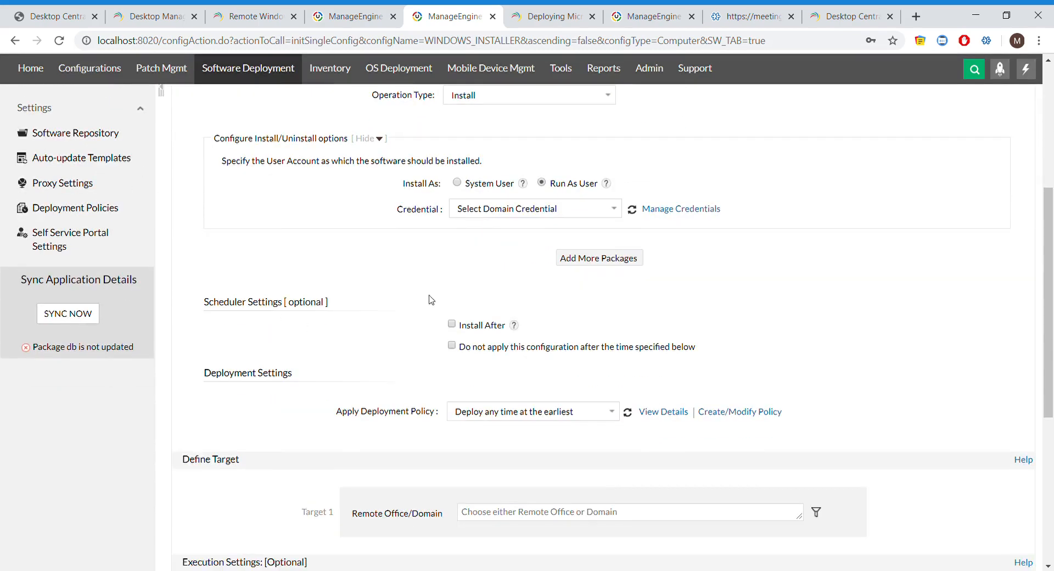
View the Install After date and time options, leave that schedule disabled, and set Install As to System User
left_click(452, 326)
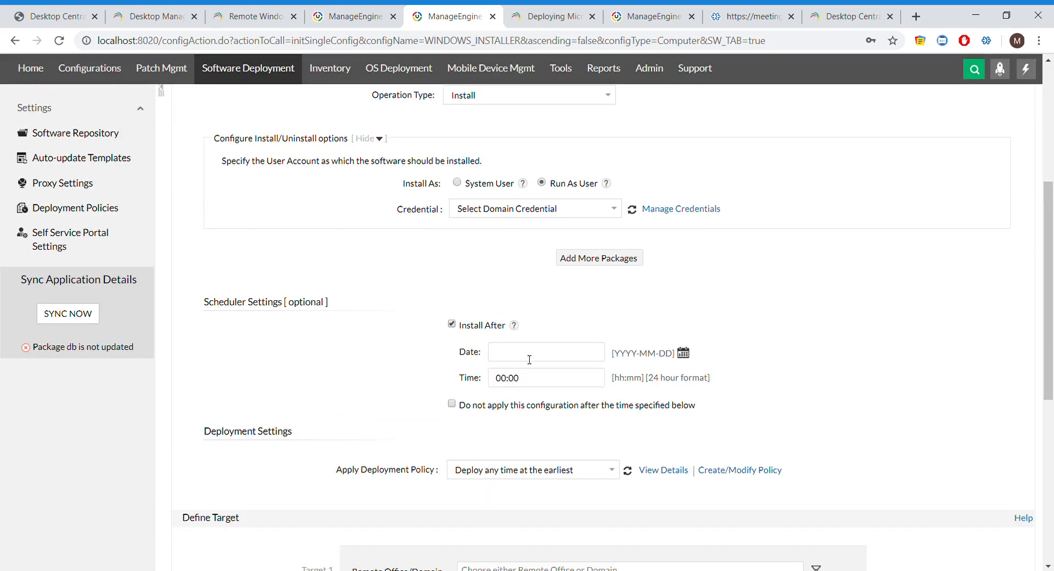
left_click(452, 326)
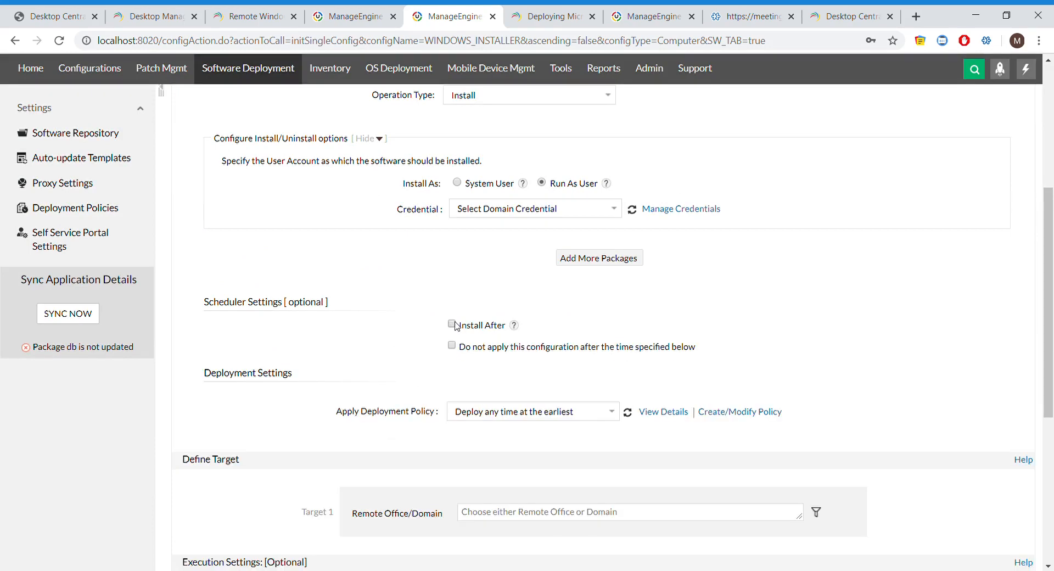
left_click(457, 185)
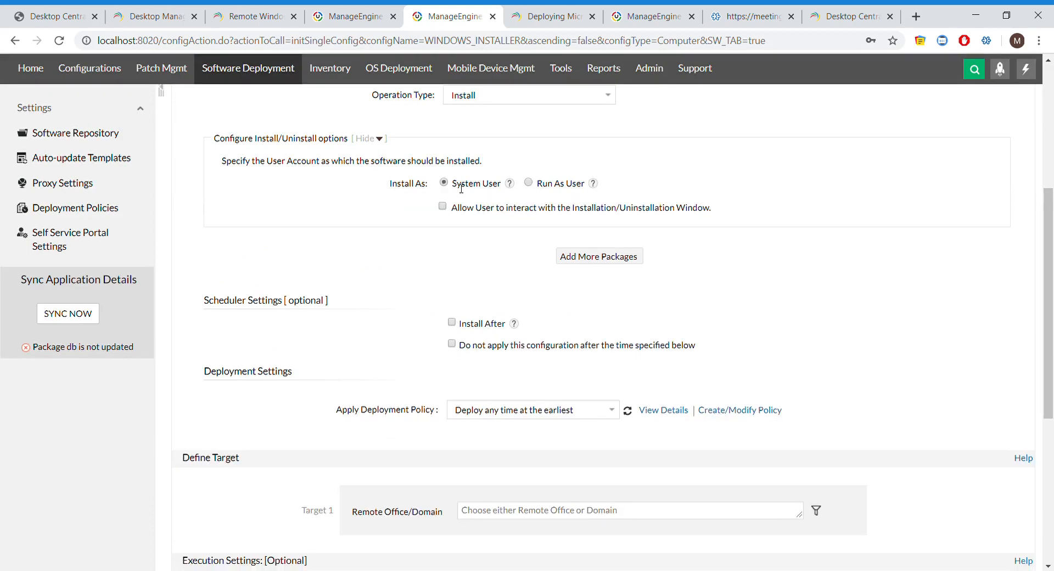
Select all listed domains, WORKGROUP, ZOHOCORP and SAP, as the deployment target
scroll(368, 359, "down", 1)
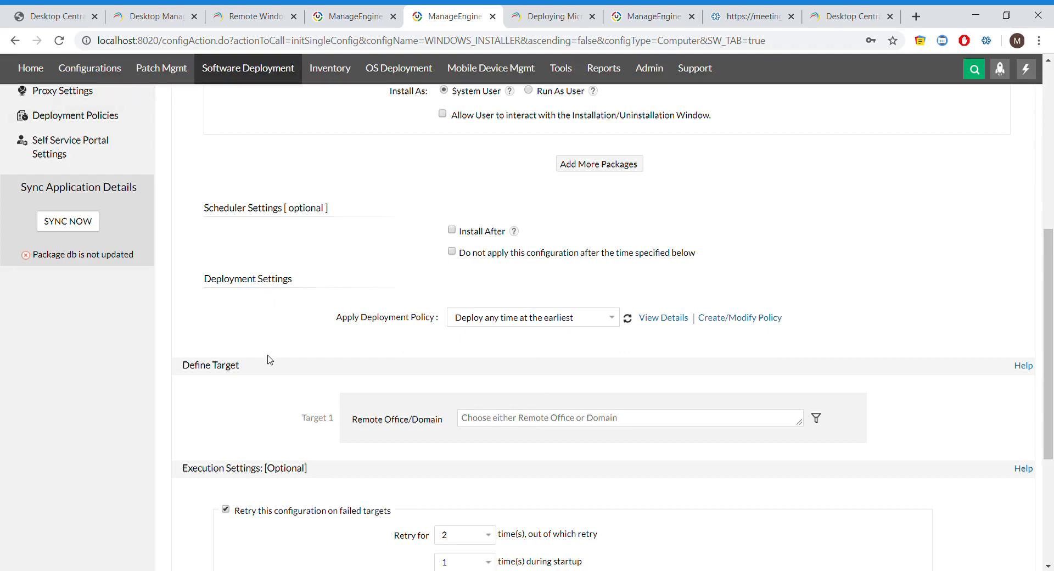
scroll(269, 360, "down", 2)
left_click(521, 338)
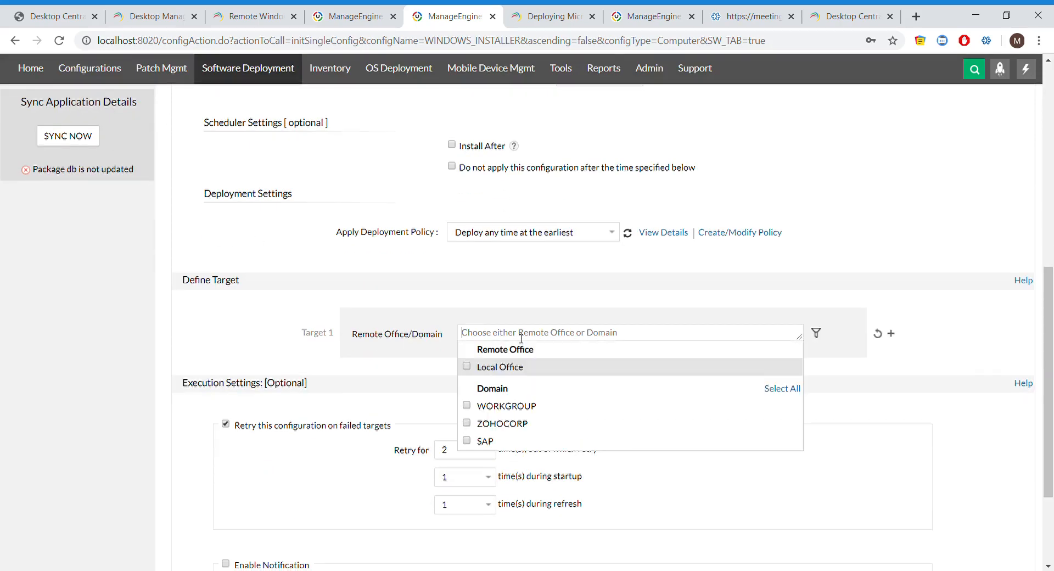
left_click(384, 306)
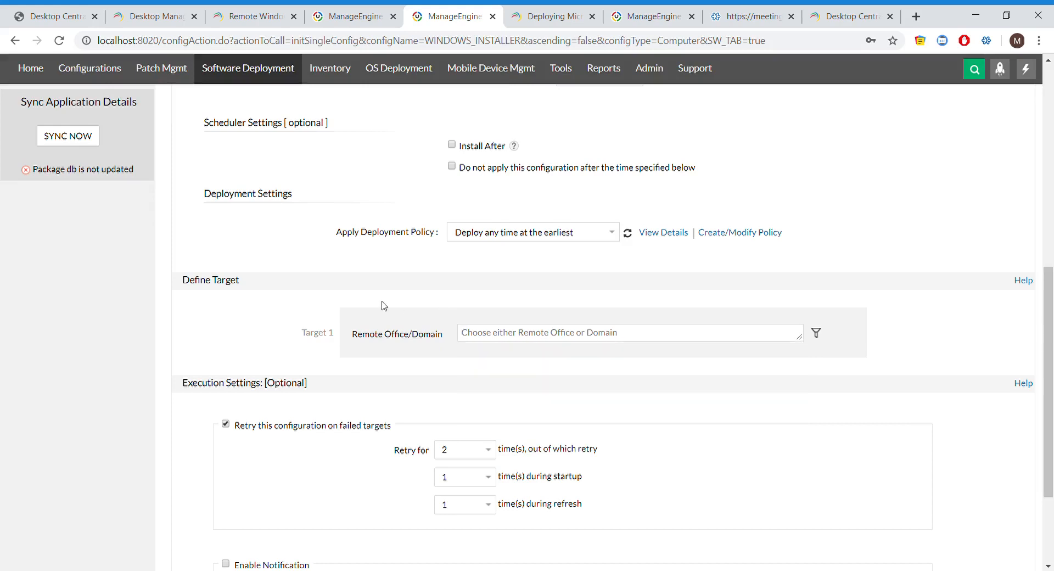
left_click(549, 335)
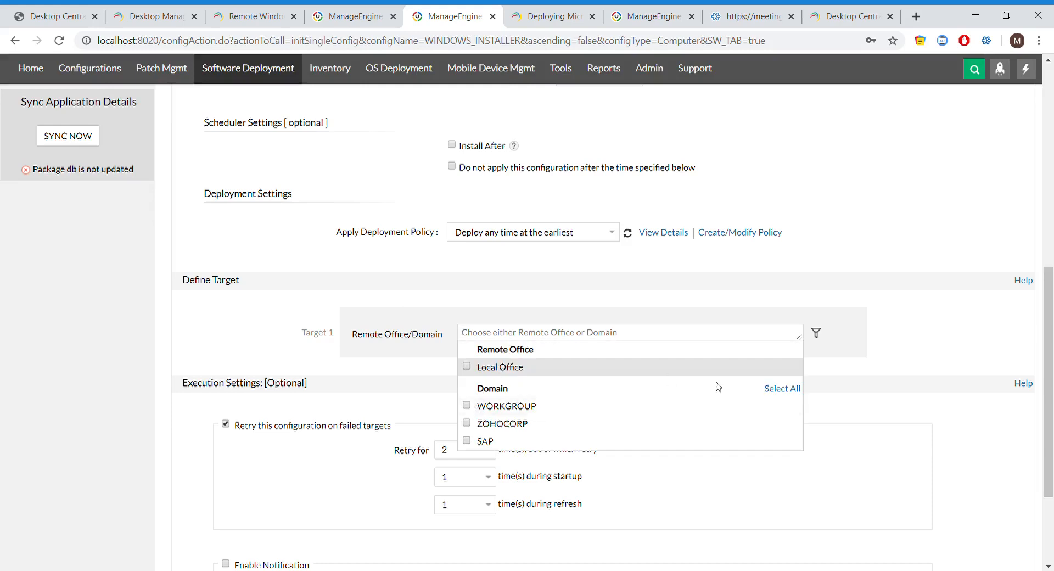
left_click(775, 389)
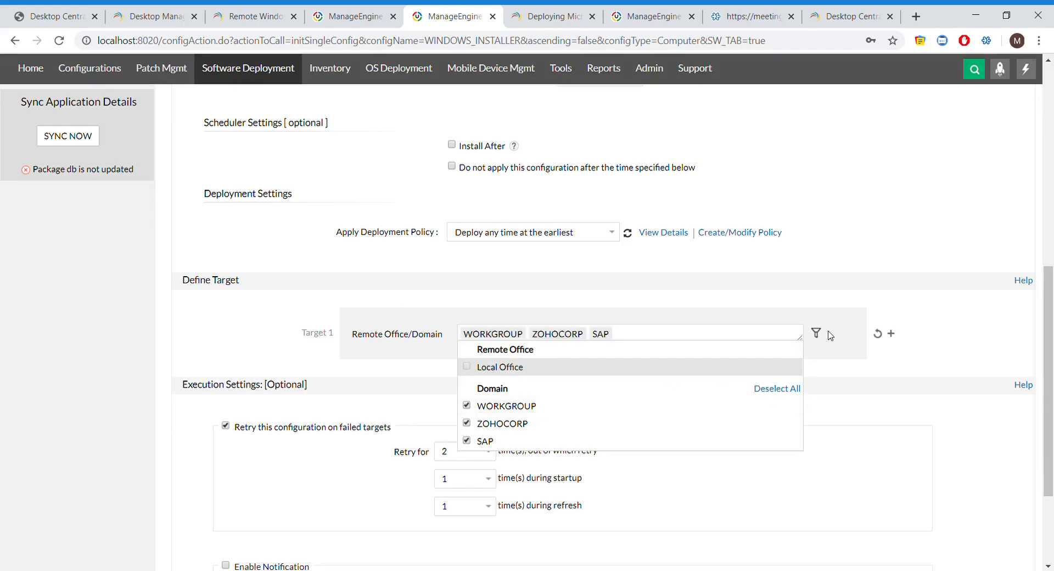
Filter the target computers by the Dynamic Custom Group "No Microsoft teams"
left_click(817, 333)
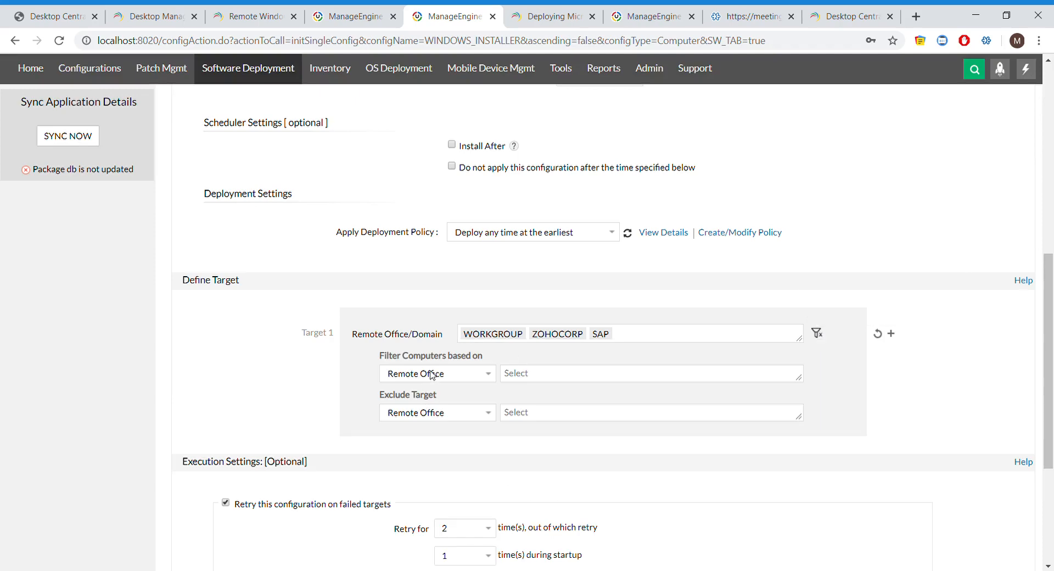
left_click(432, 375)
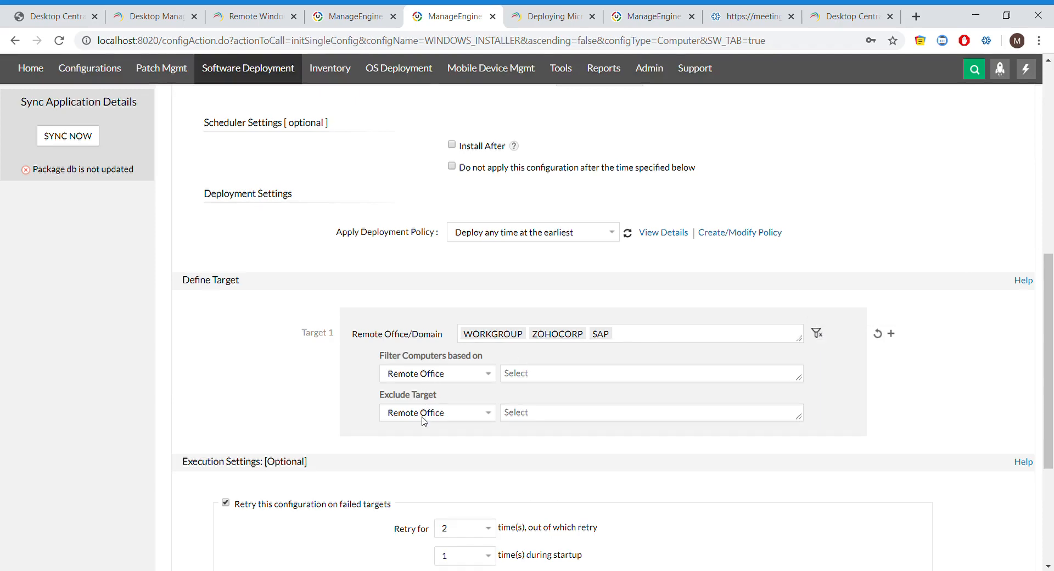
left_click(419, 456)
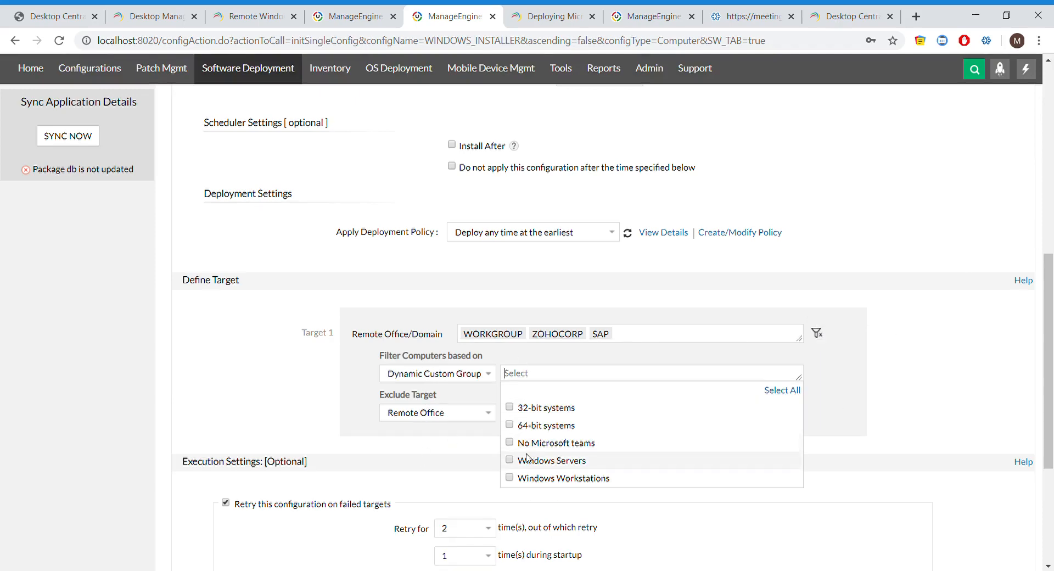
left_click(510, 444)
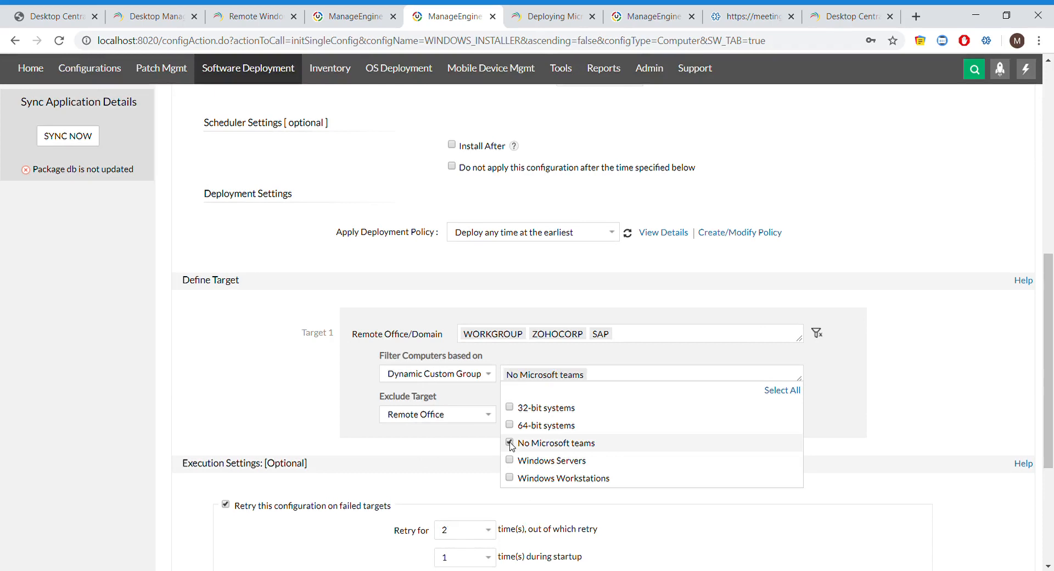
left_click(467, 440)
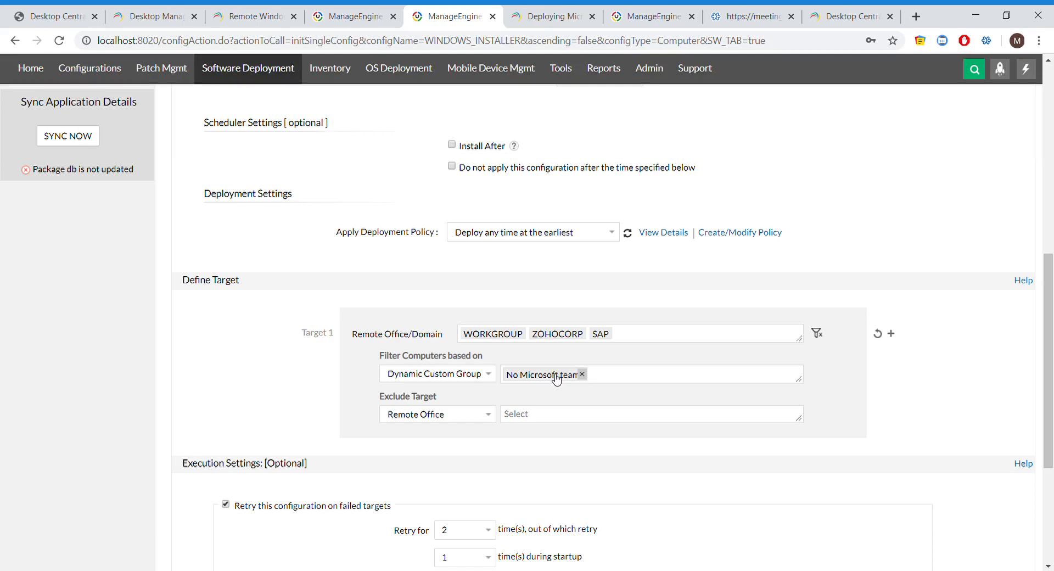
Set the retry on failed targets to 7 times, with 3 during startup and 2 during refresh
scroll(566, 434, "down", 1)
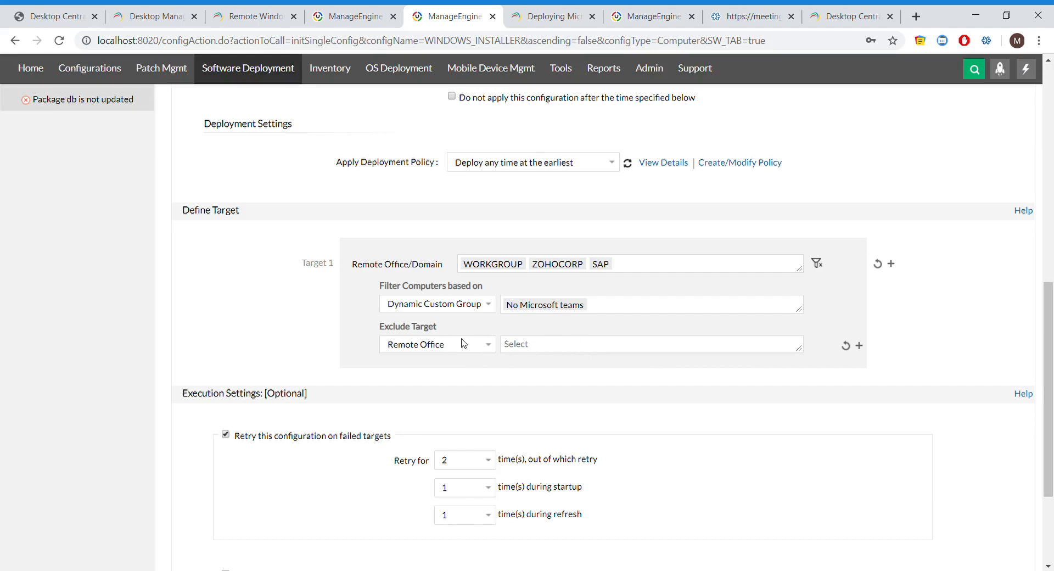
scroll(455, 348, "down", 2)
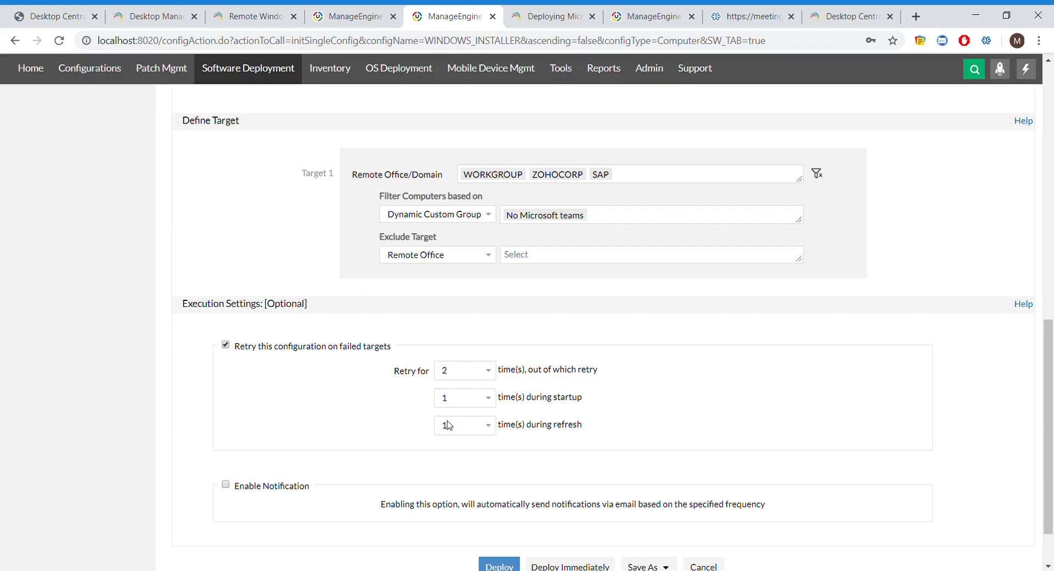
key("7")
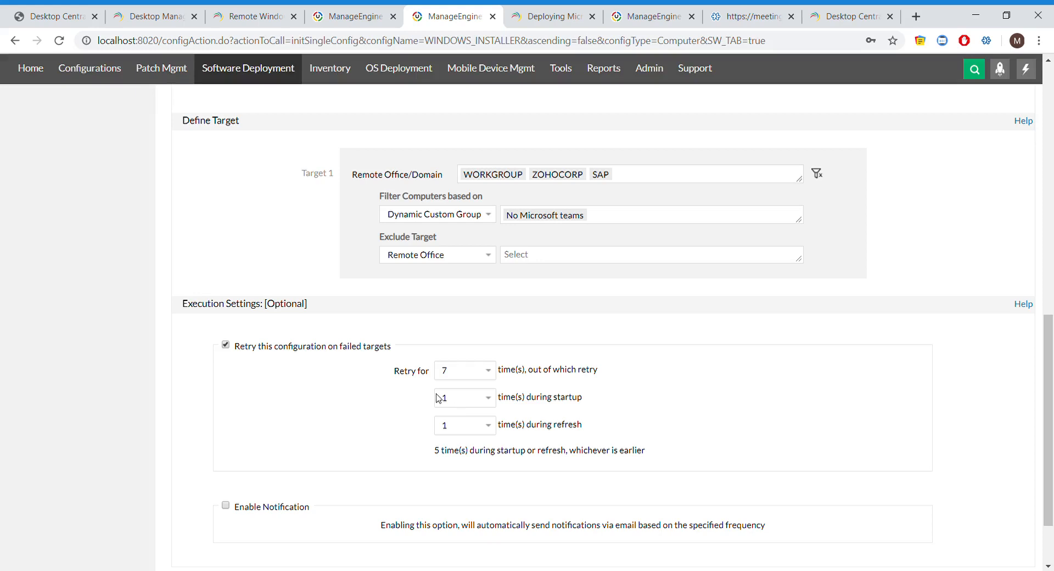
key("3")
left_click(449, 467)
scroll(384, 448, "down", 1)
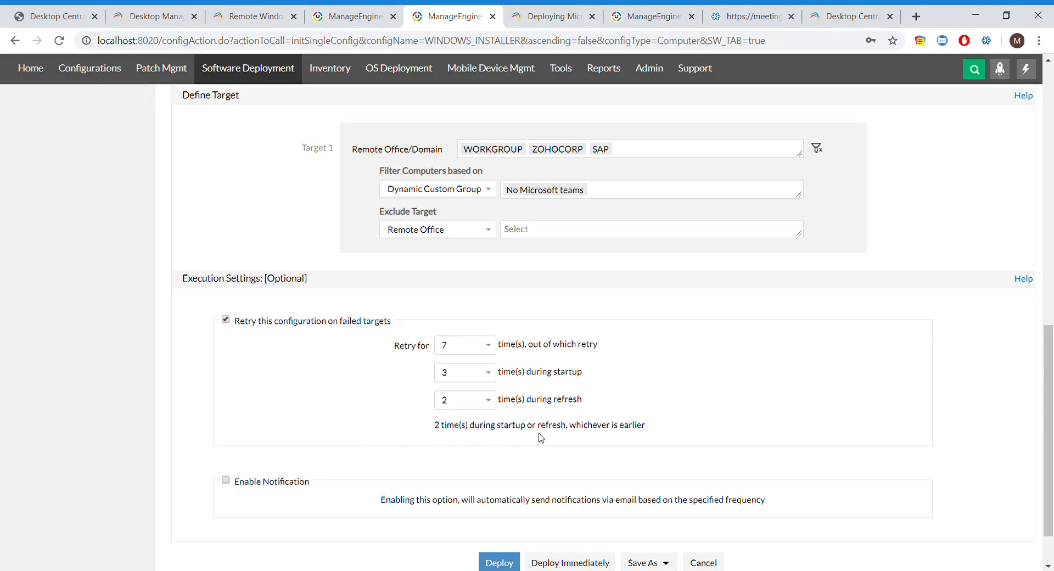
Review the whole configuration, from the notification and deploy options back to the package, scheduler and target settings
scroll(595, 436, "down", 2)
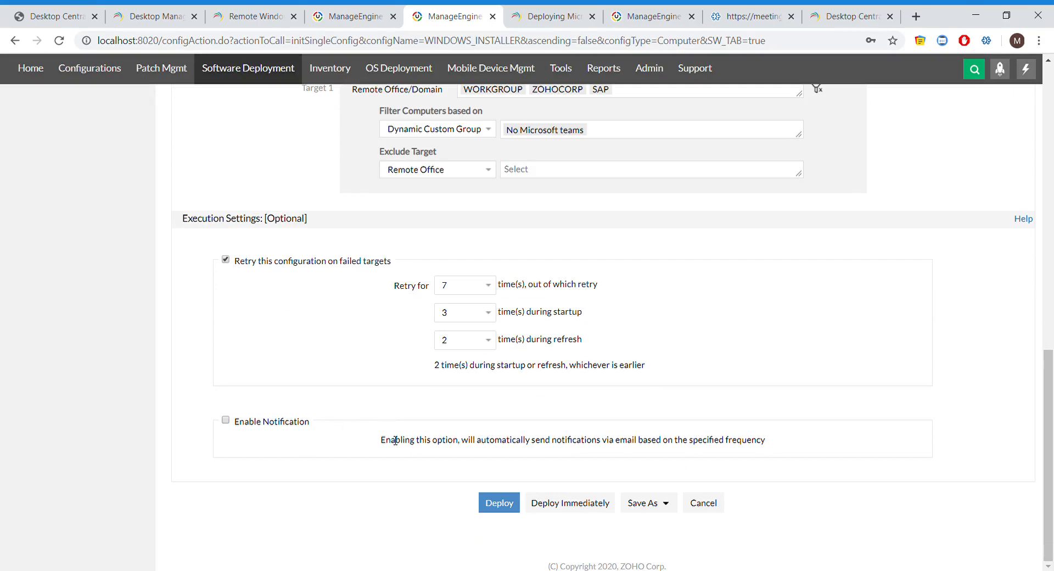
scroll(393, 440, "up", 1)
scroll(392, 440, "up", 3)
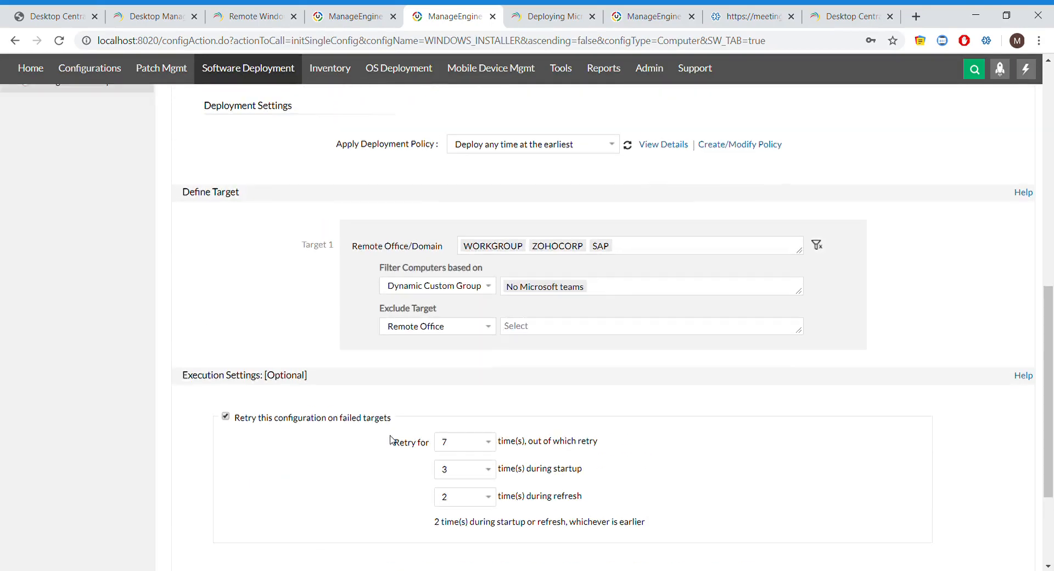
scroll(390, 440, "up", 5)
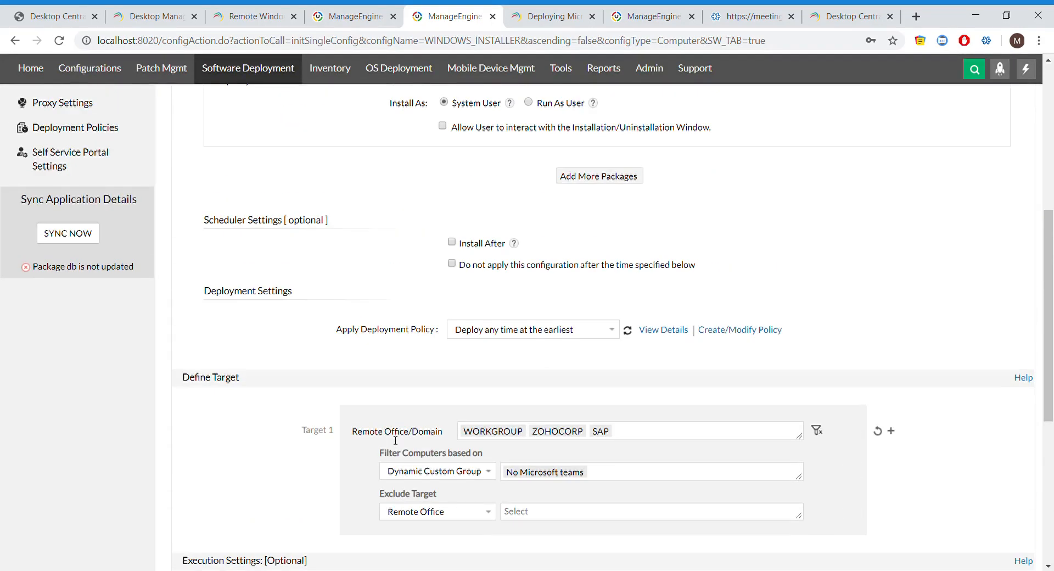
scroll(395, 440, "down", 9)
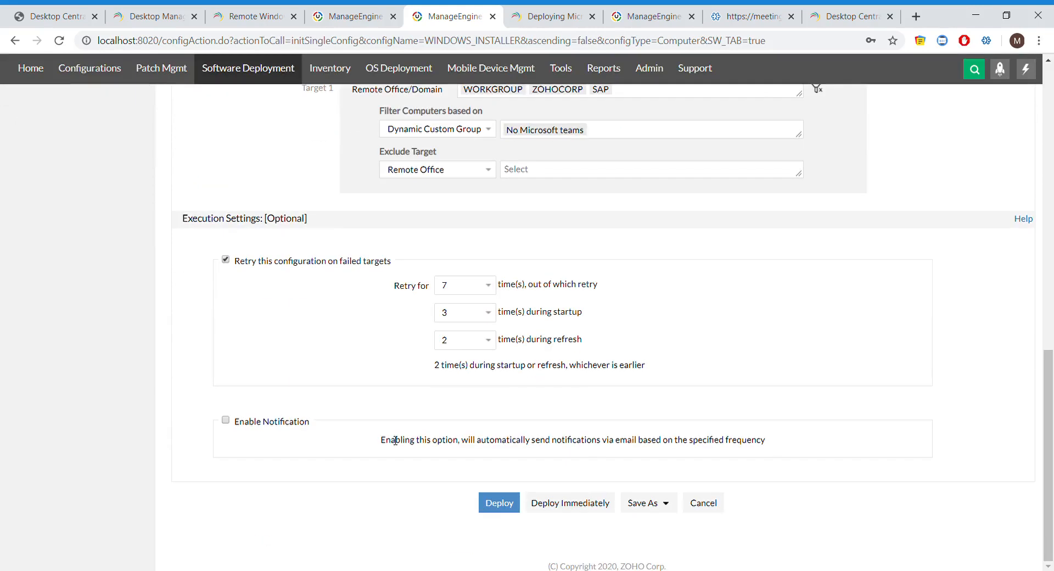
scroll(391, 437, "up", 1)
scroll(391, 438, "down", 1)
scroll(571, 392, "up", 15)
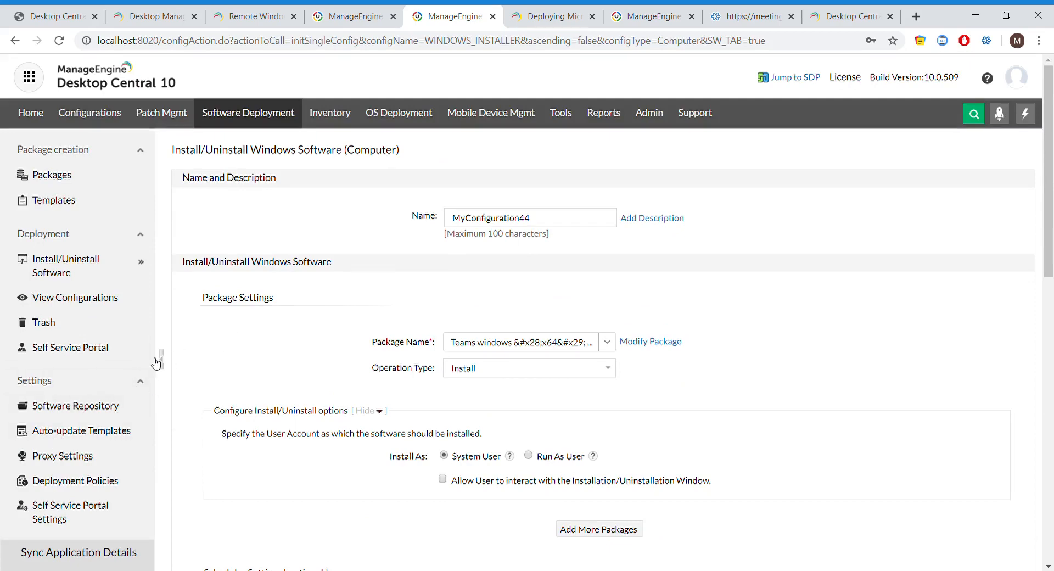
Open the Self Service Portal settings and examine the display, rebranding and automation options
scroll(82, 409, "down", 1)
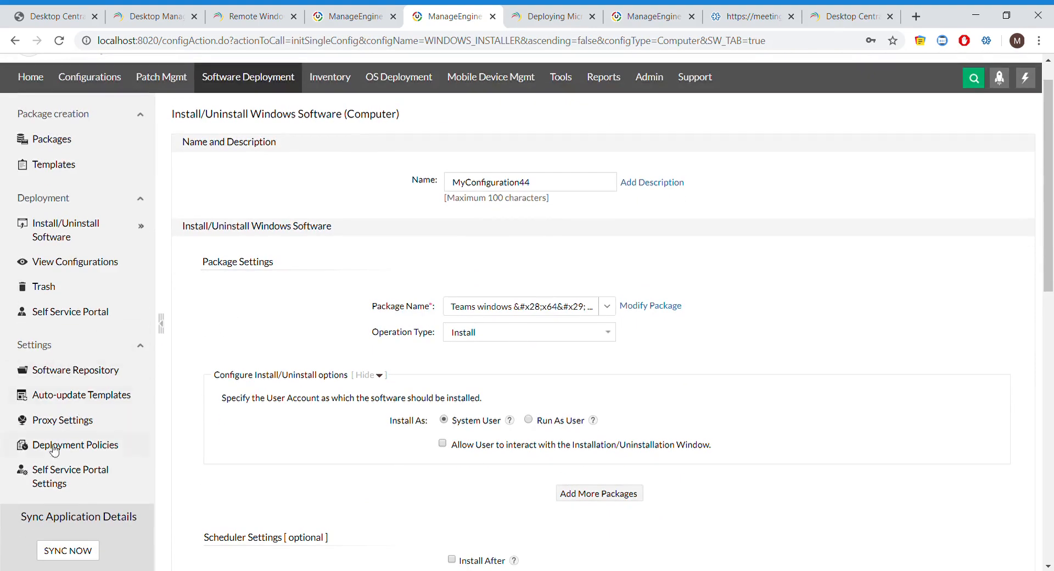
left_click(48, 478)
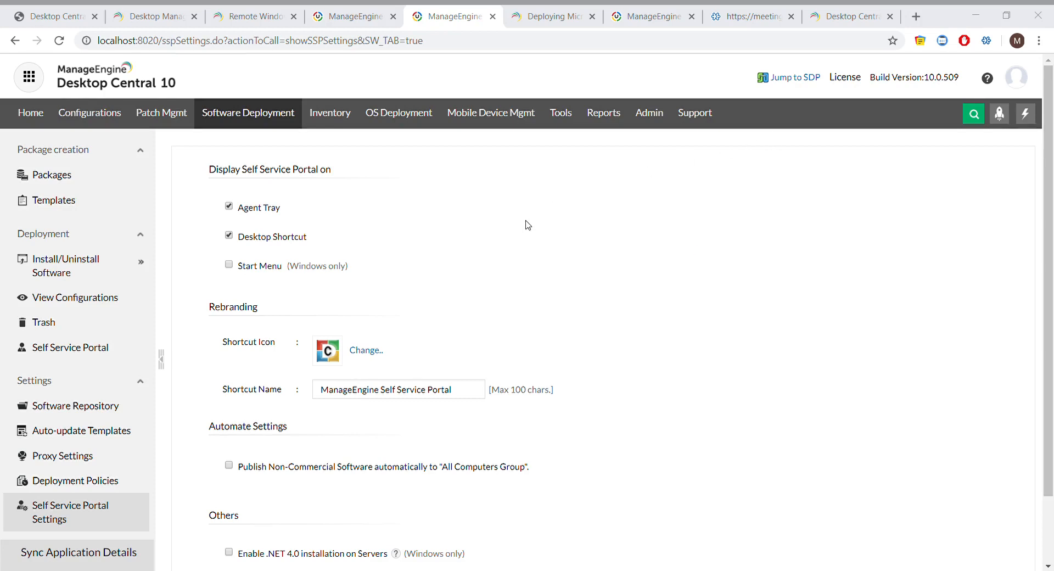
left_click(852, 70)
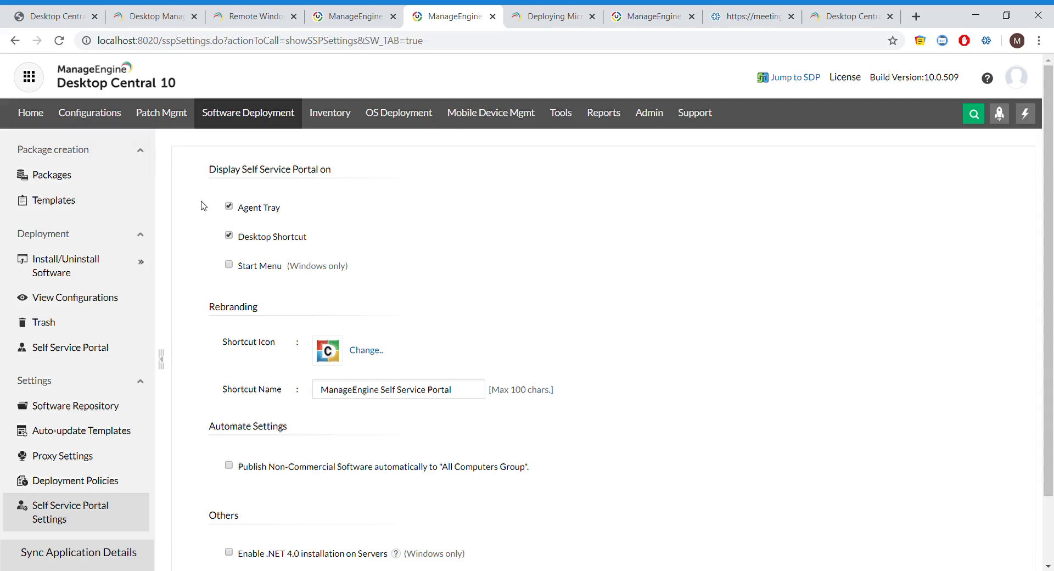
scroll(203, 289, "down", 2)
scroll(204, 290, "up", 2)
Open the software packages list and look through its Quick Links videos, knowledge base and how-tos
left_click(85, 174)
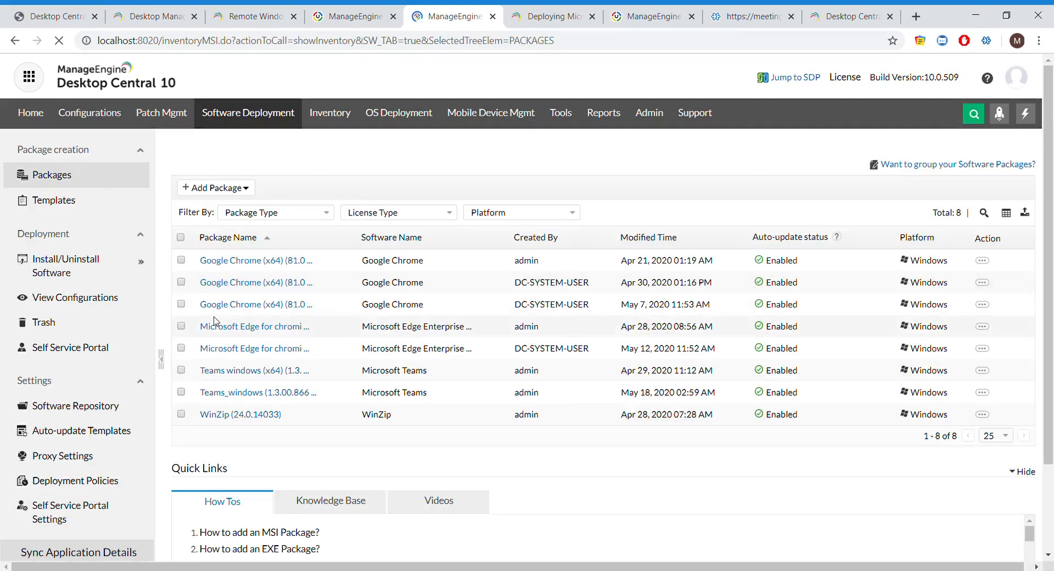
scroll(214, 321, "down", 2)
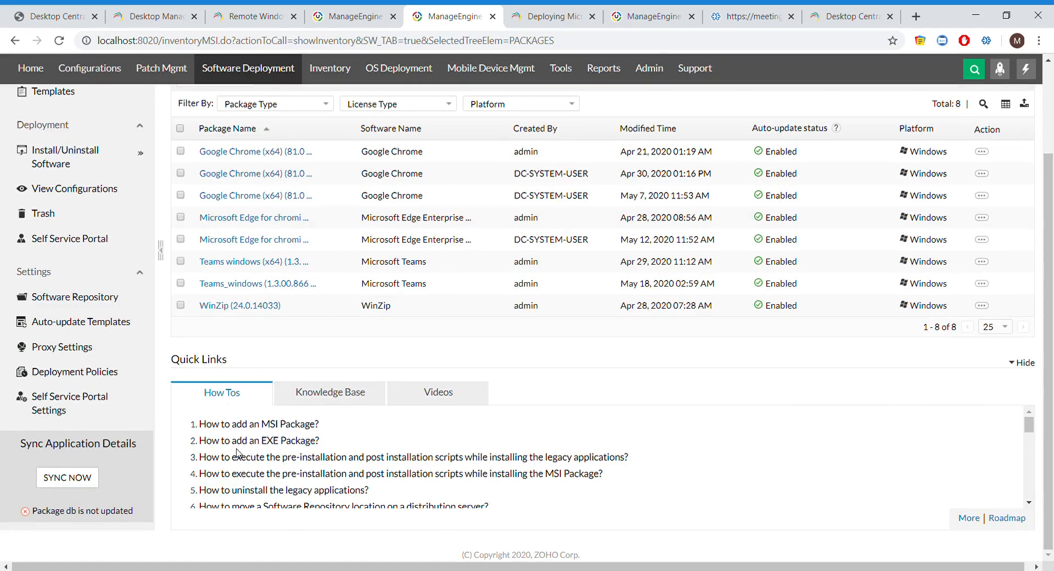
scroll(237, 453, "down", 1)
scroll(237, 453, "up", 1)
left_click(447, 402)
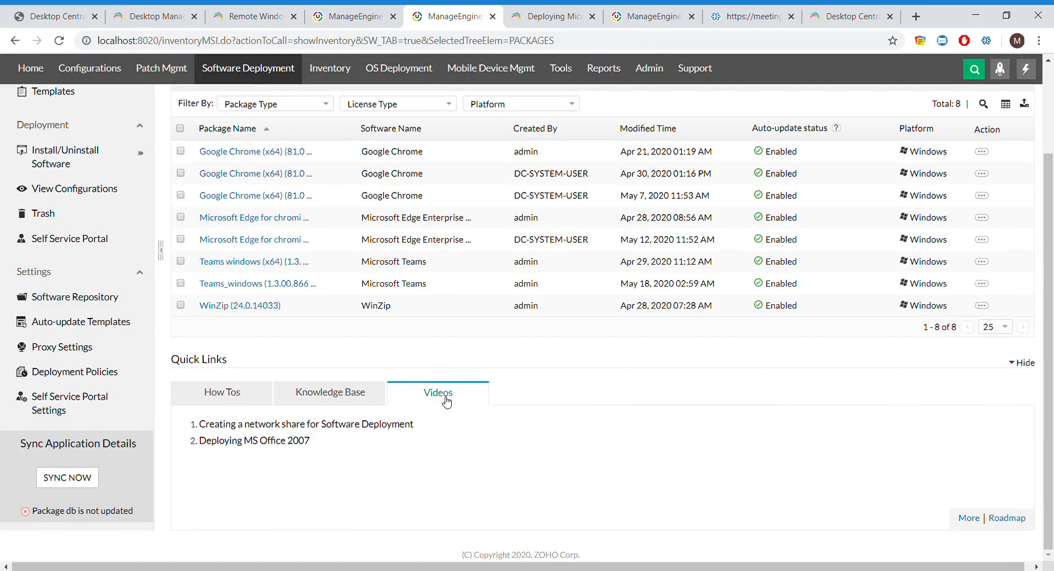
left_click(341, 392)
left_click(257, 395)
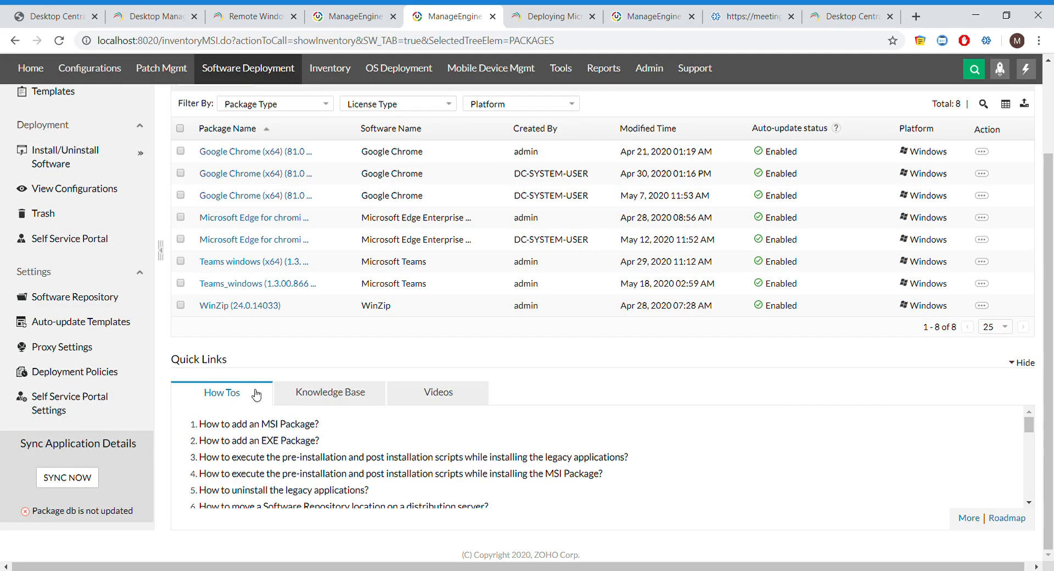
scroll(257, 395, "up", 2)
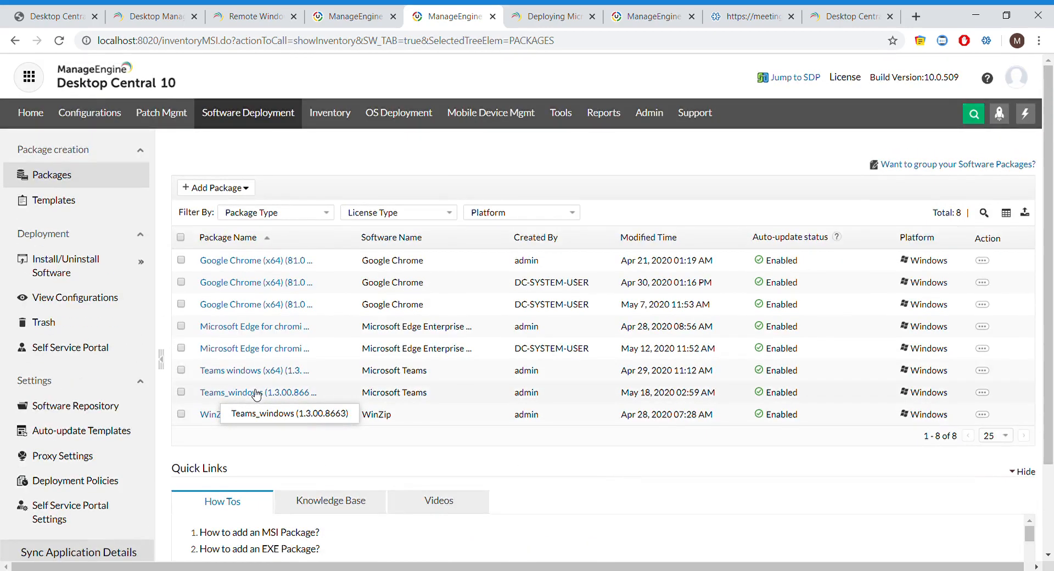
Show the package list's search fields, open the page about grouping software packages, and return to the list
left_click(986, 215)
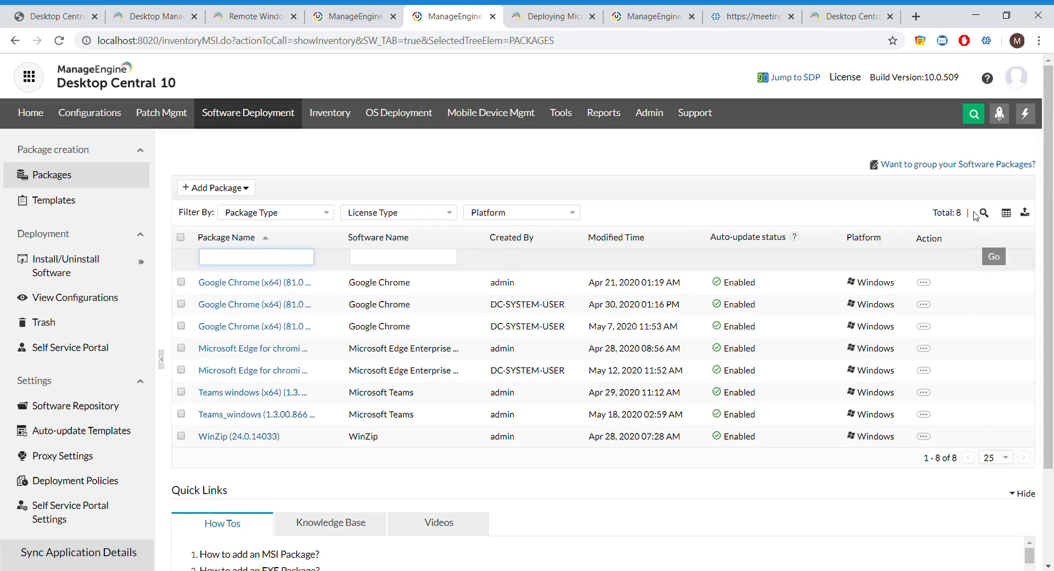
left_click(912, 165)
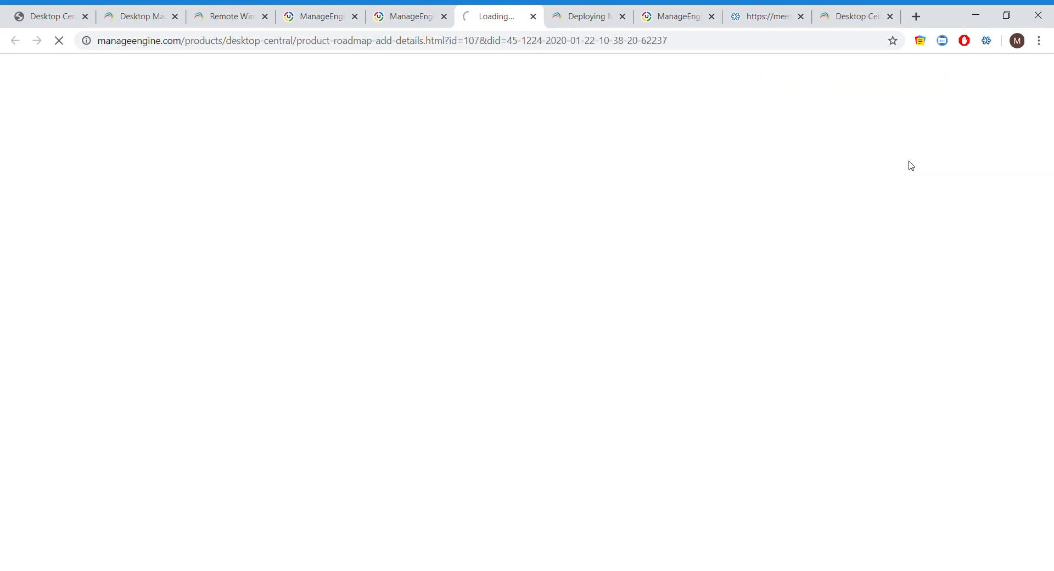
left_click(434, 11)
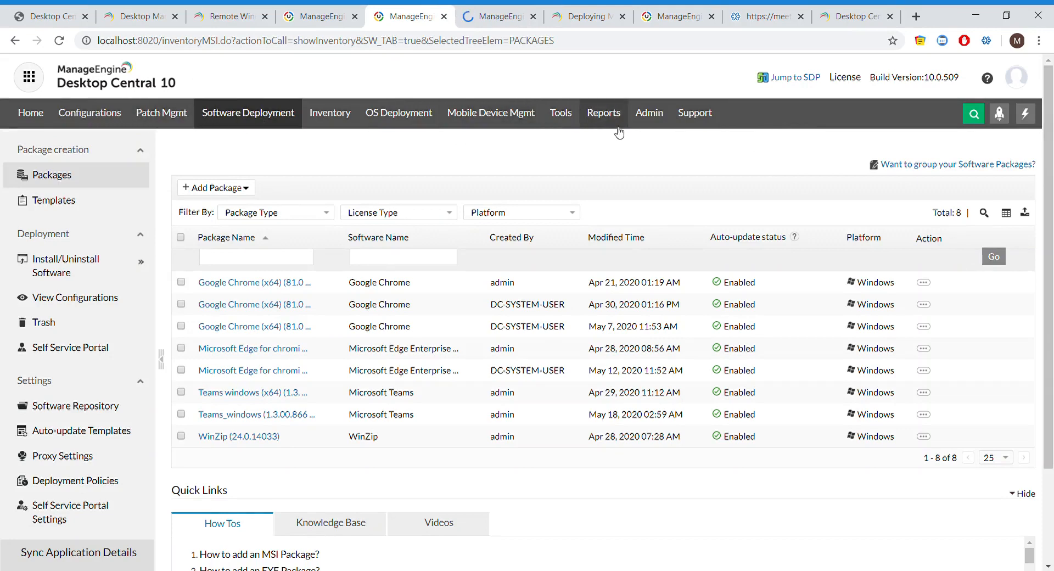
Open the Admin page and search the features and articles for "secure gateway server"
left_click(669, 128)
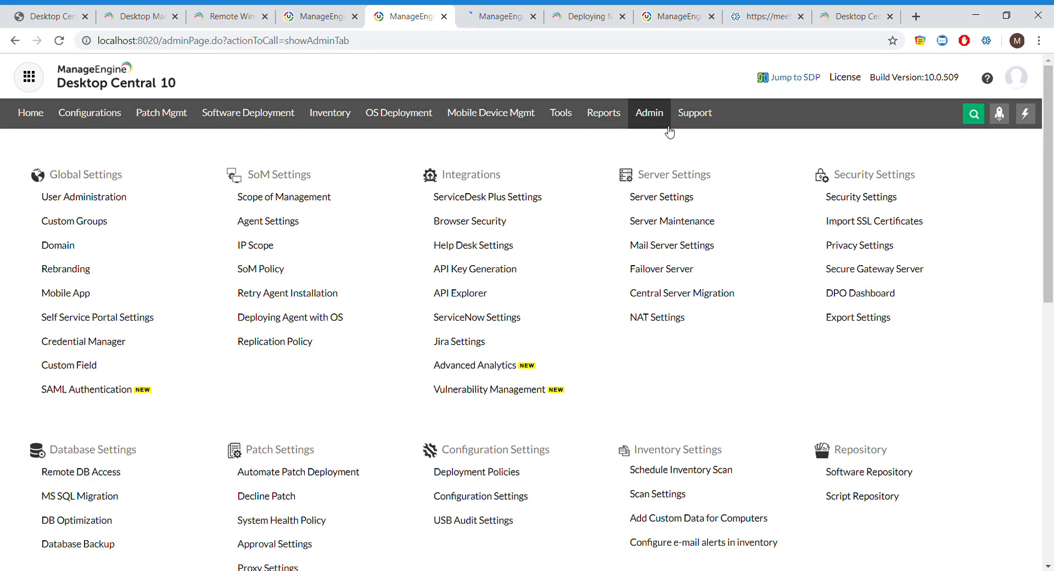
left_click(977, 122)
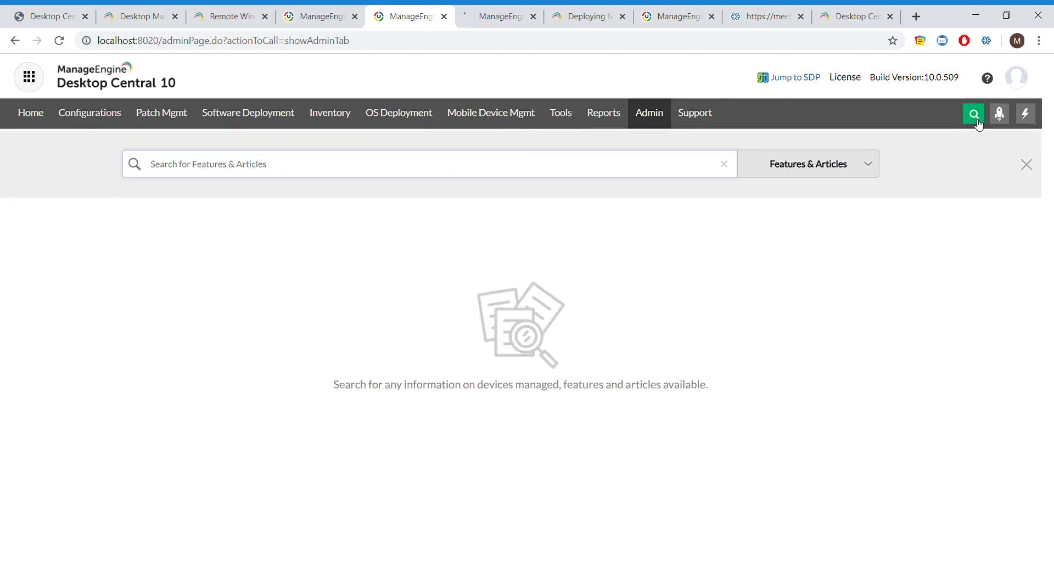
type("secur")
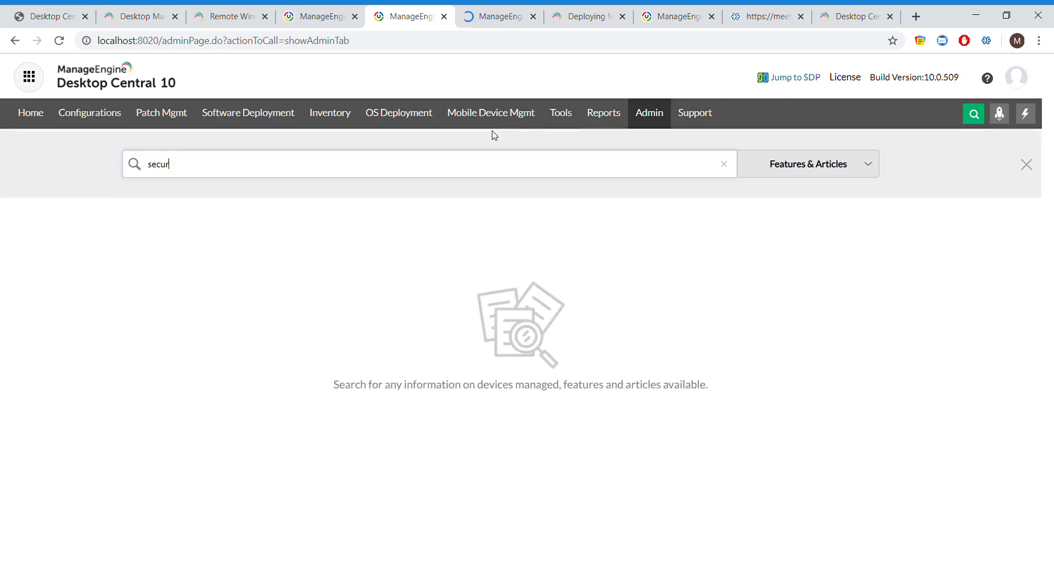
type("e gateway server")
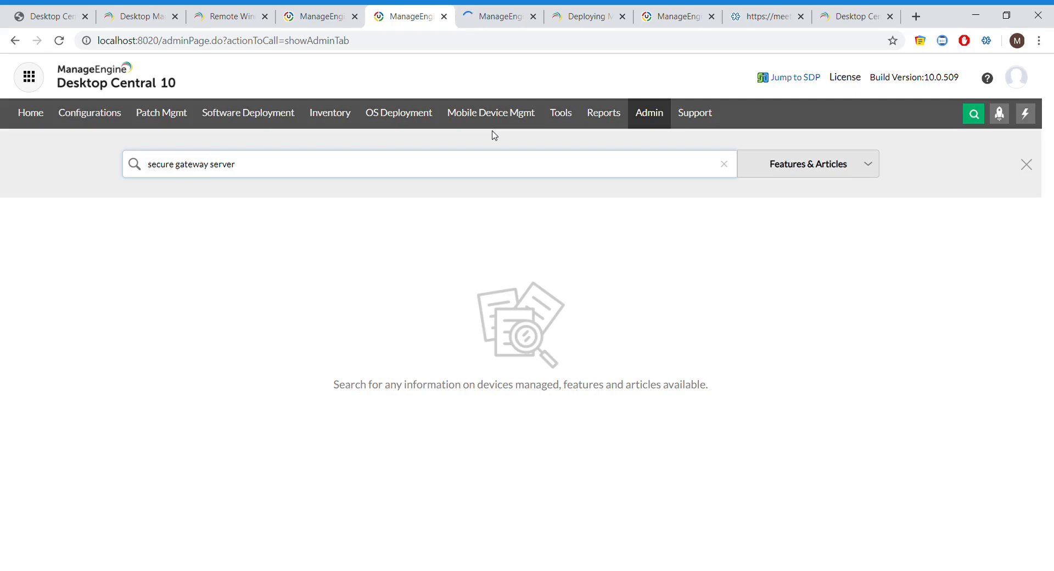
key("Return")
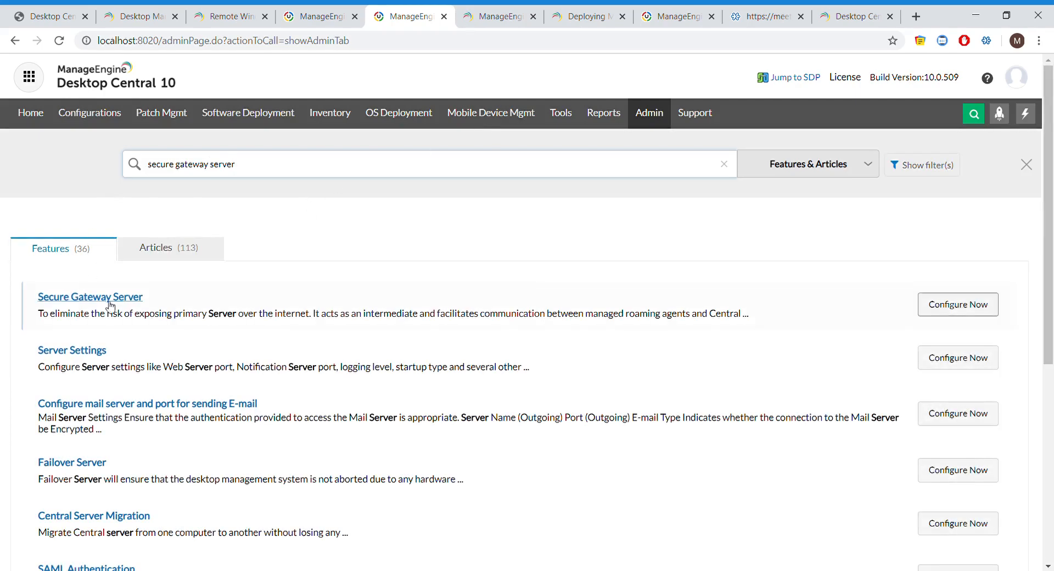
Check the matching articles, return to the matching features and open the Secure Gateway Server page
left_click(165, 246)
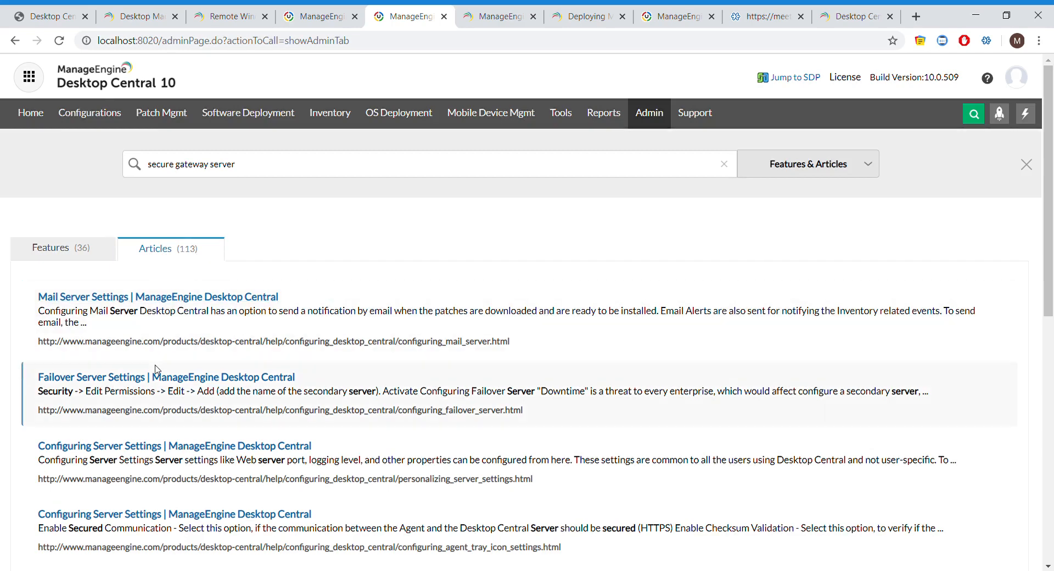
left_click(94, 254)
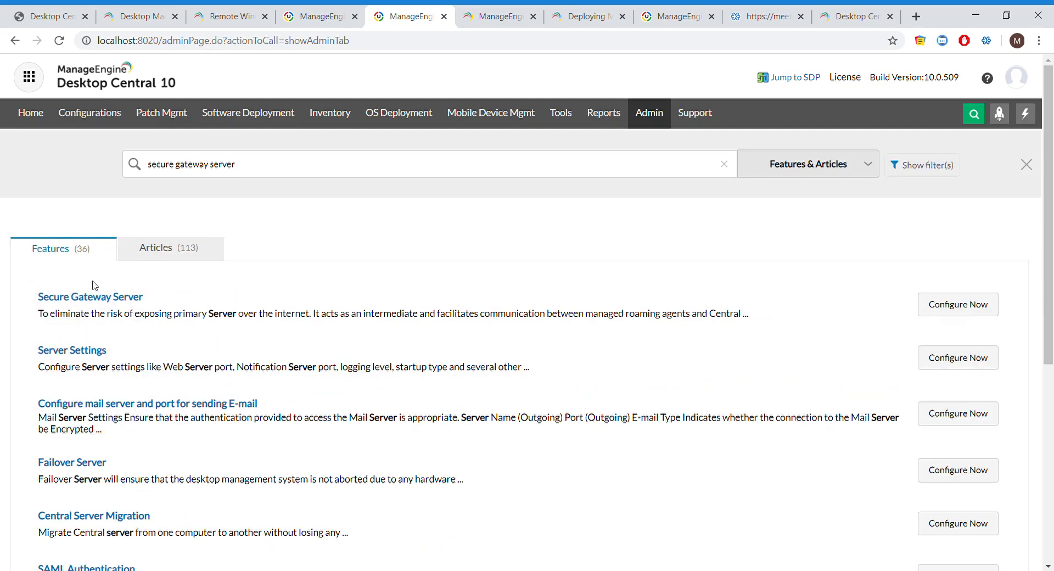
left_click(118, 299)
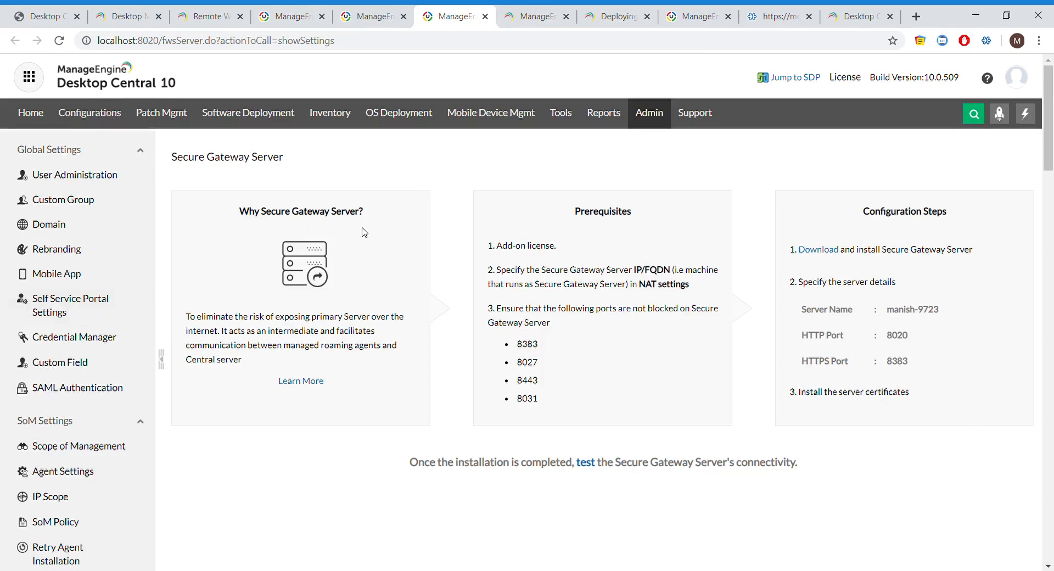
Return to the console, open Software Deployment and Inventory, and show the IT Asset Management page of Desktop Central.pdf
left_click(380, 10)
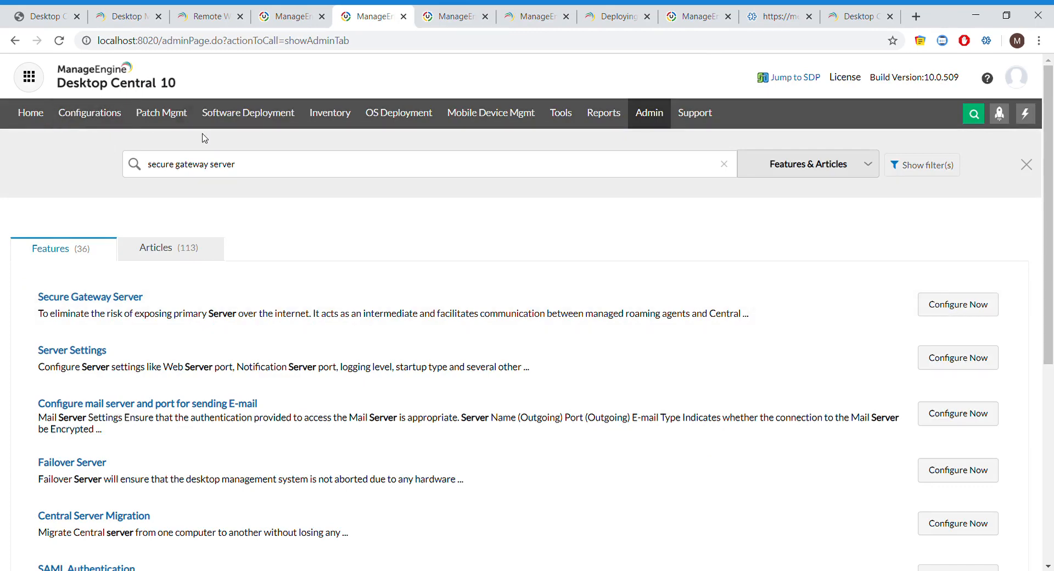
left_click(91, 122)
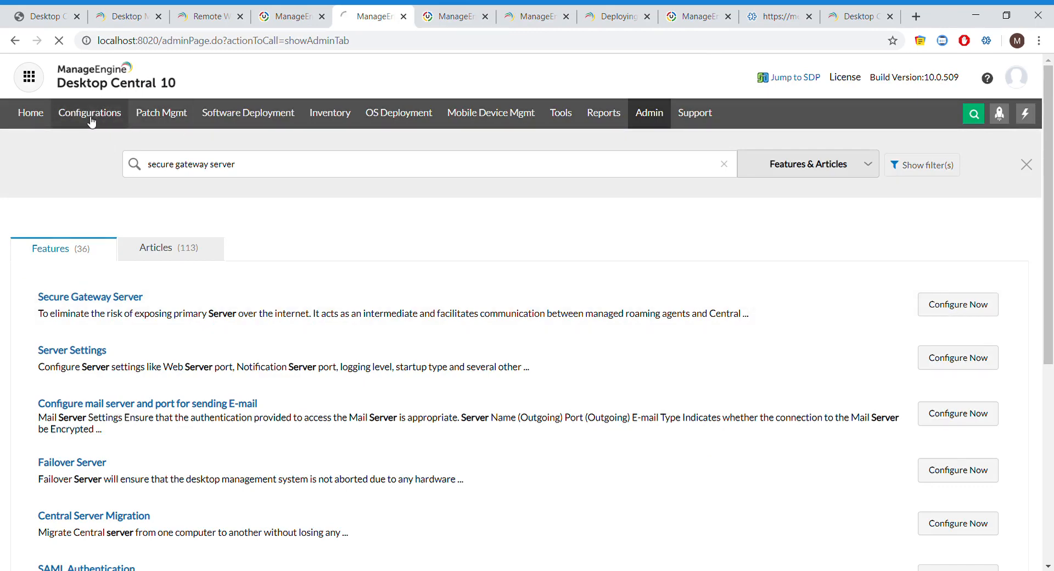
left_click(240, 114)
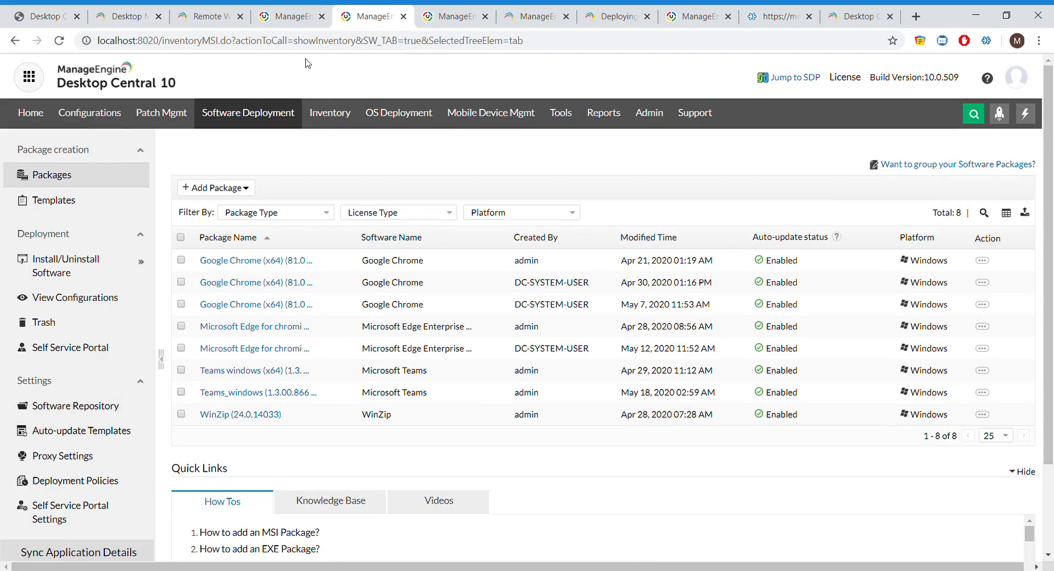
left_click(324, 112)
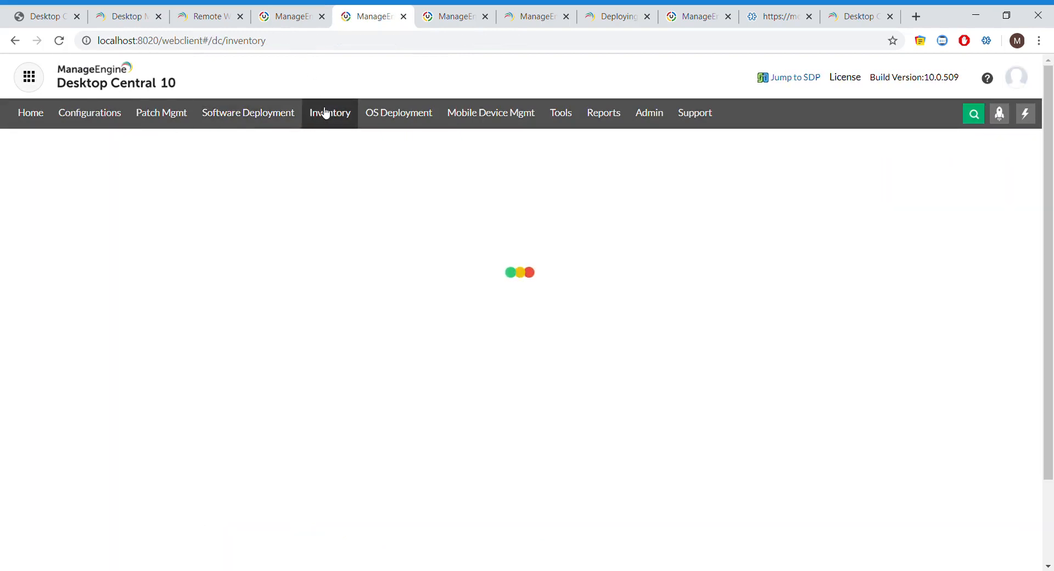
left_click(46, 14)
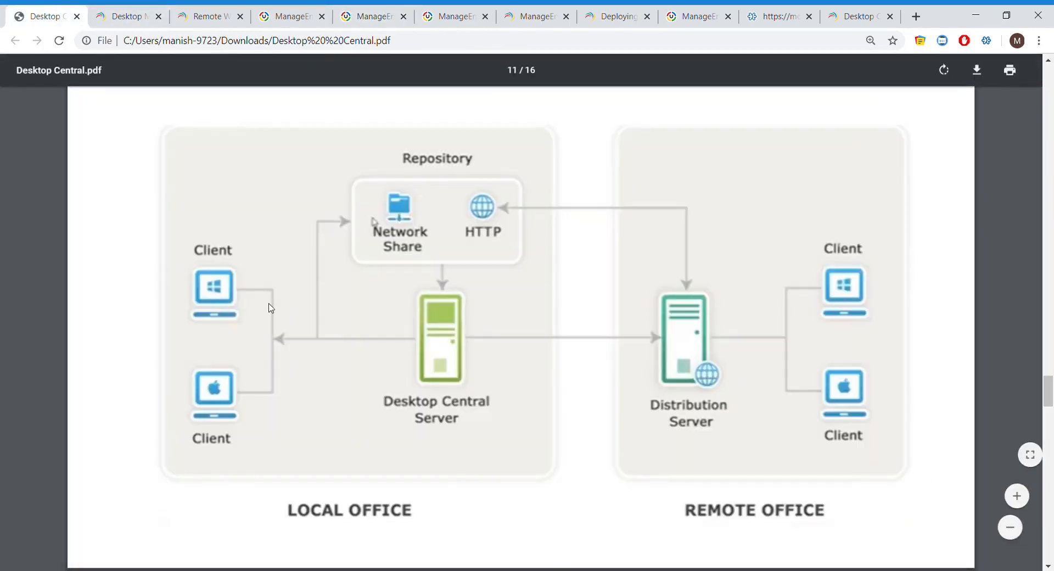
scroll(271, 306, "down", 5)
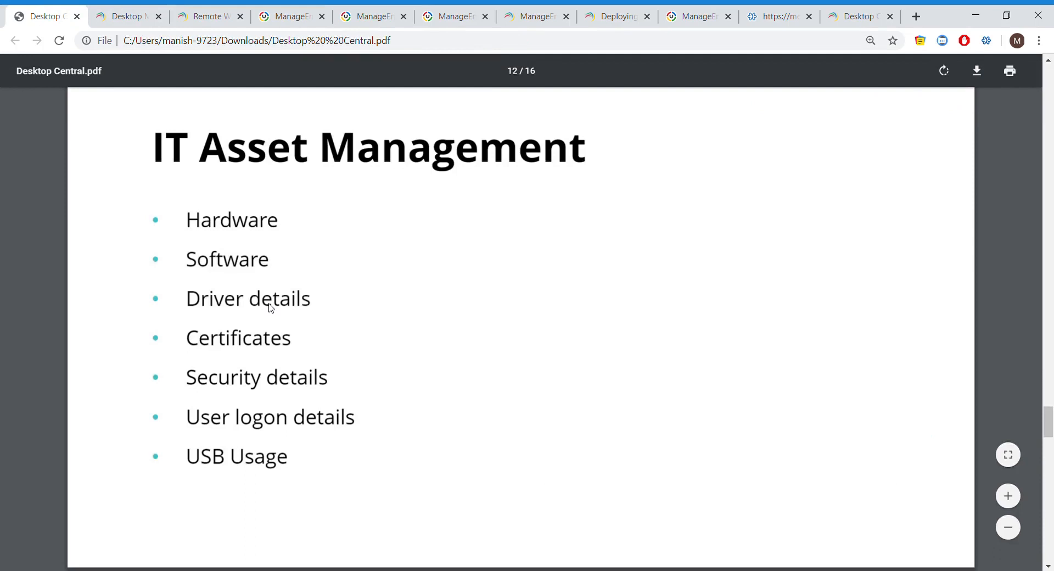
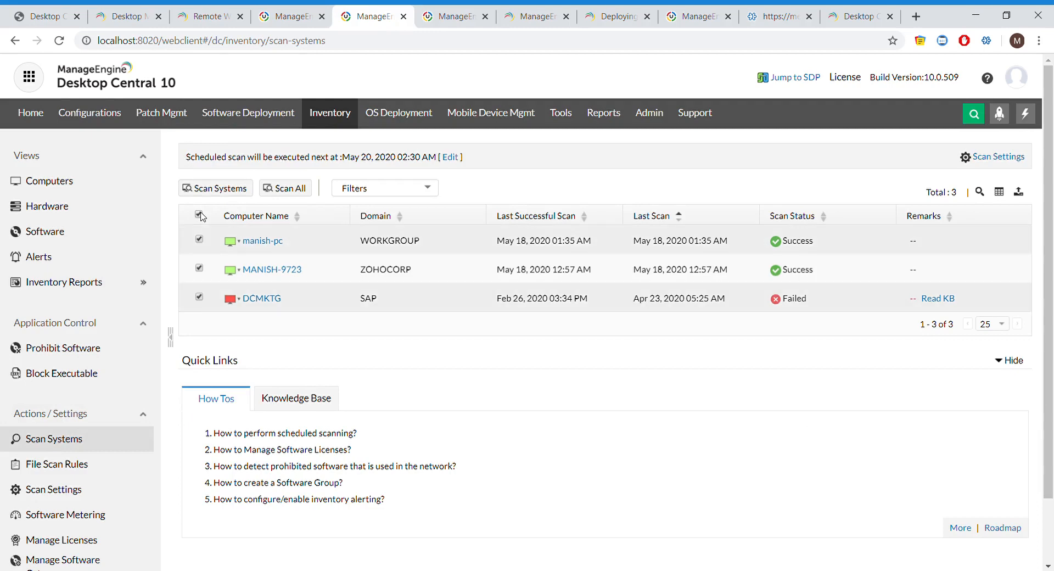
Deselect all computers in the scan list, view which components the Scan Settings include, and return to Scan Systems
left_click(200, 215)
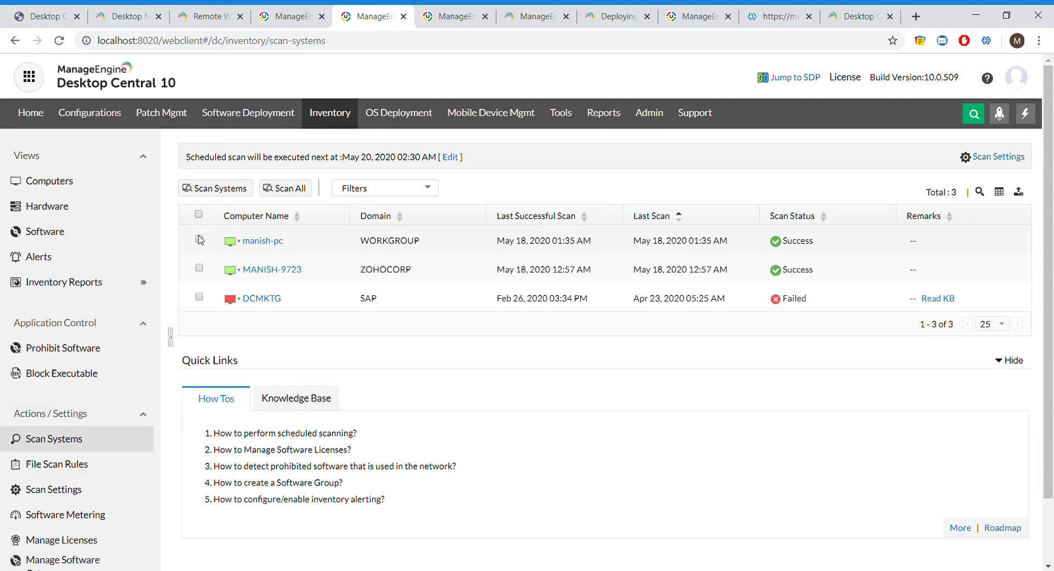
scroll(71, 439, "down", 2)
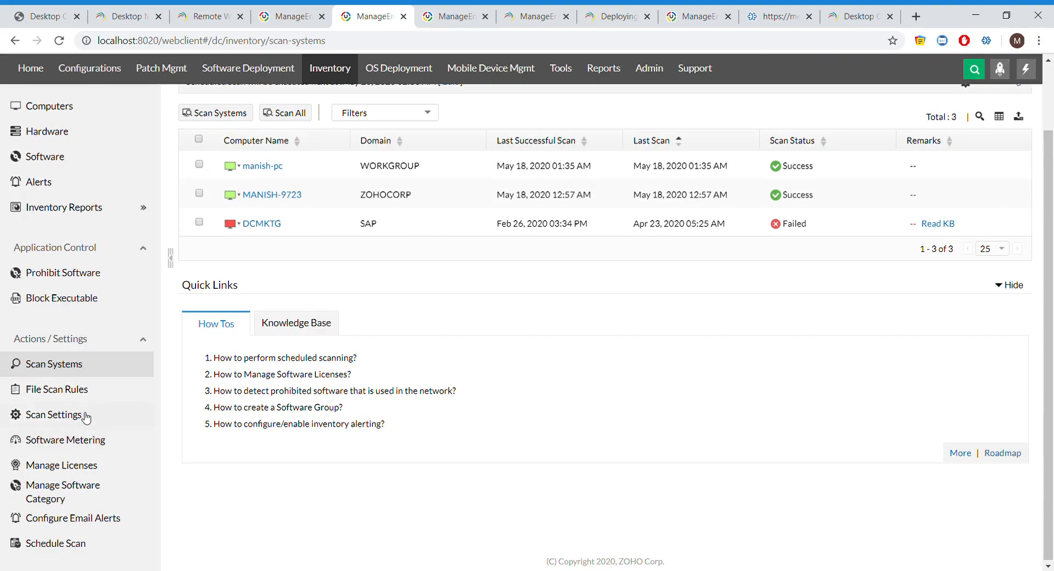
left_click(85, 416)
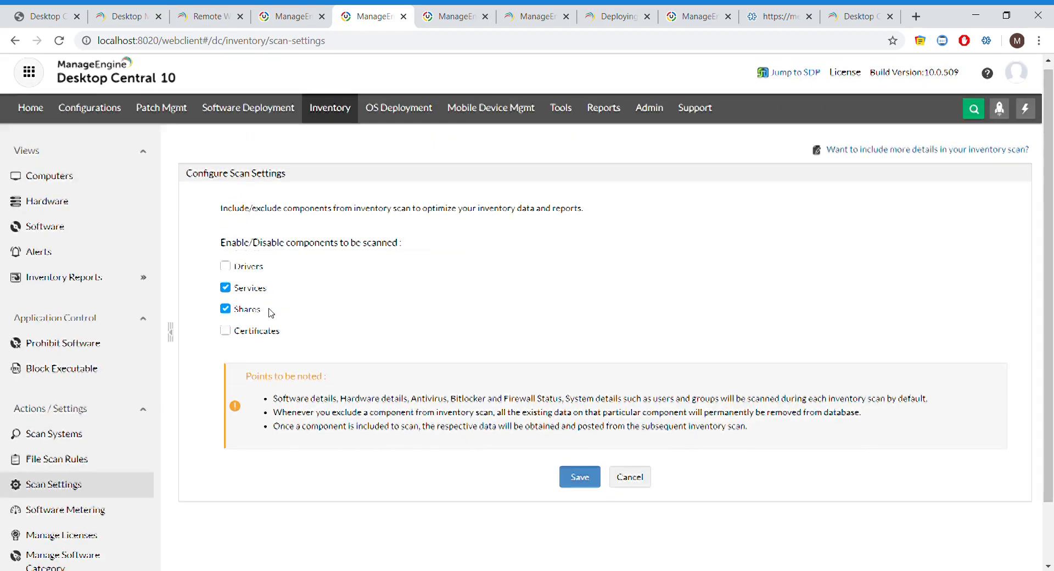
scroll(271, 311, "up", 2)
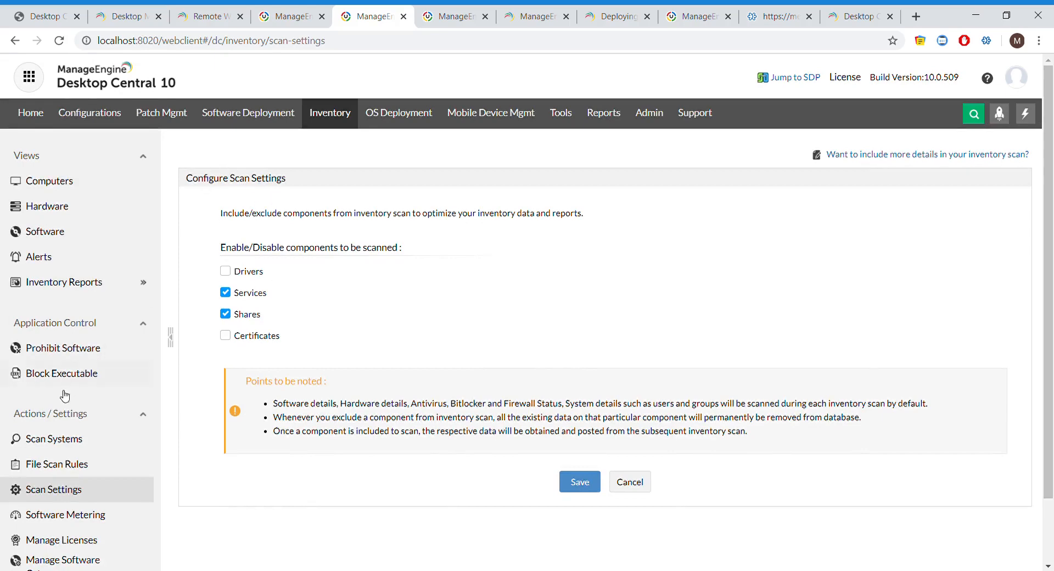
left_click(27, 438)
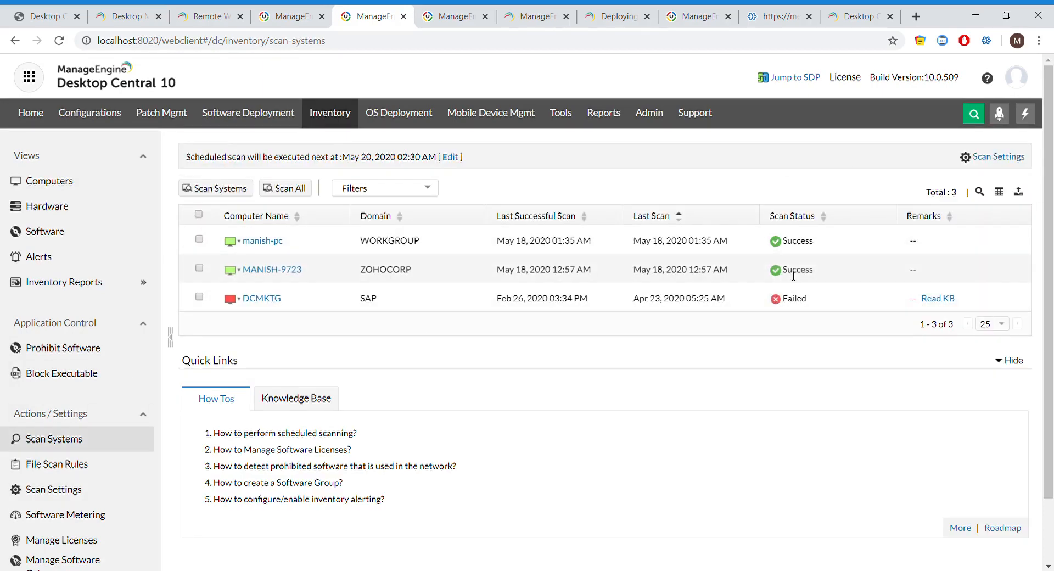
left_click(789, 236)
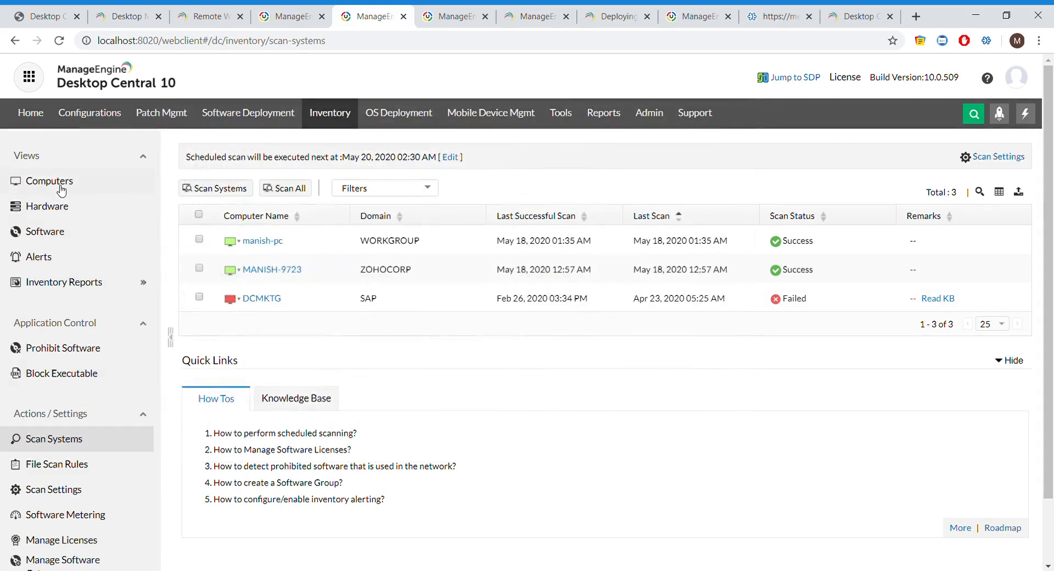
Open the inventory details of the ZOHOCORP computer and examine its asset, disk usage, OS and hardware summaries
left_click(61, 190)
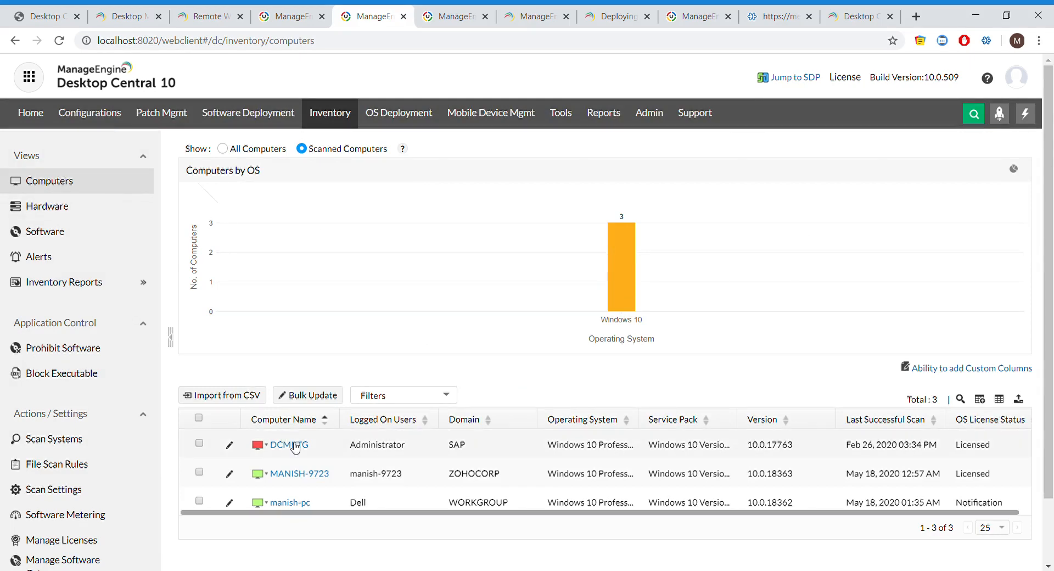
left_click(295, 474)
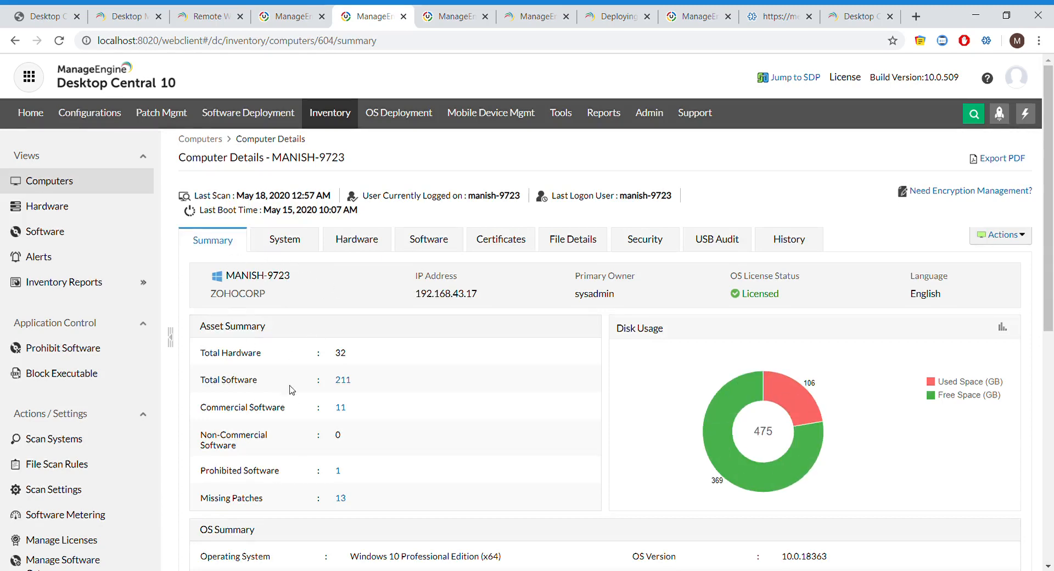
scroll(332, 419, "down", 3)
scroll(354, 438, "up", 3)
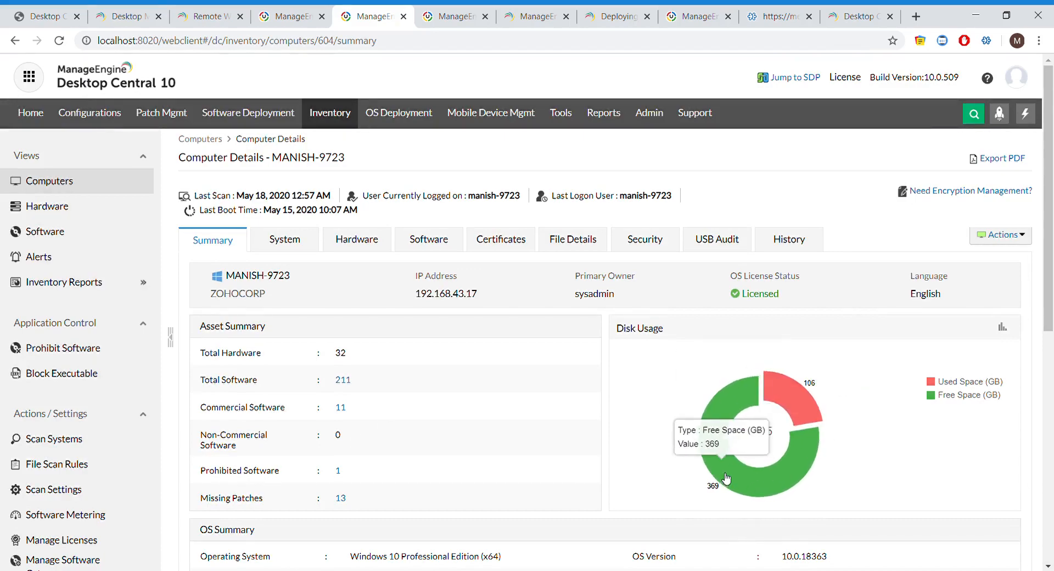
scroll(723, 477, "down", 6)
scroll(724, 477, "up", 3)
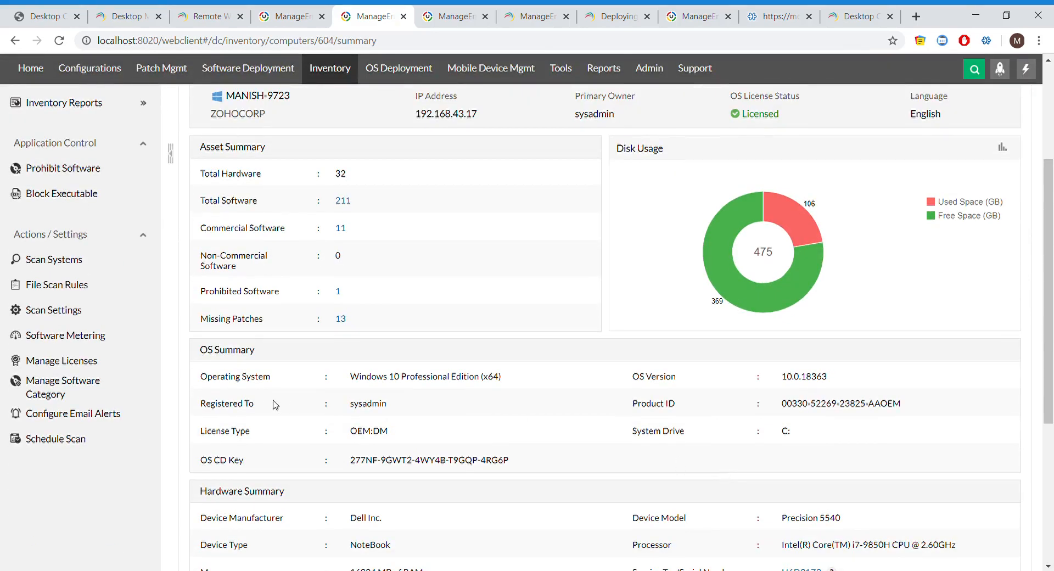
scroll(350, 490, "down", 5)
scroll(349, 492, "up", 9)
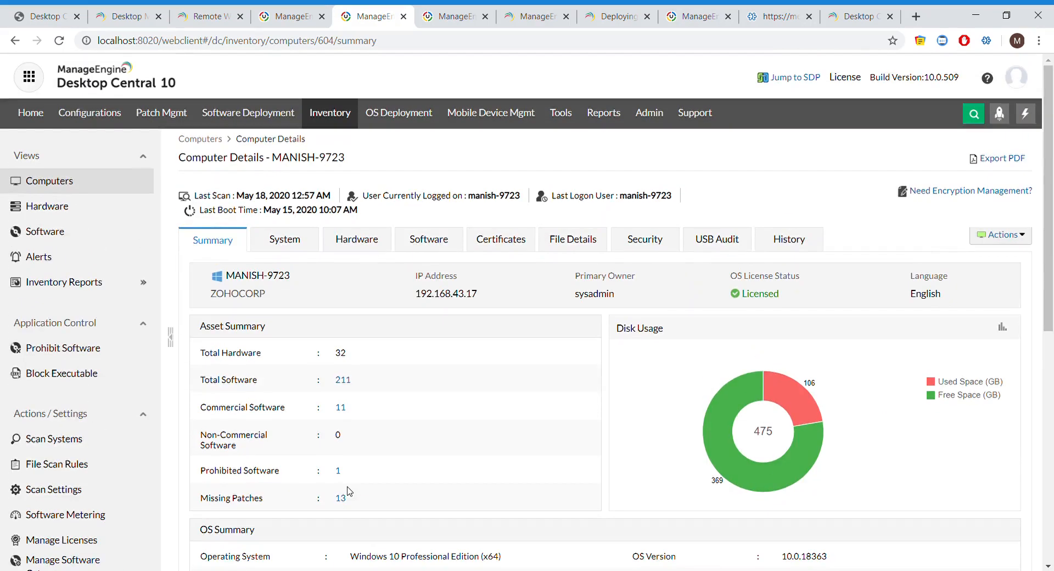
Look through the computer's system, hardware, software, certificate, file, security, USB audit and history details, and return to its summary
left_click(292, 241)
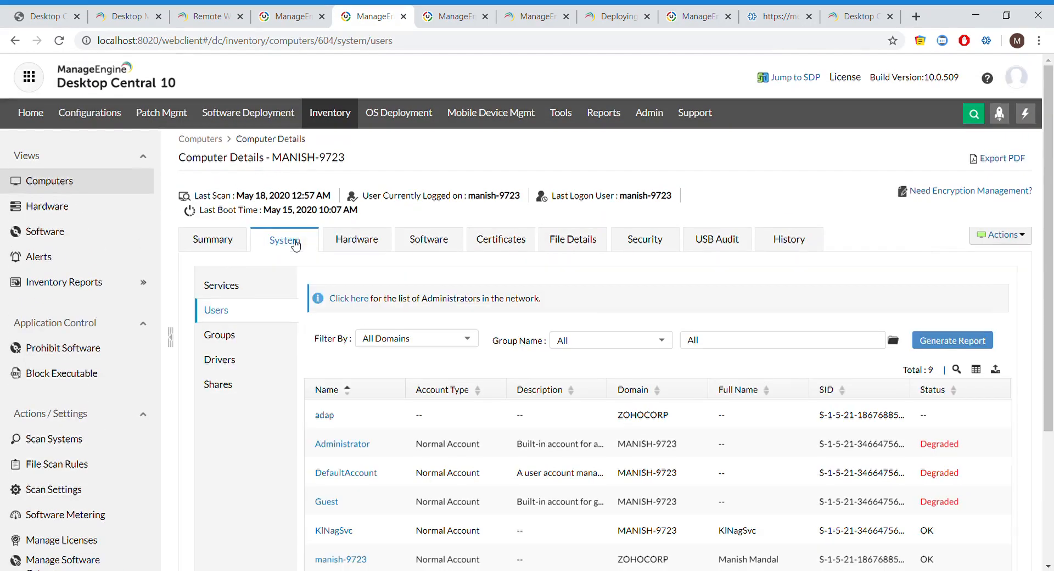
left_click(373, 238)
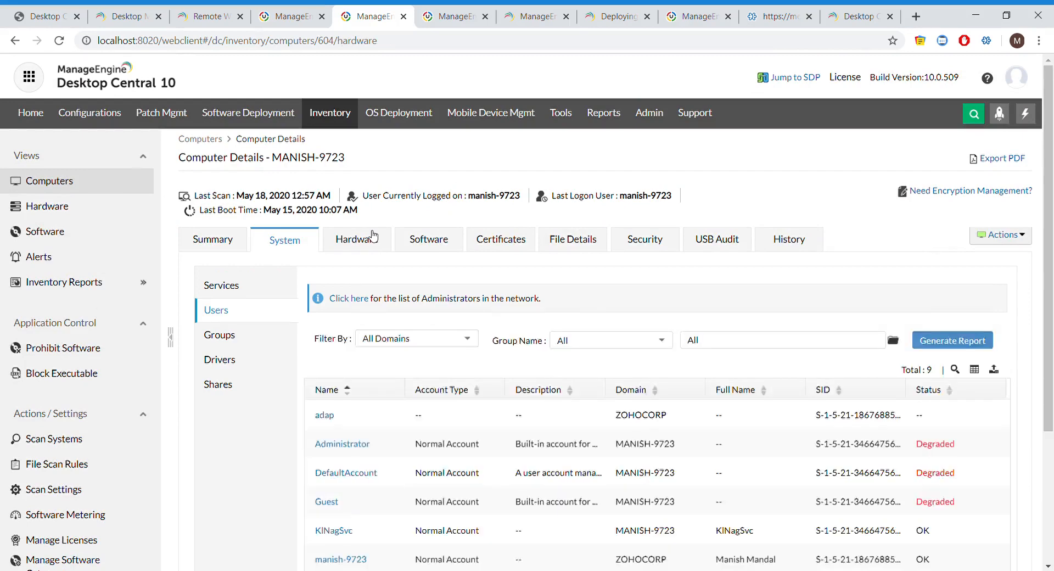
left_click(425, 239)
left_click(501, 241)
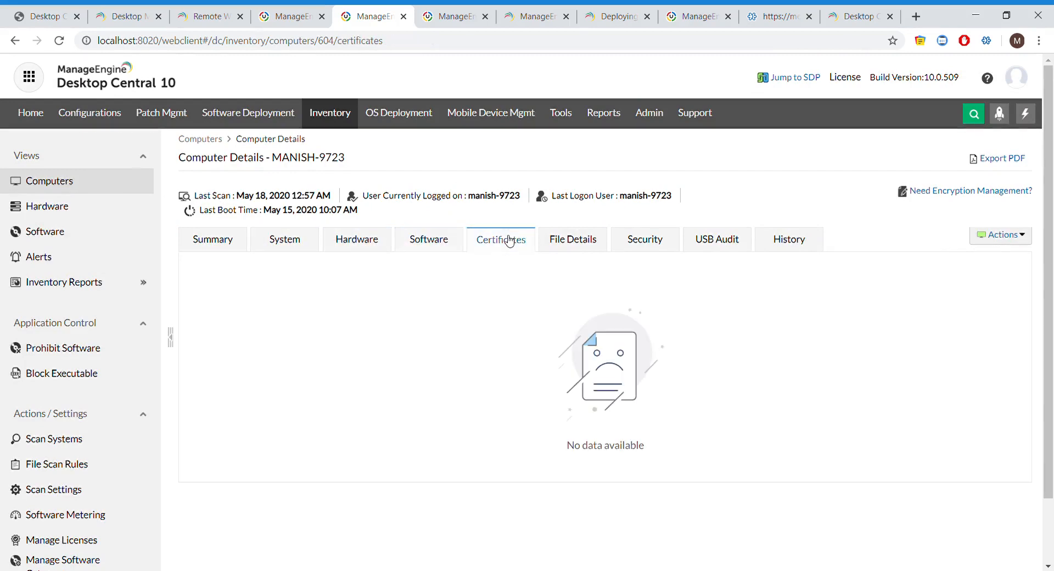
left_click(579, 251)
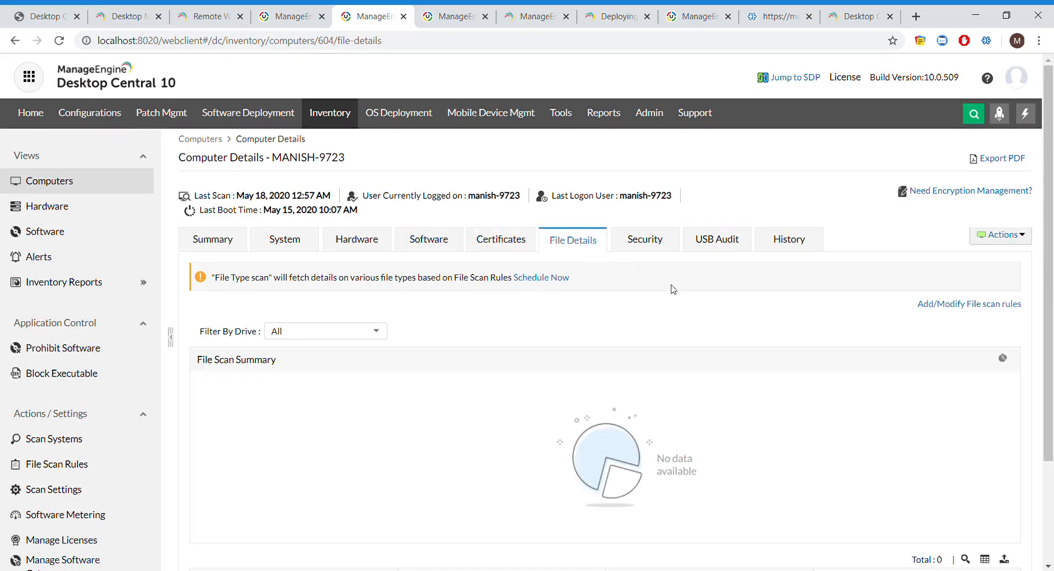
left_click(647, 247)
left_click(713, 251)
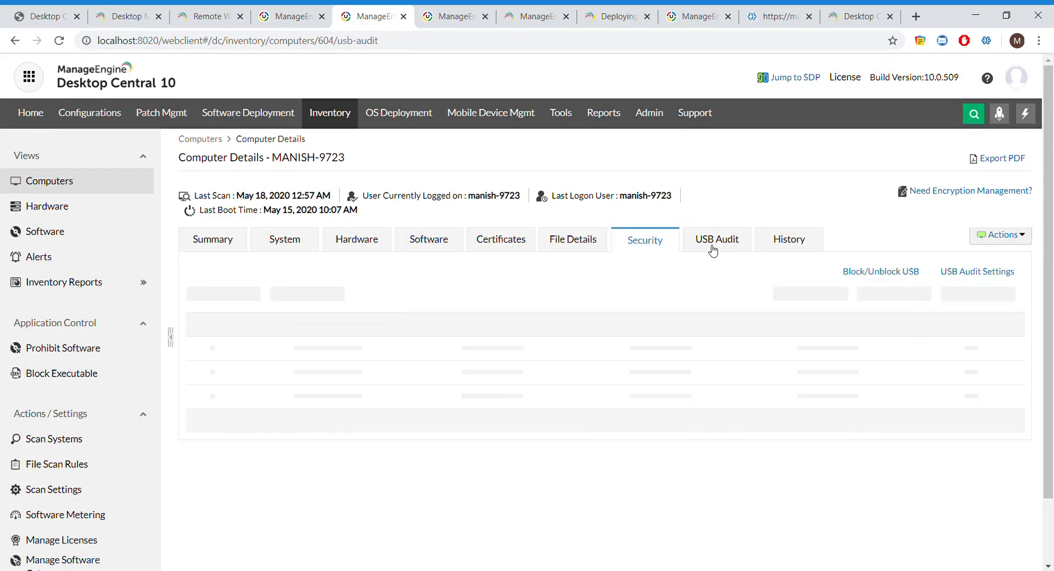
left_click(784, 242)
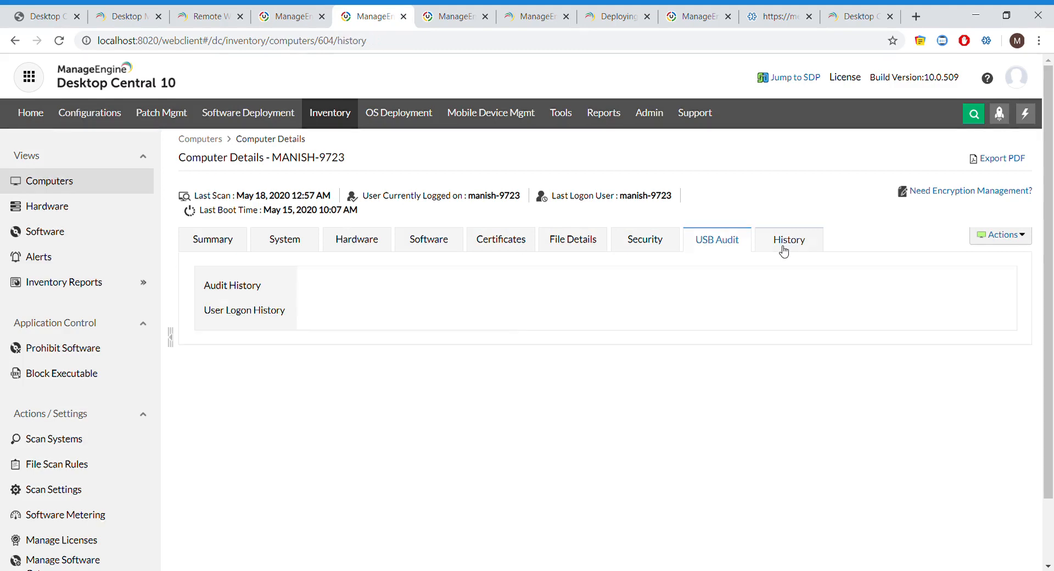
left_click(204, 247)
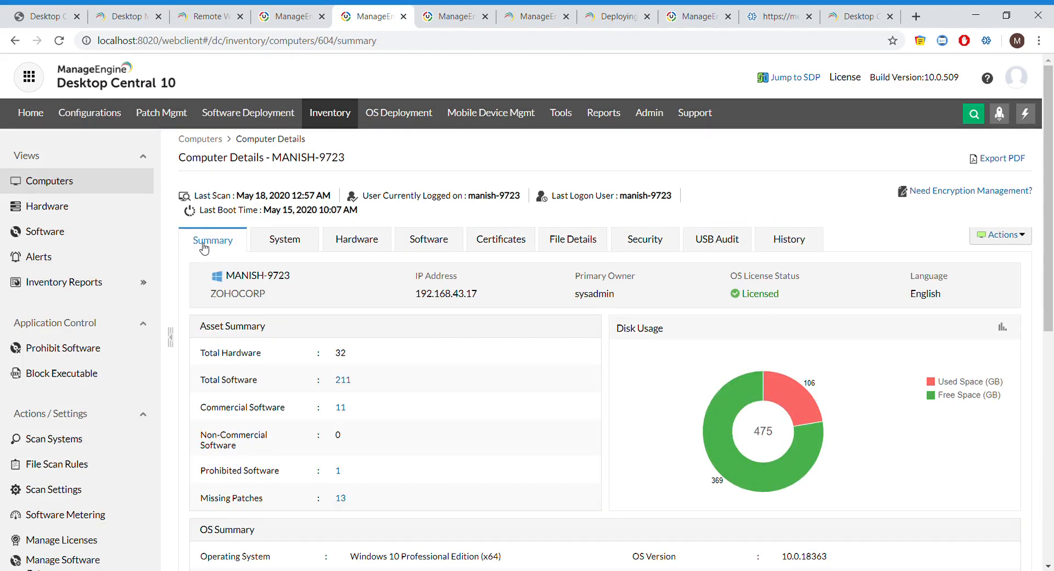
Open the hardware inventory and filter the list to the Bios hardware type
left_click(49, 214)
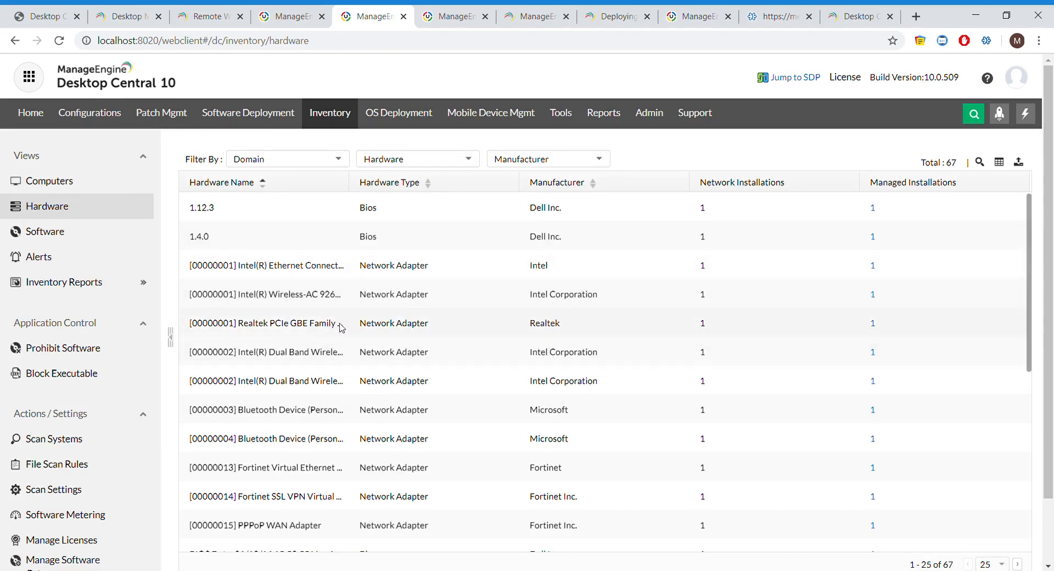
left_click(387, 160)
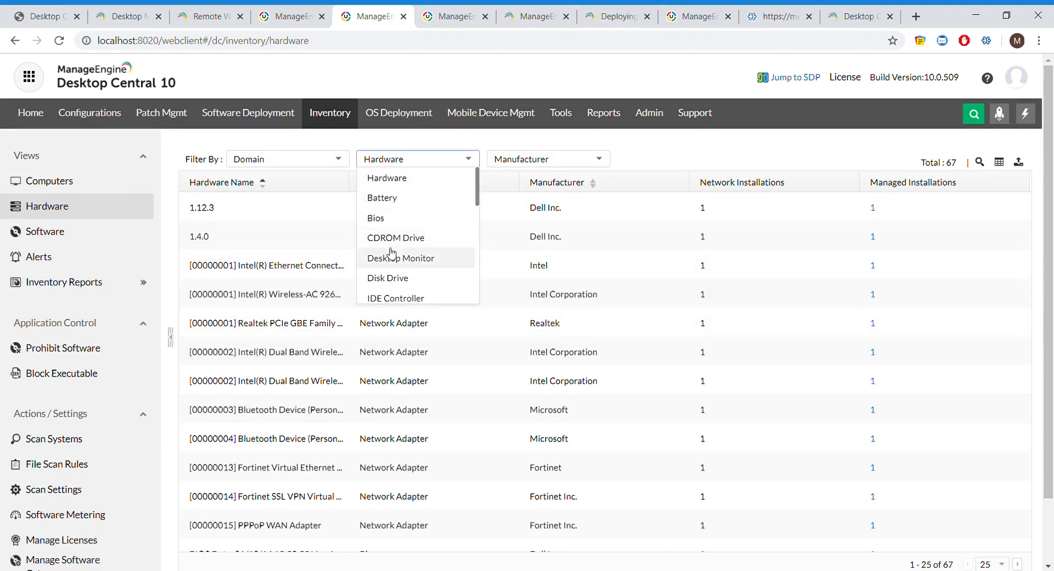
scroll(391, 253, "down", 1)
scroll(402, 196, "up", 1)
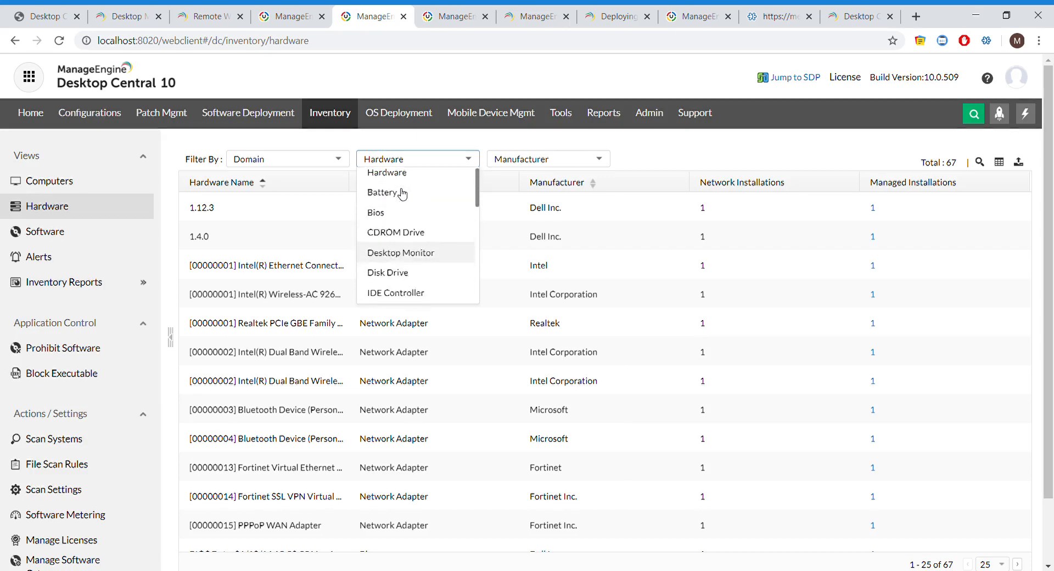
left_click(394, 217)
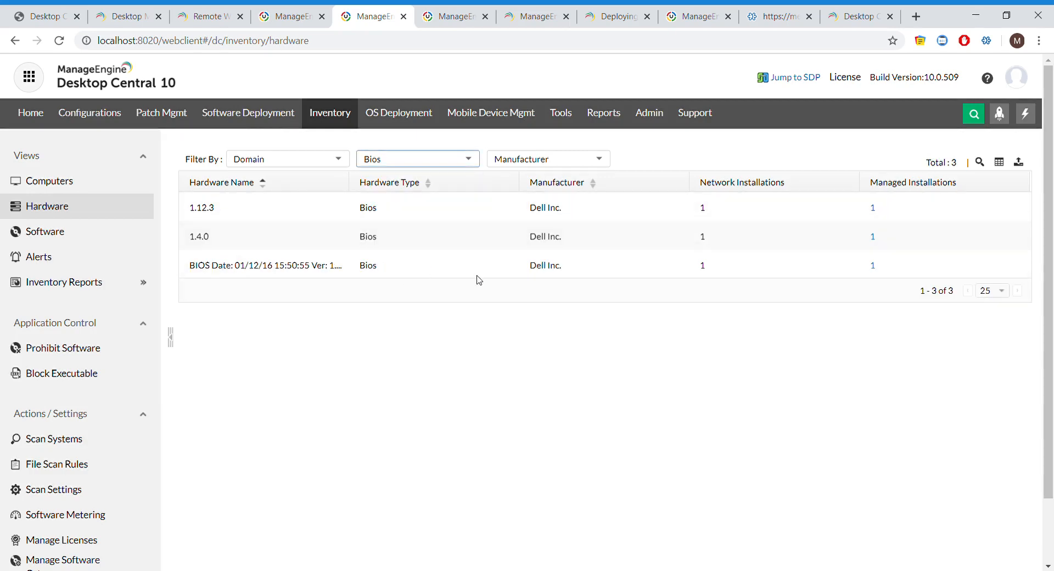
Open the software inventory and look through the listed software, versions, manufacturers and license types
left_click(39, 235)
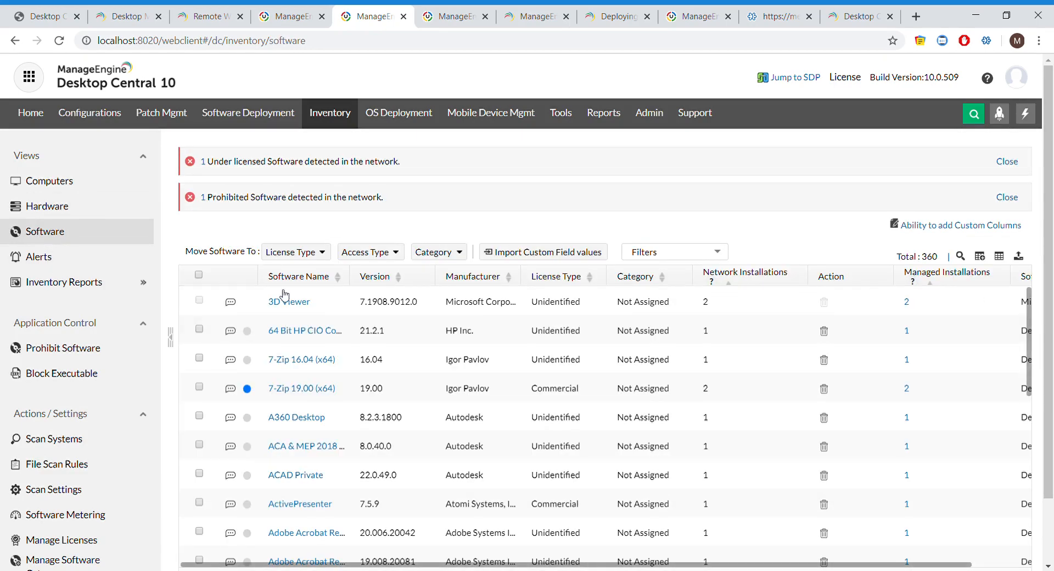
scroll(281, 406, "down", 2)
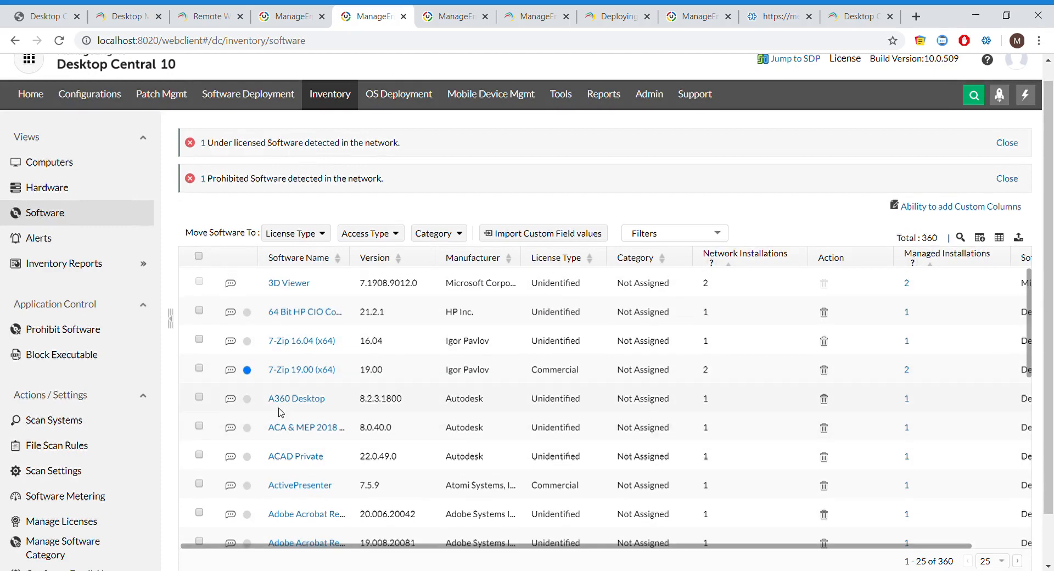
scroll(348, 419, "down", 4)
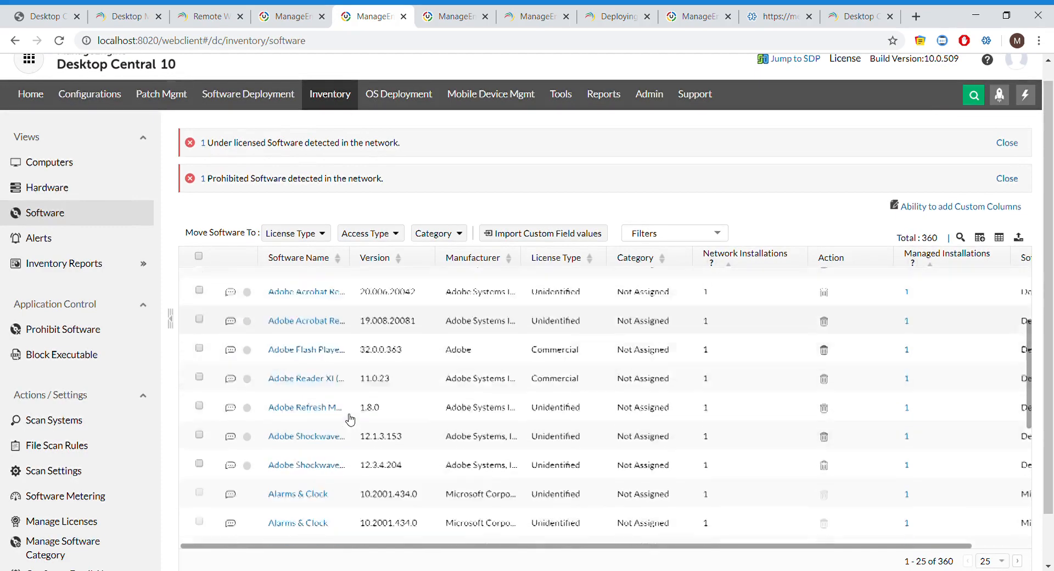
scroll(350, 420, "up", 5)
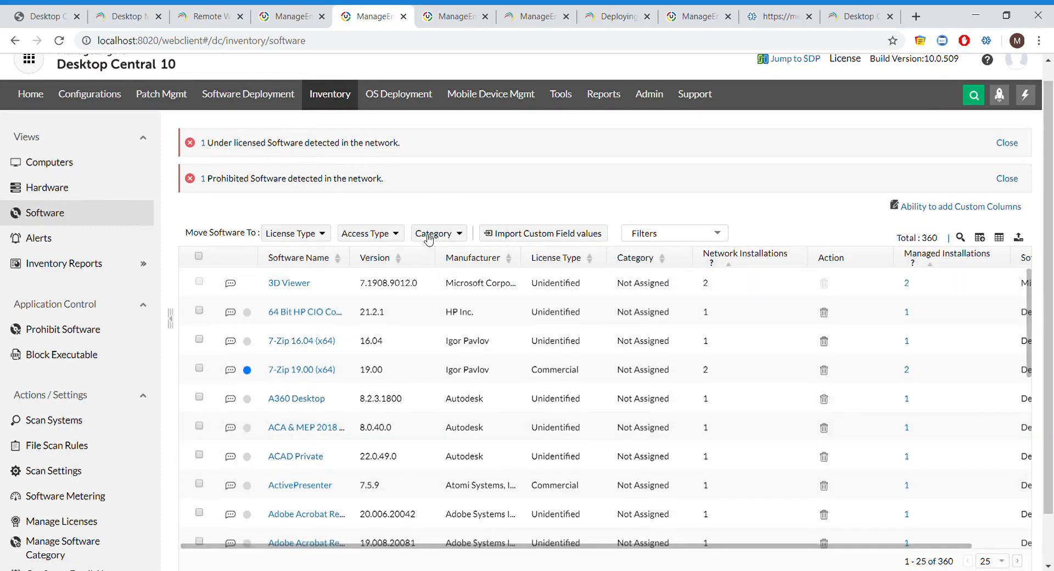
scroll(245, 404, "down", 6)
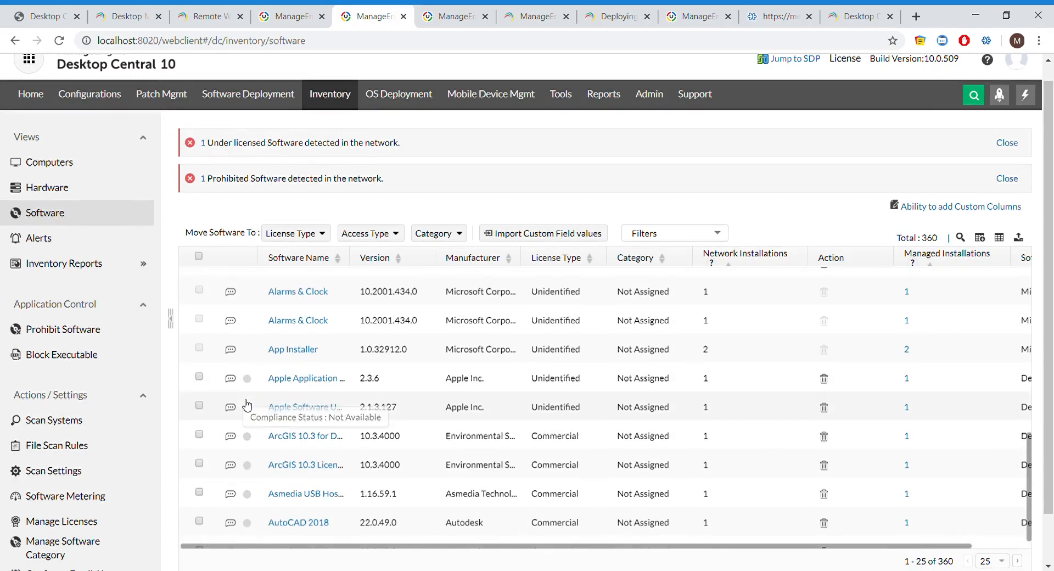
scroll(247, 405, "up", 6)
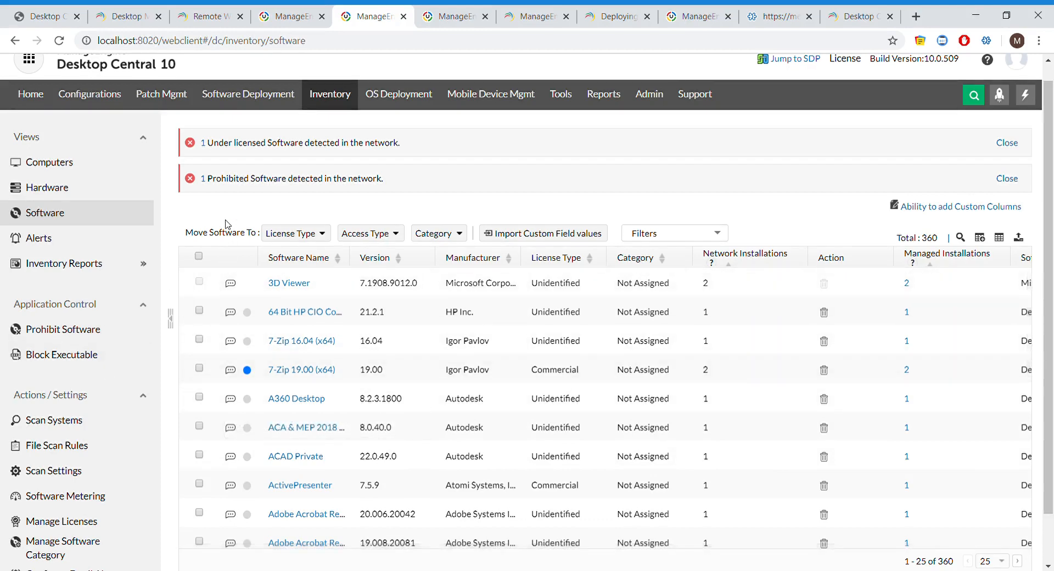
scroll(226, 223, "up", 1)
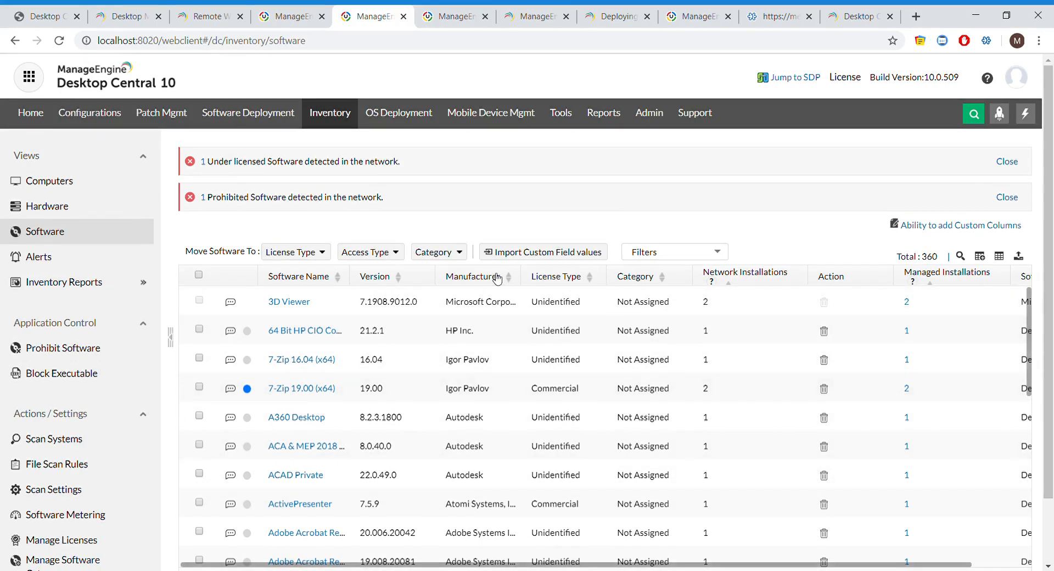
Open Manage Licenses and bring up the Camtasia 2019 license for modification
scroll(89, 419, "down", 1)
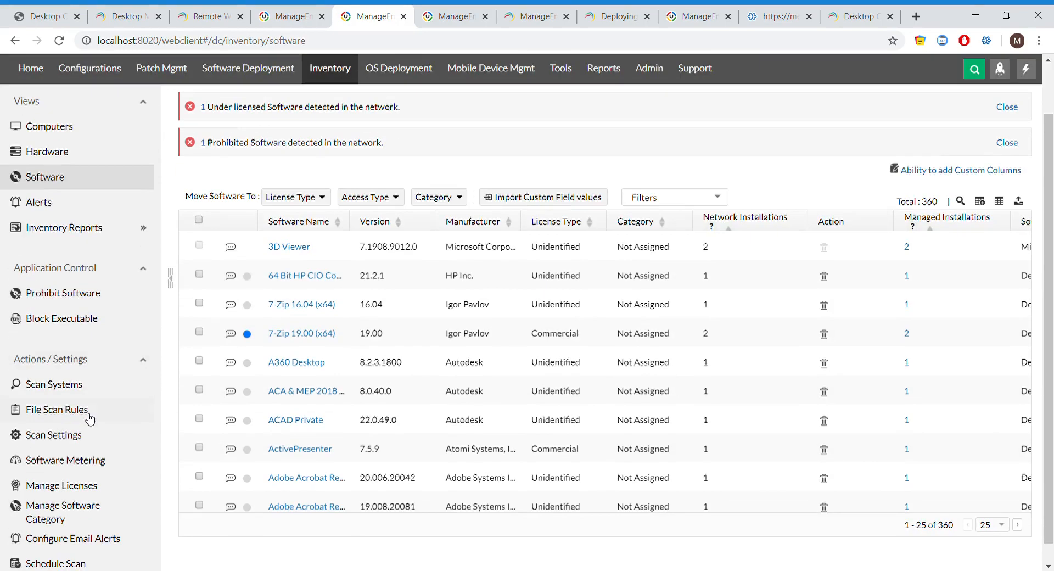
left_click(65, 487)
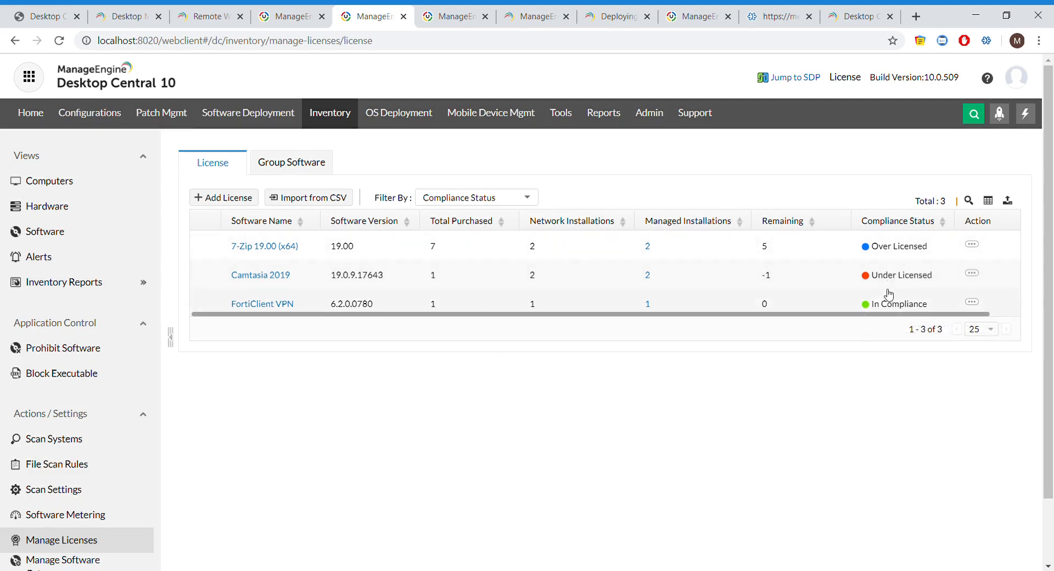
left_click(974, 273)
left_click(943, 275)
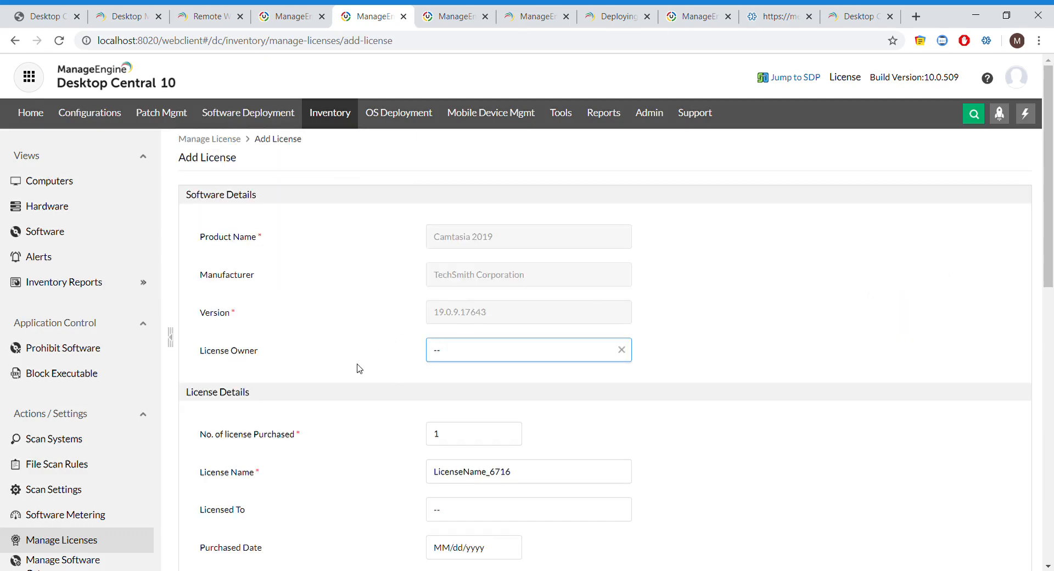
Examine the Camtasia 2019 license form's software details, license details and computer association options
scroll(358, 369, "down", 3)
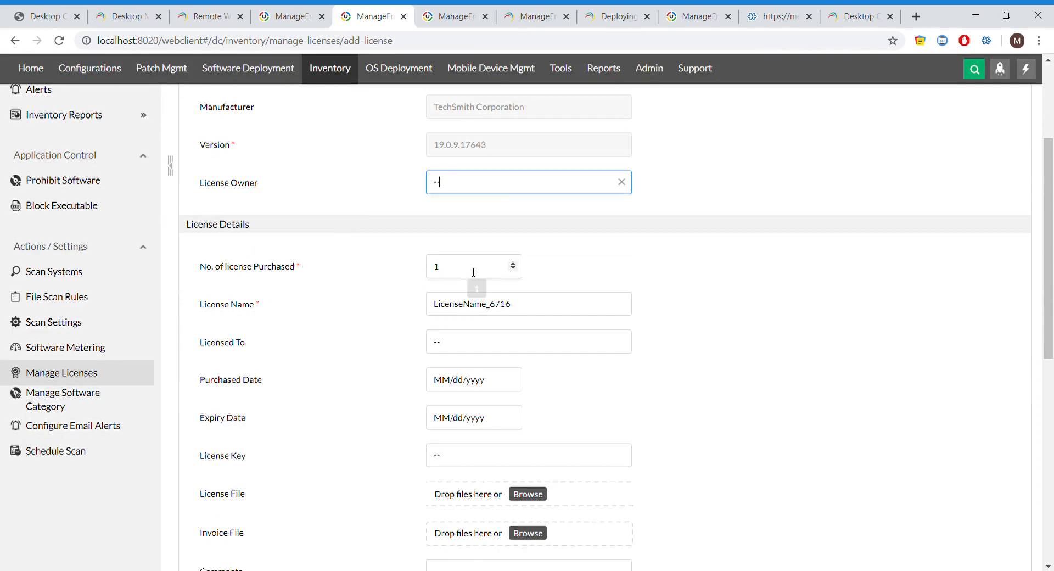
scroll(471, 278, "down", 2)
scroll(473, 272, "down", 1)
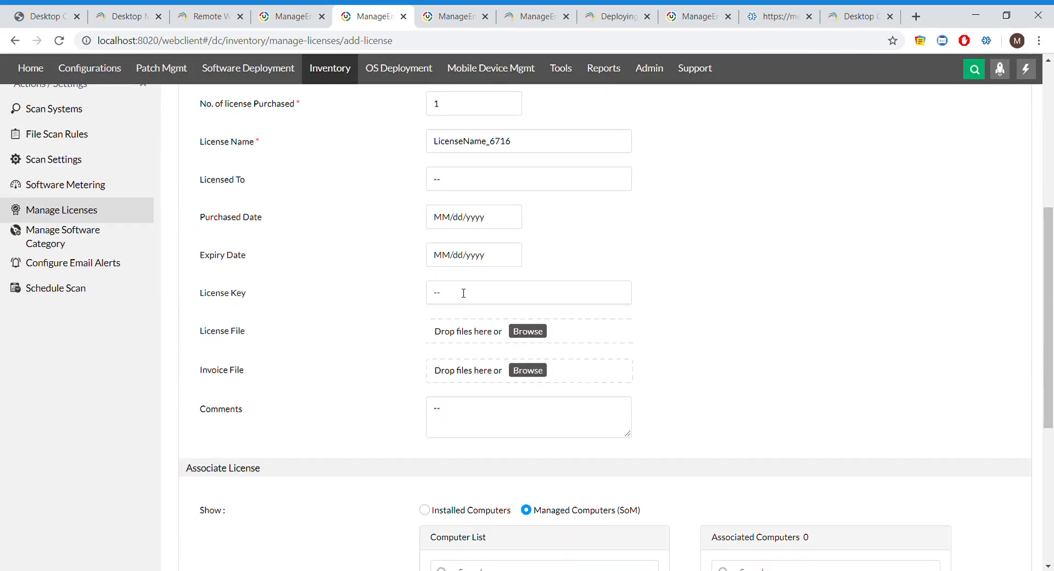
scroll(464, 293, "down", 5)
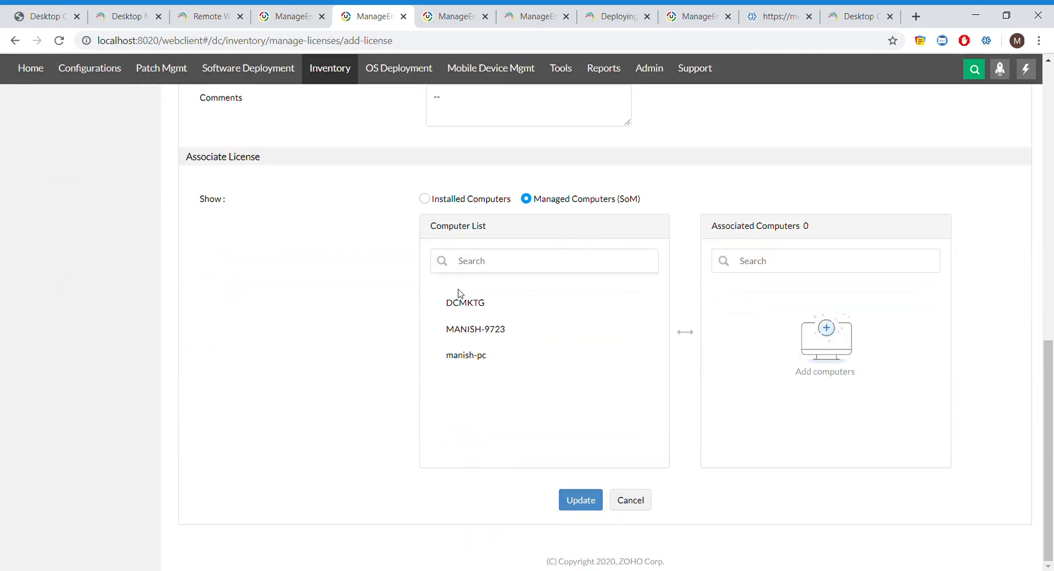
scroll(460, 294, "up", 3)
scroll(522, 294, "up", 2)
scroll(459, 295, "down", 4)
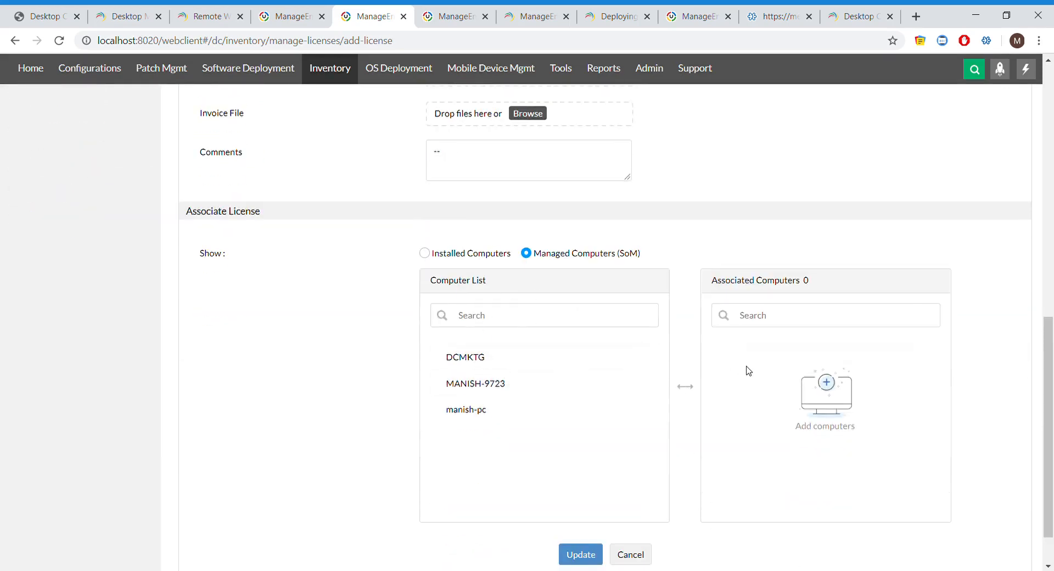
scroll(408, 308, "up", 10)
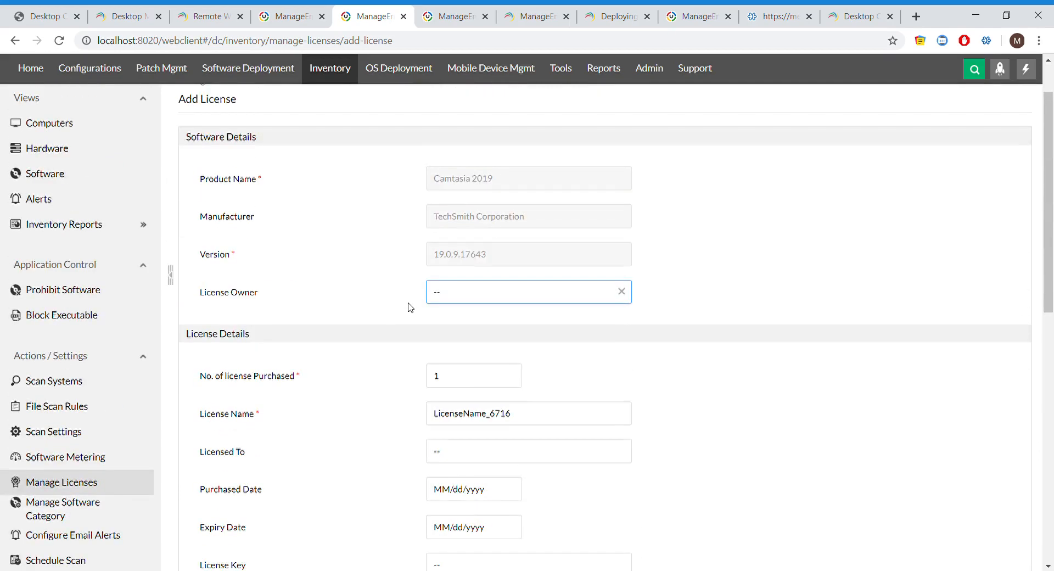
scroll(408, 308, "down", 1)
scroll(408, 307, "up", 1)
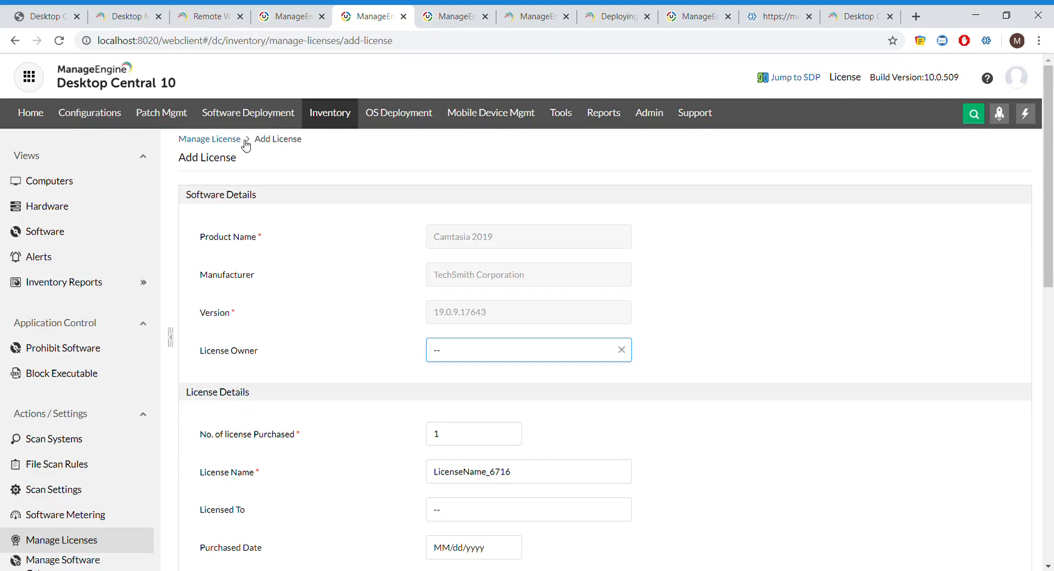
Return to the Inventory overview and examine its computer audit, software, compliance and warranty summaries
left_click(351, 123)
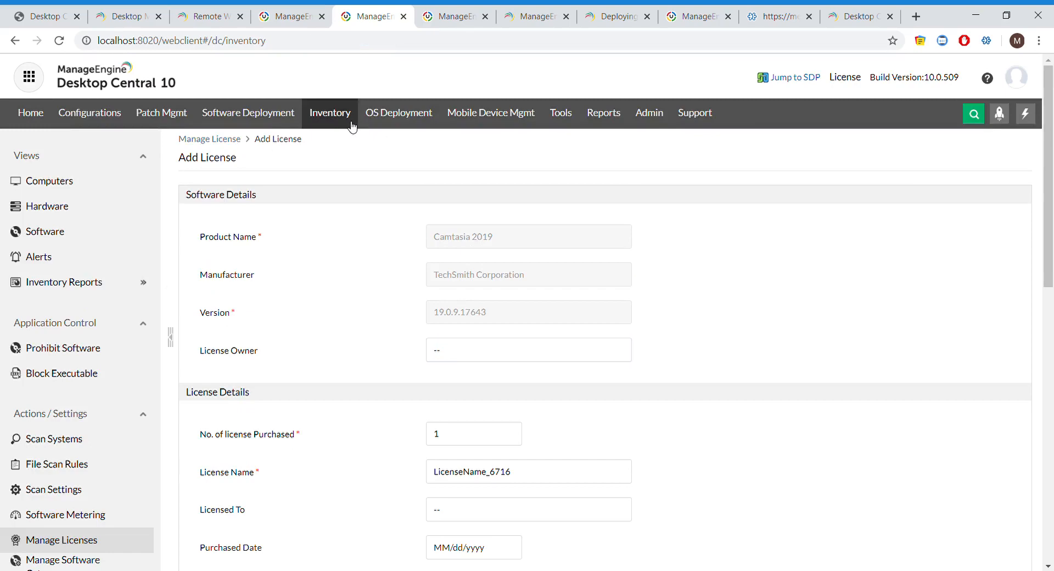
scroll(91, 388, "down", 1)
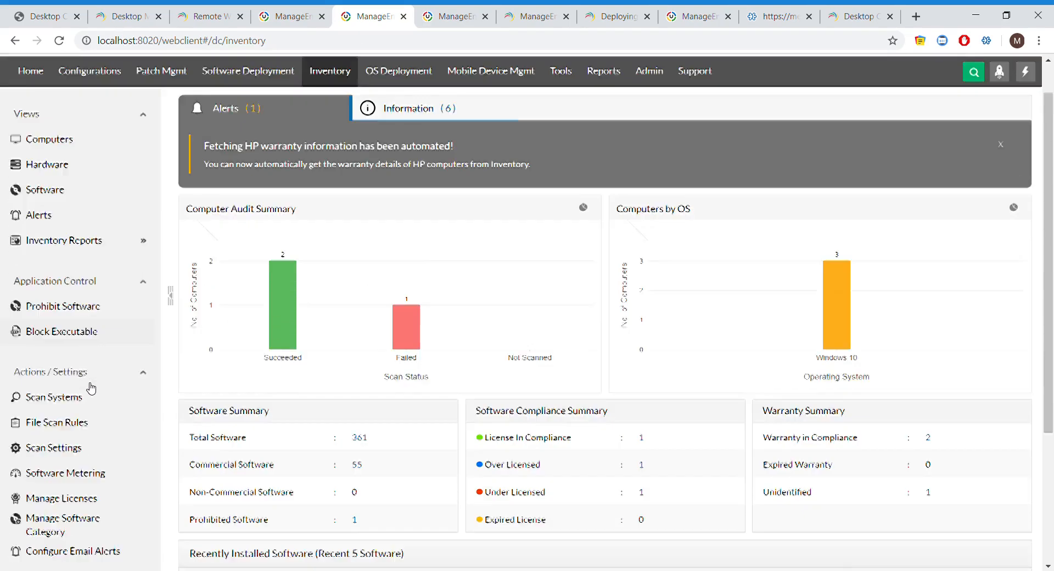
scroll(89, 388, "up", 1)
scroll(69, 352, "down", 2)
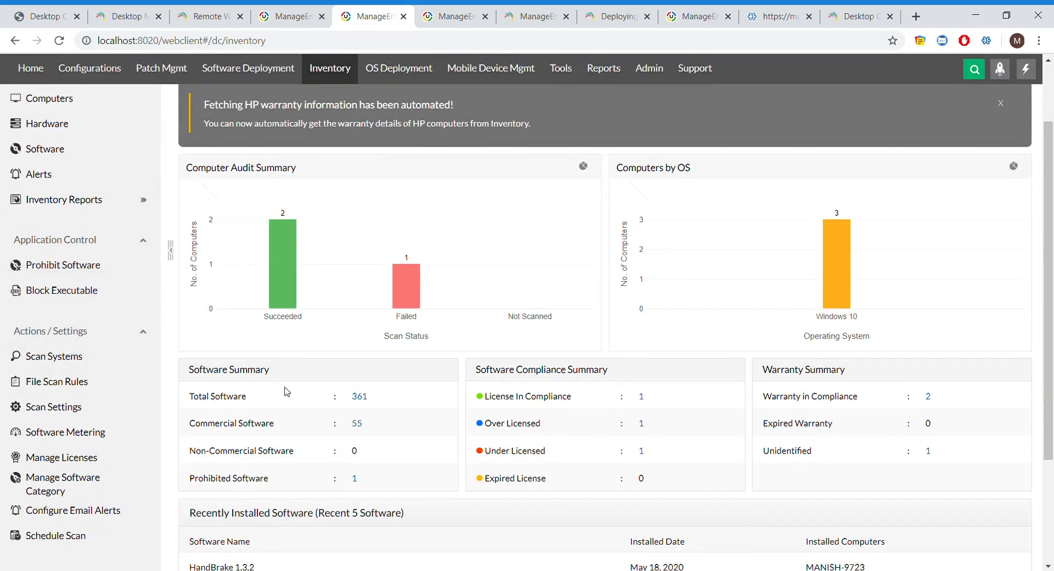
scroll(284, 392, "down", 1)
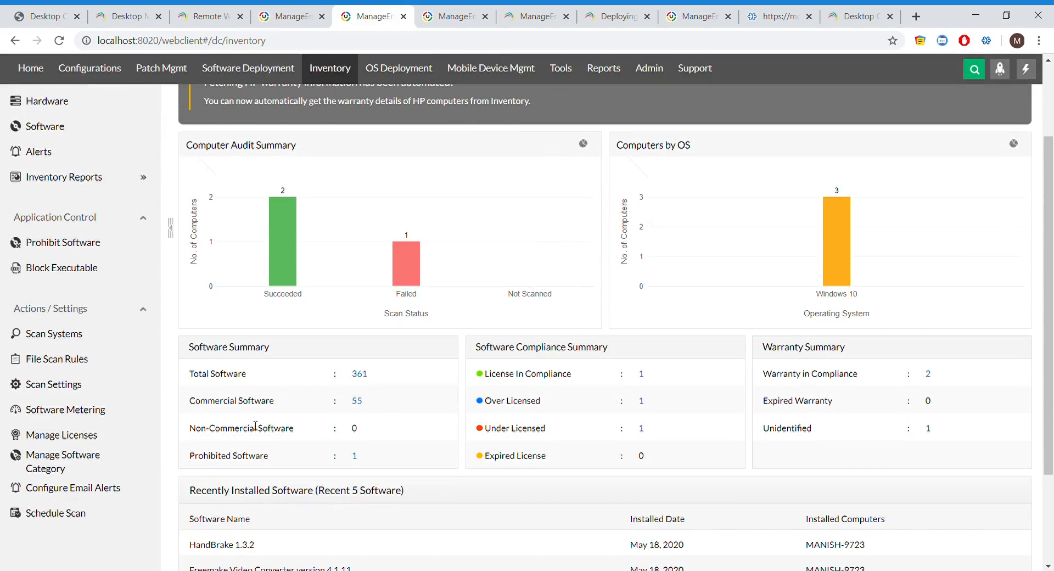
Open Software Metering and compare its rules list with the metering summary, including the explanation of Discovered Count
left_click(105, 411)
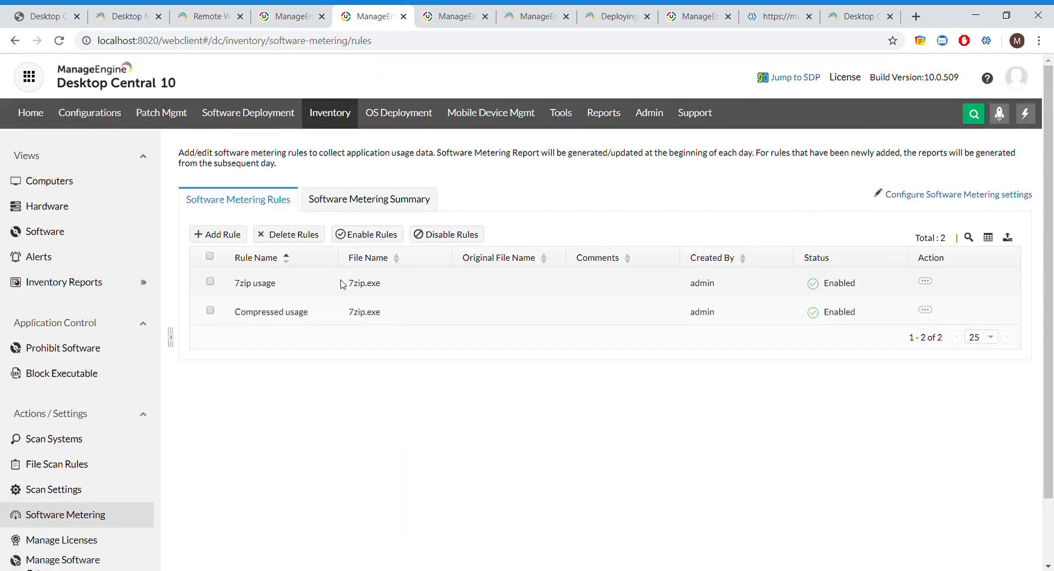
left_click(356, 202)
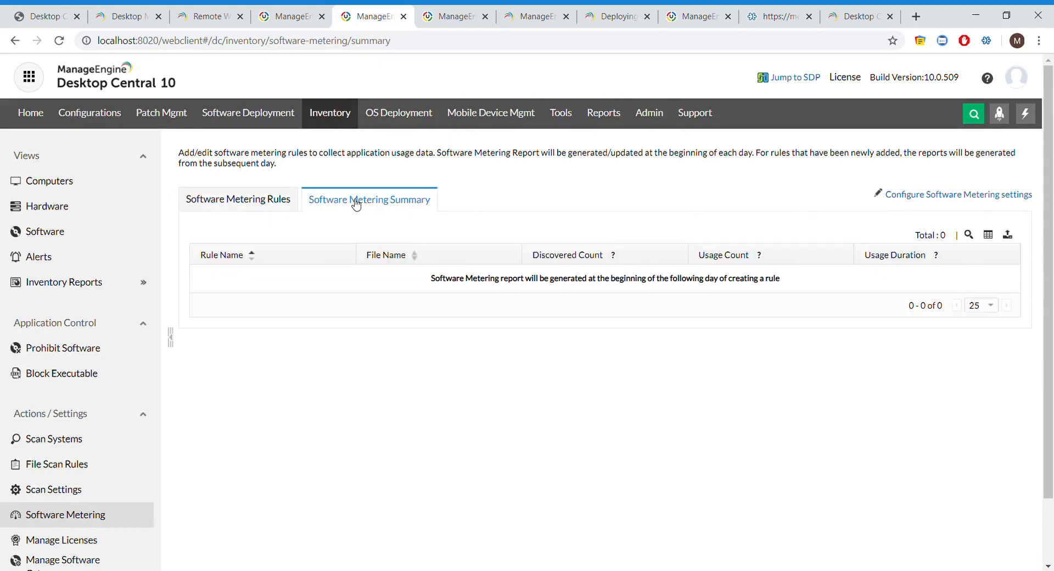
left_click(260, 202)
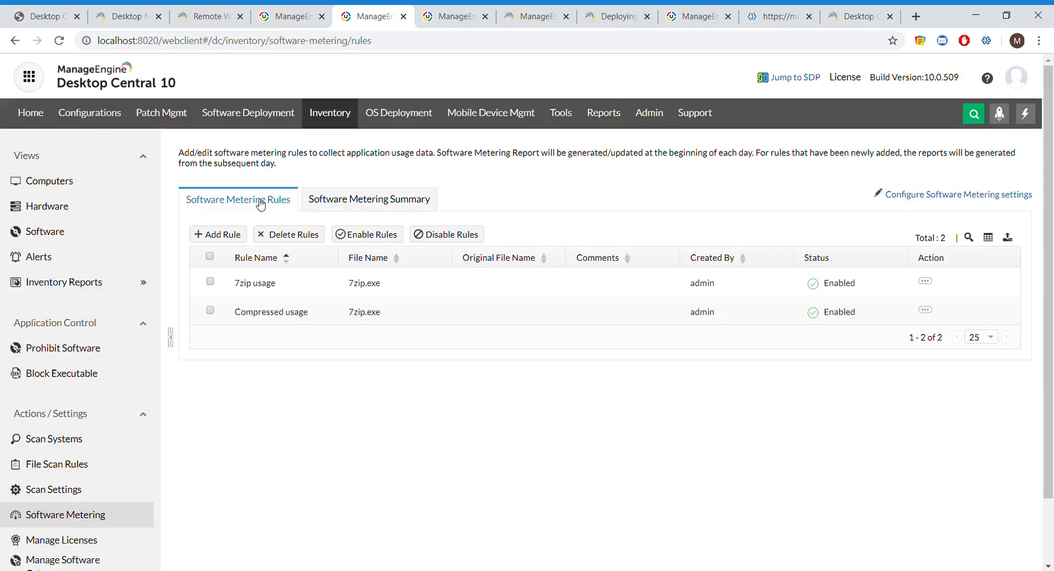
left_click(347, 201)
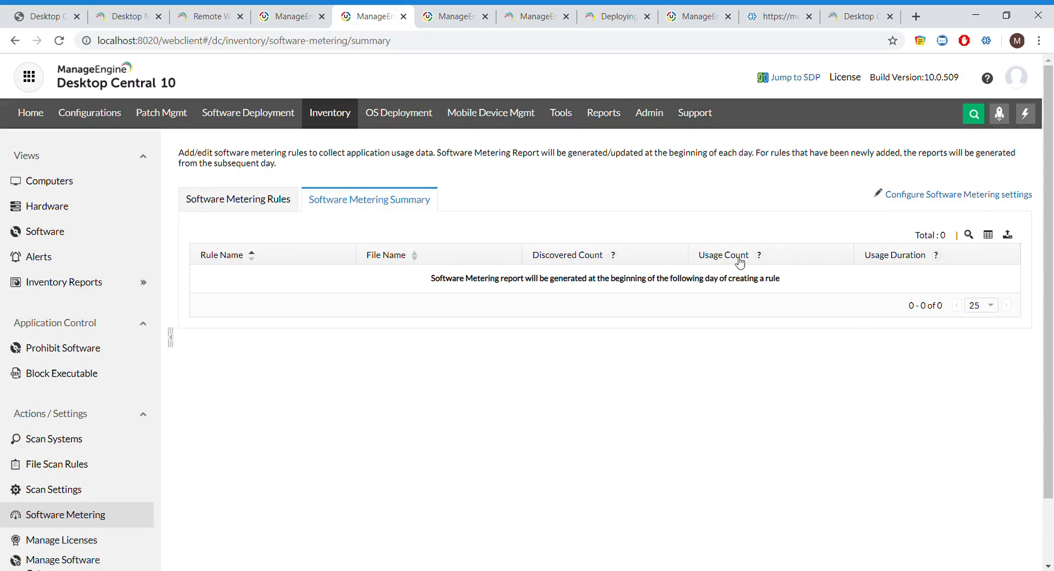
mouse_move(612, 256)
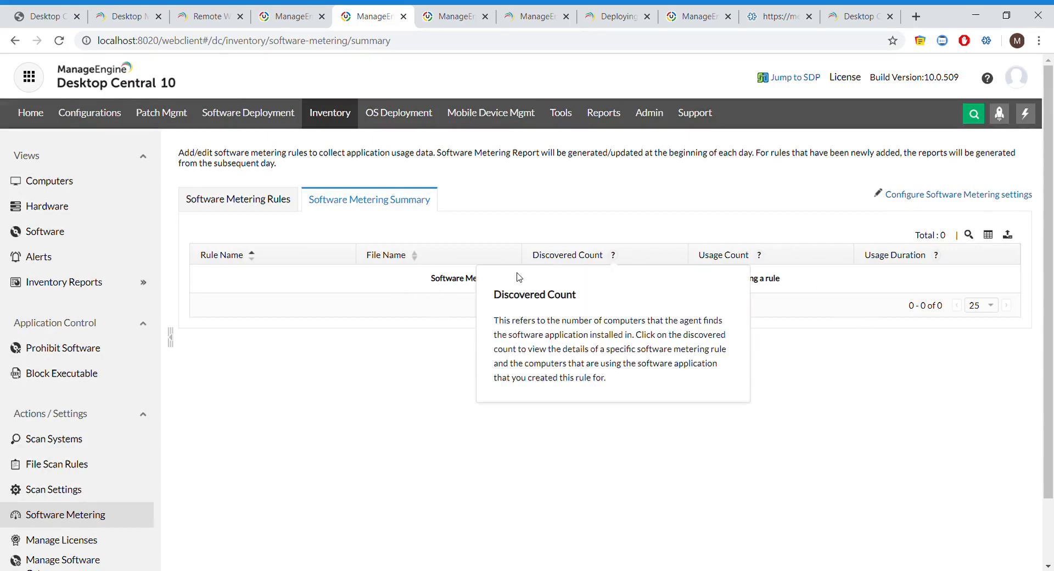
left_click(218, 201)
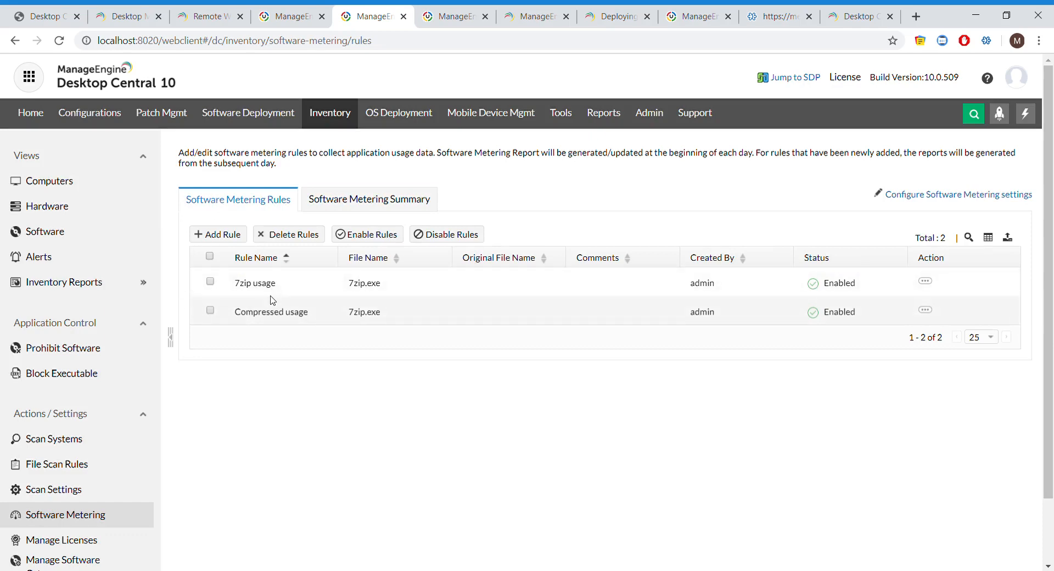
left_click(368, 204)
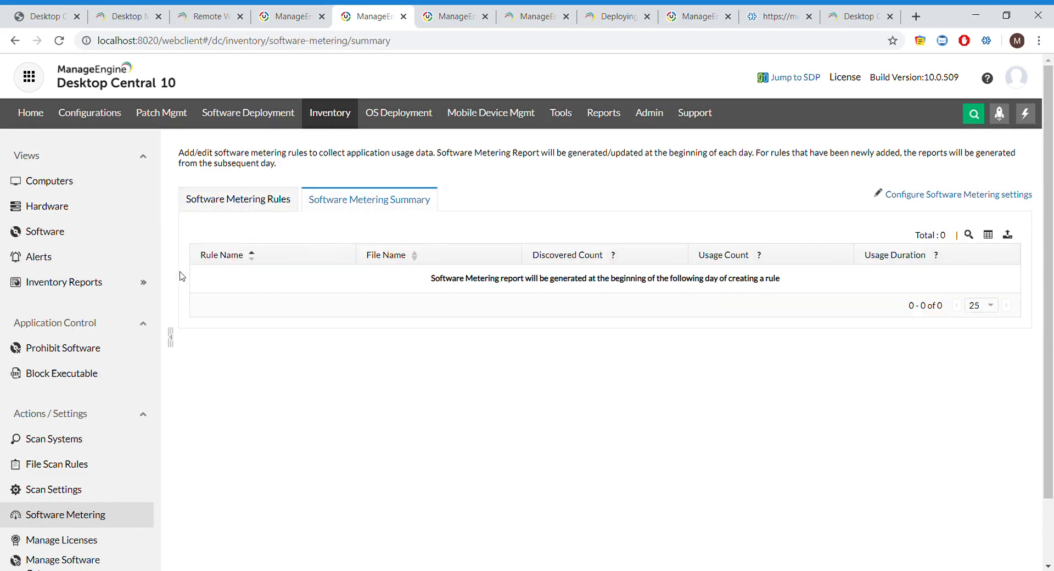
View the edit form of the Compressed usage metering rule, and open the prohibited software list
left_click(254, 207)
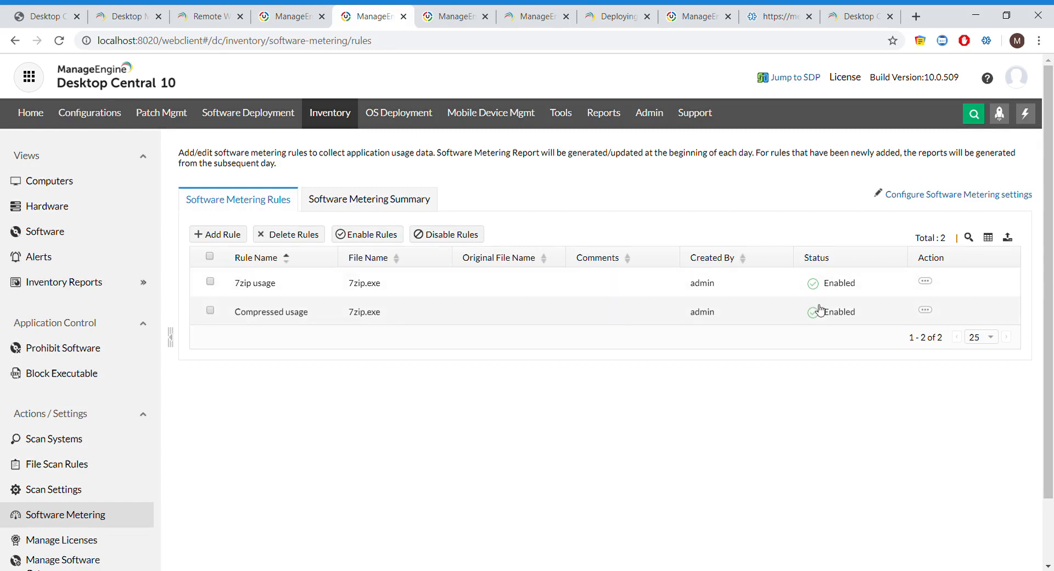
left_click(926, 311)
left_click(884, 288)
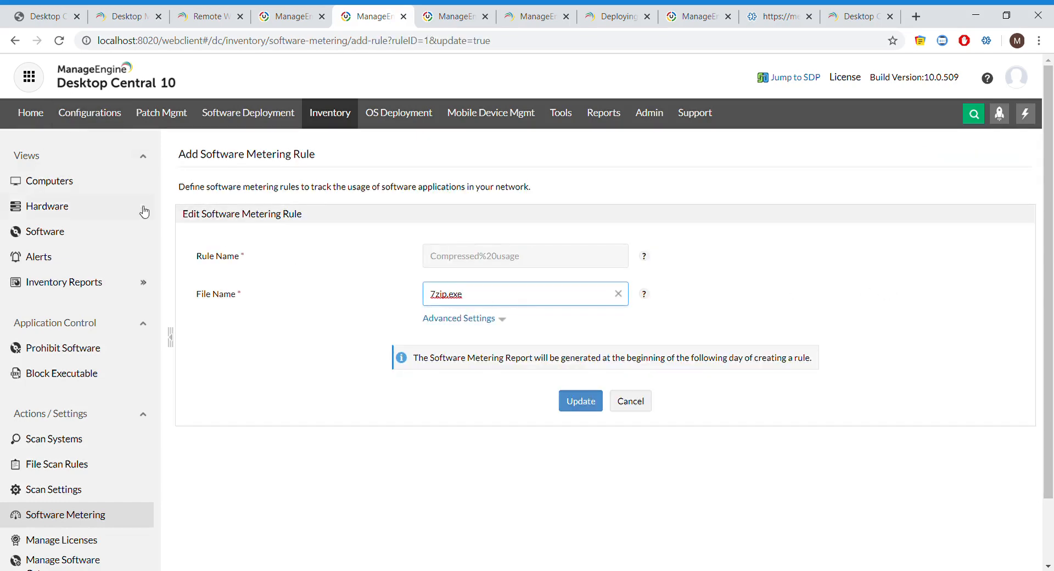
mouse_move(125, 287)
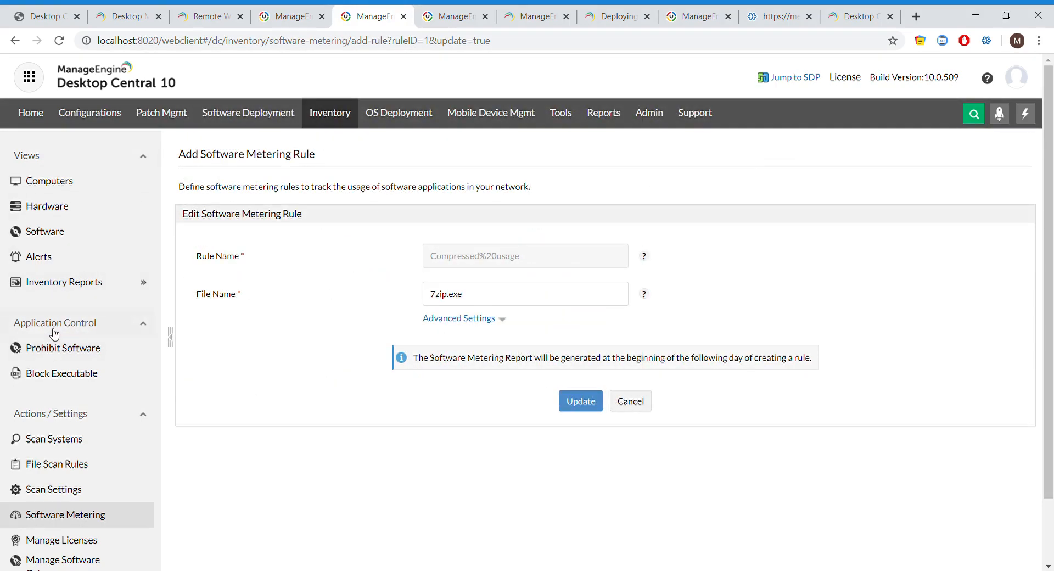
left_click(40, 358)
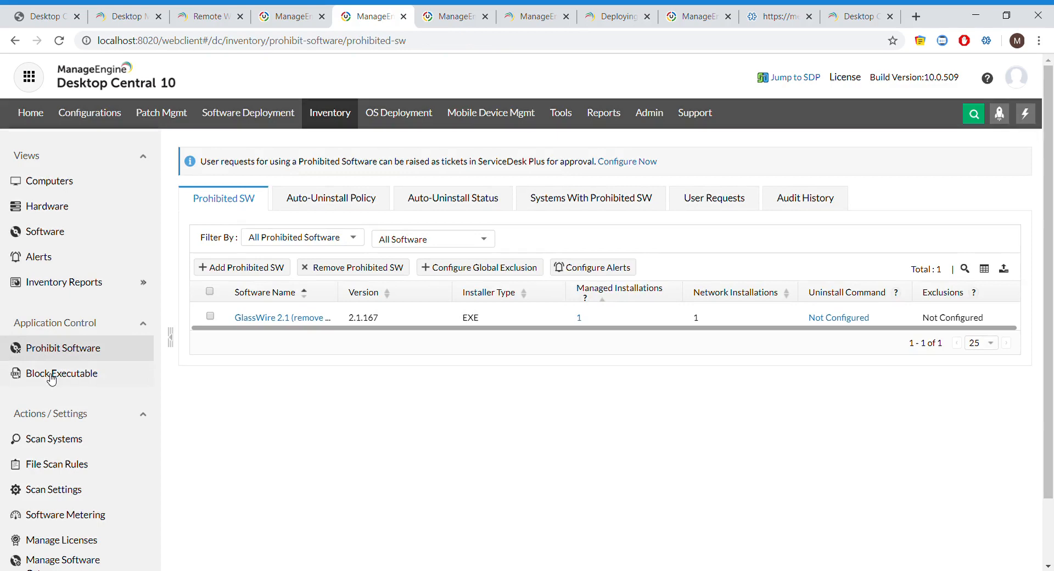
Compare the Block Executable policy list with the list of prohibited software
left_click(51, 378)
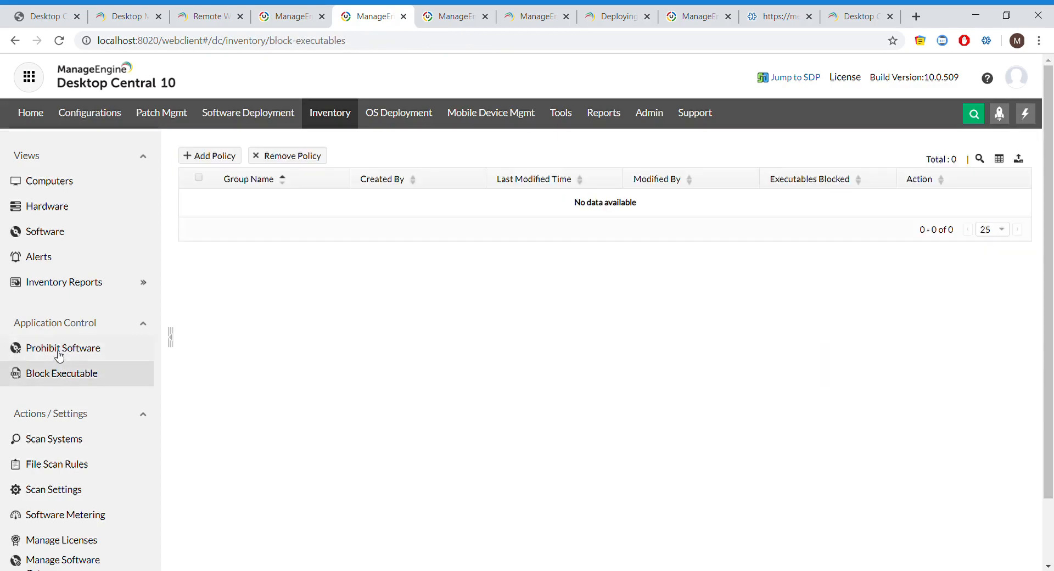
left_click(59, 357)
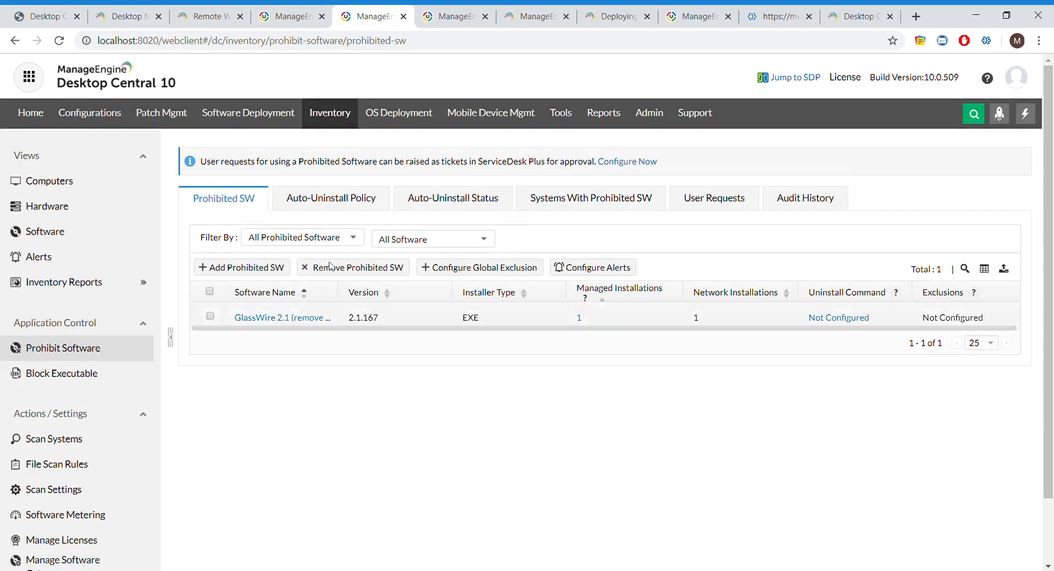
left_click(83, 384)
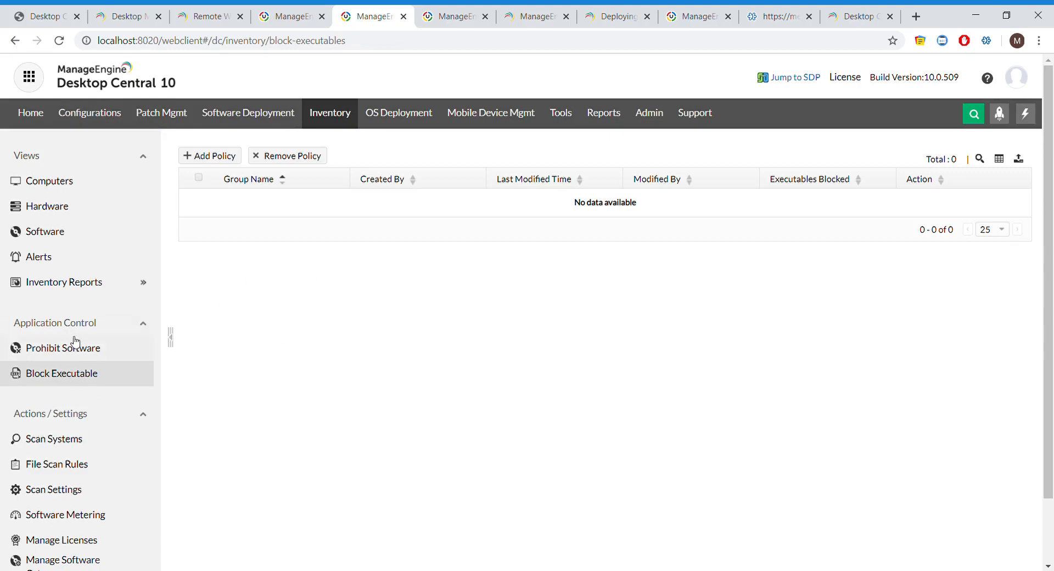
left_click(62, 349)
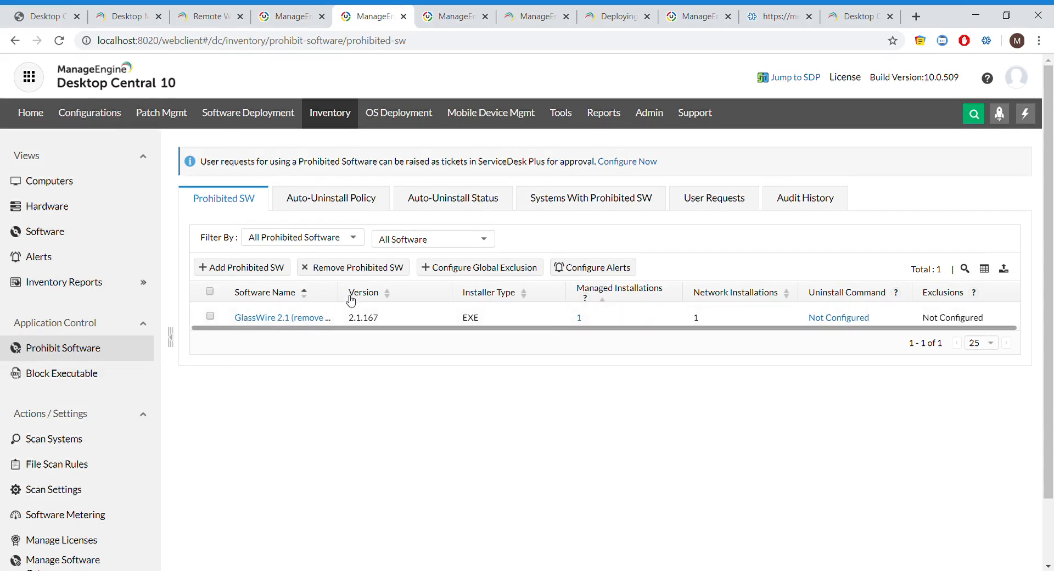
Examine the automatic uninstallation policy settings and the auto-uninstall status for prohibited software
left_click(326, 201)
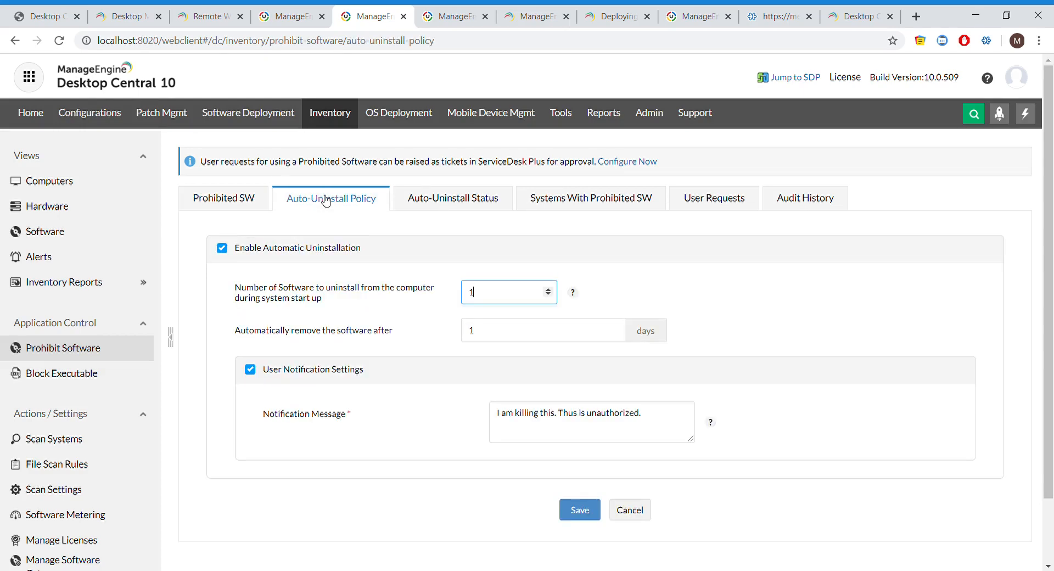
left_click(444, 200)
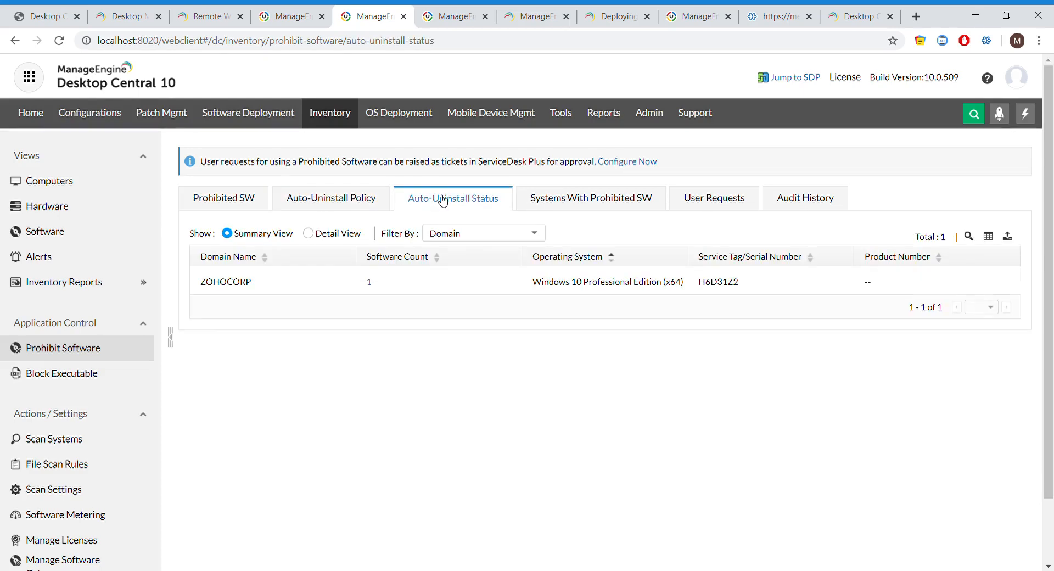
left_click(357, 202)
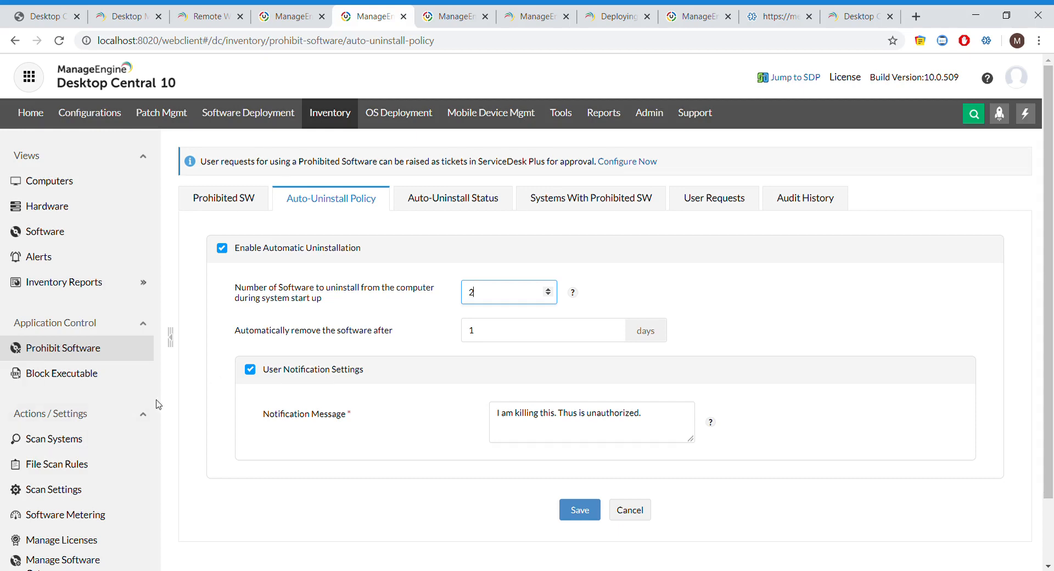
Open the form for a new Block Executable policy and examine its custom group creation option and executable list
left_click(62, 374)
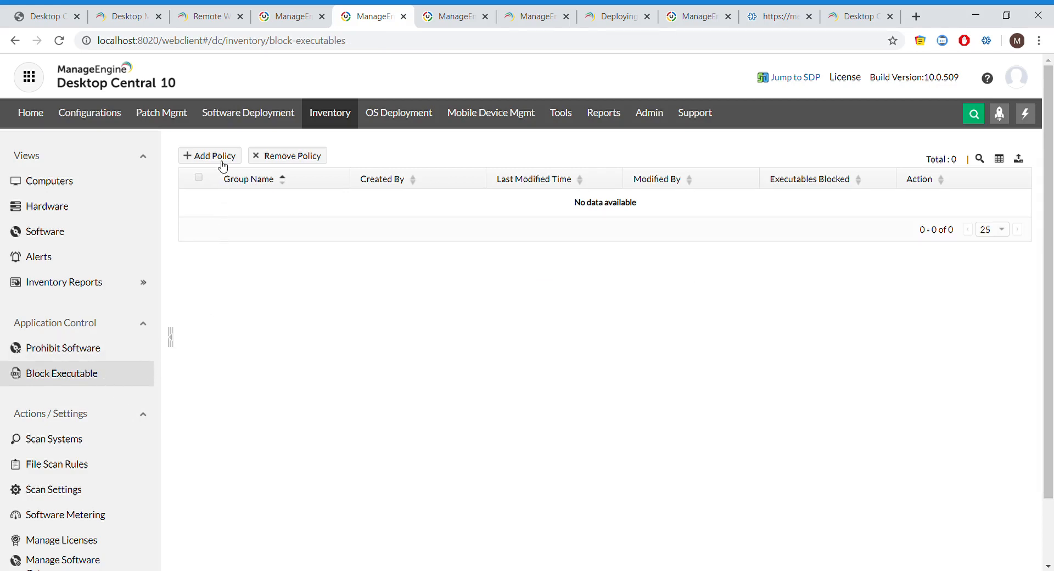
mouse_move(143, 282)
left_click(230, 159)
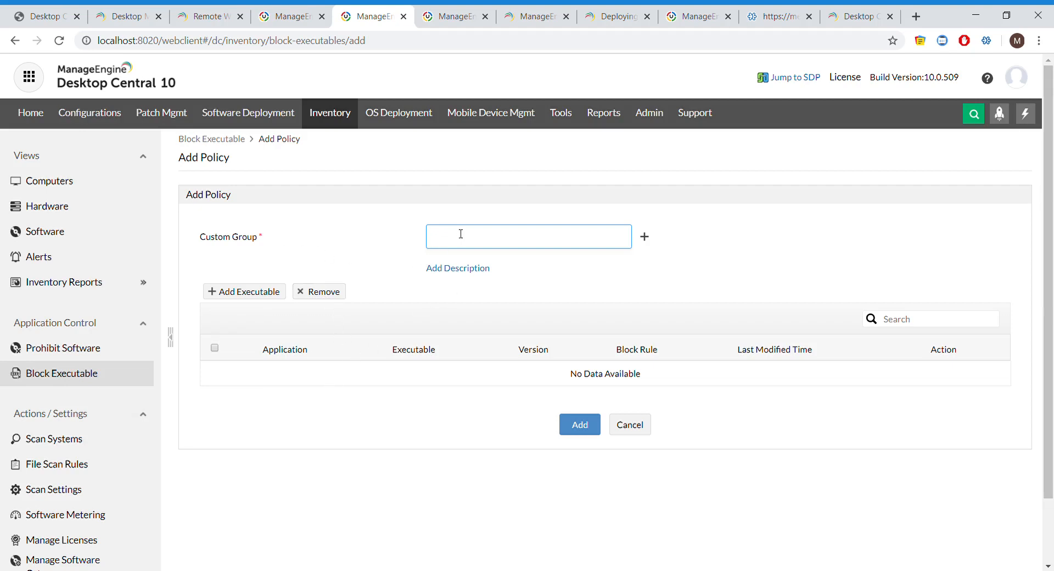
left_click(647, 238)
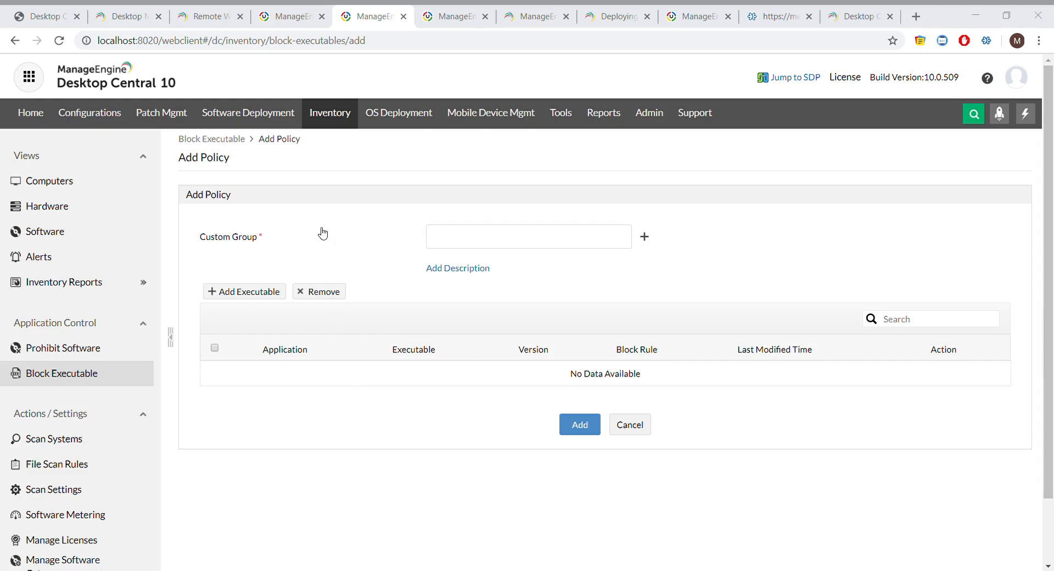
left_click(792, 61)
scroll(384, 438, "down", 2)
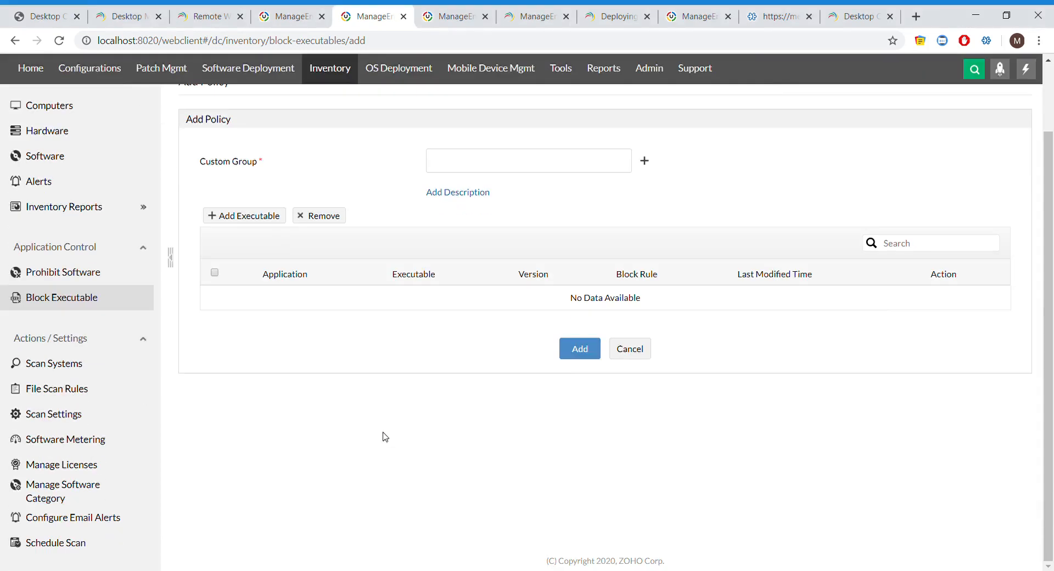
scroll(386, 436, "up", 2)
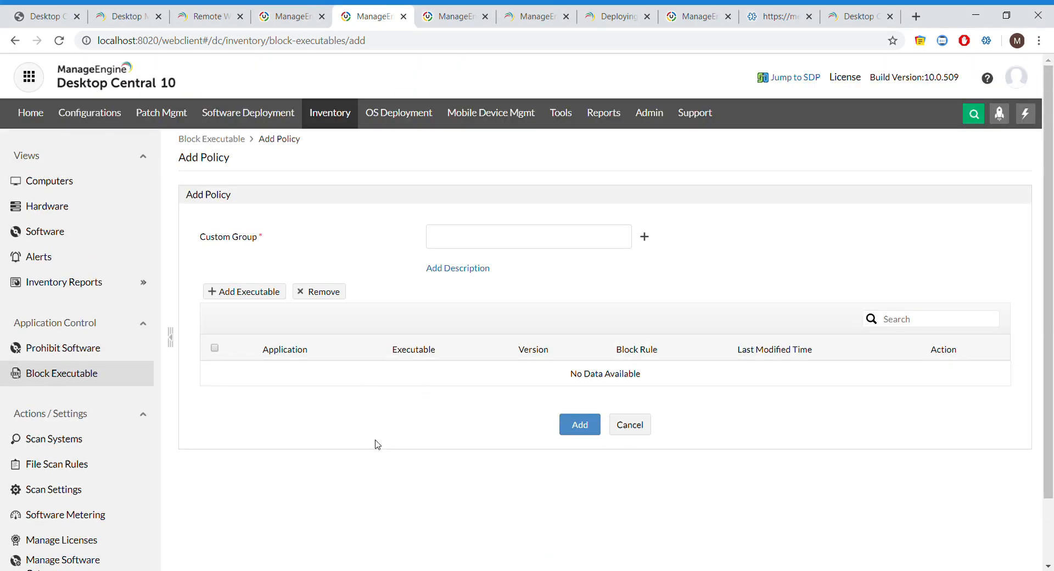
Enter torrent as the application name in the executable details, compare the Path and Hash block rules, and cancel the entry
left_click(262, 294)
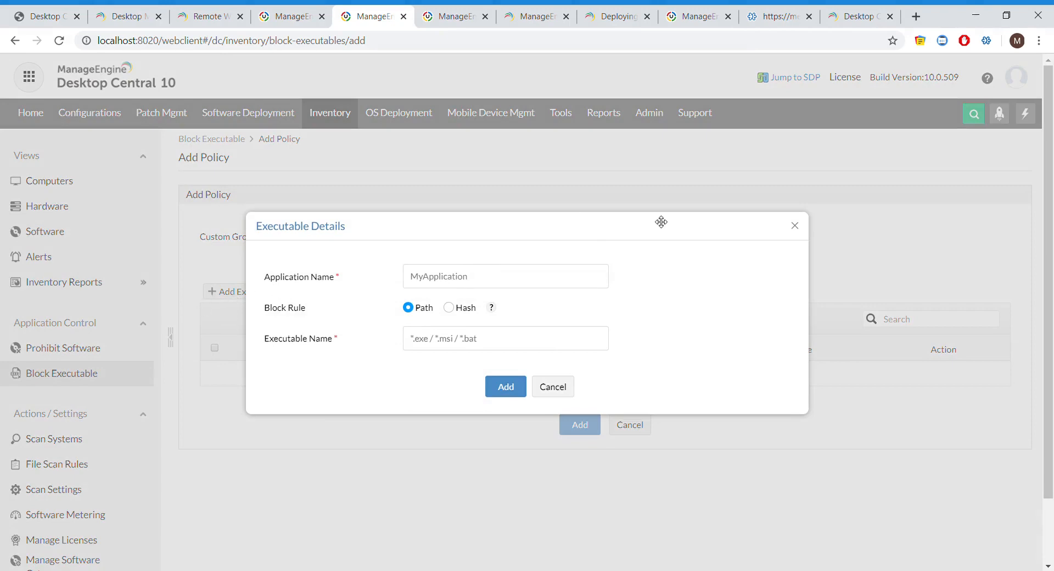
left_click(801, 229)
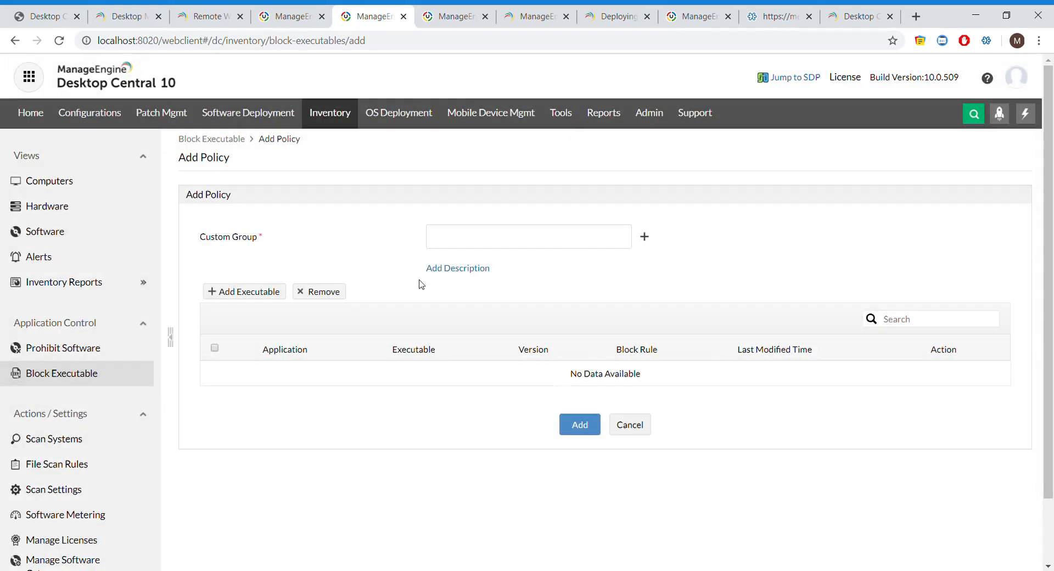
left_click(261, 297)
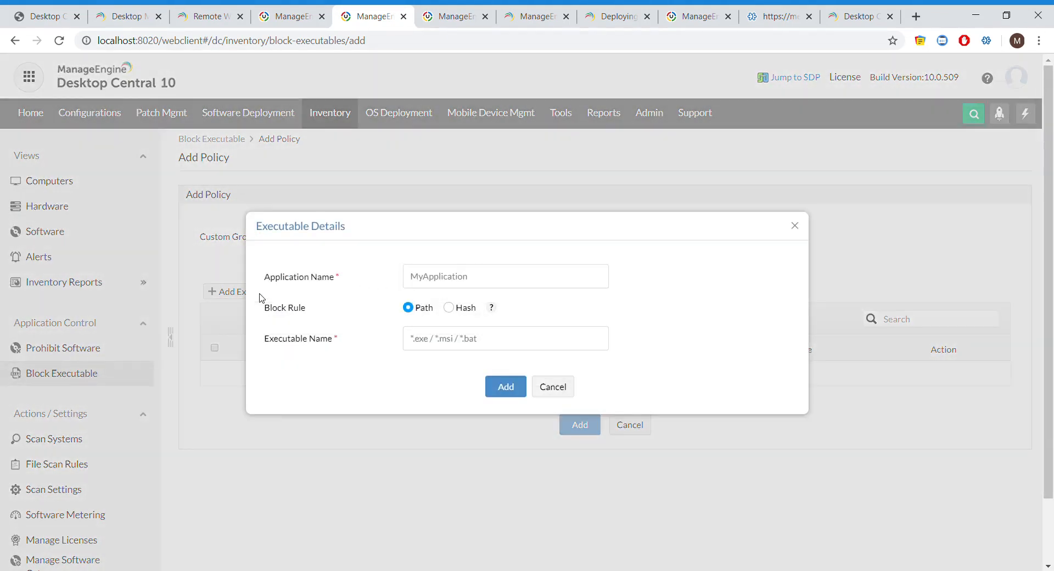
left_click(451, 282)
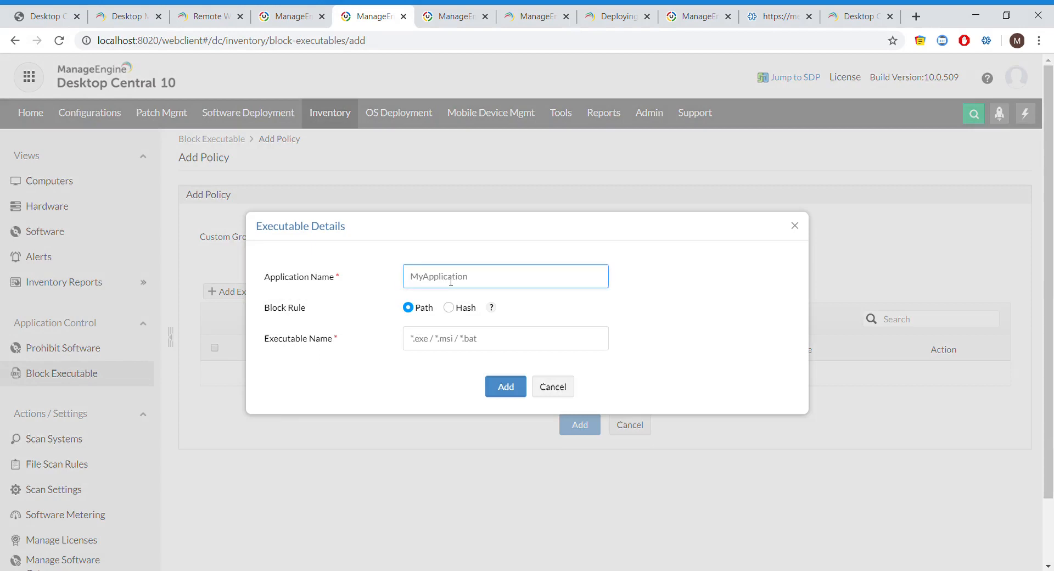
type("torrent")
mouse_move(490, 308)
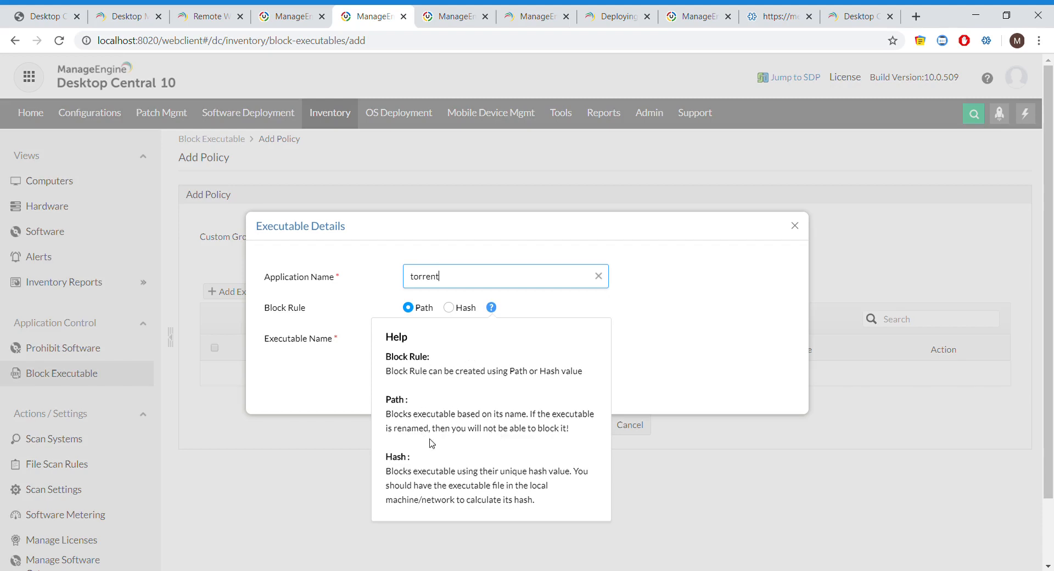
left_click(449, 308)
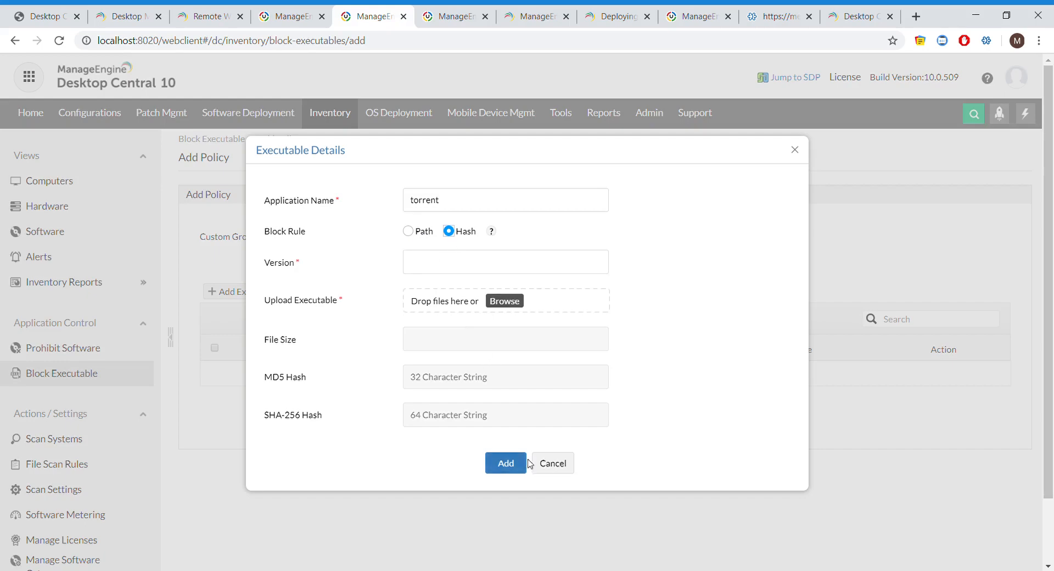
left_click(546, 464)
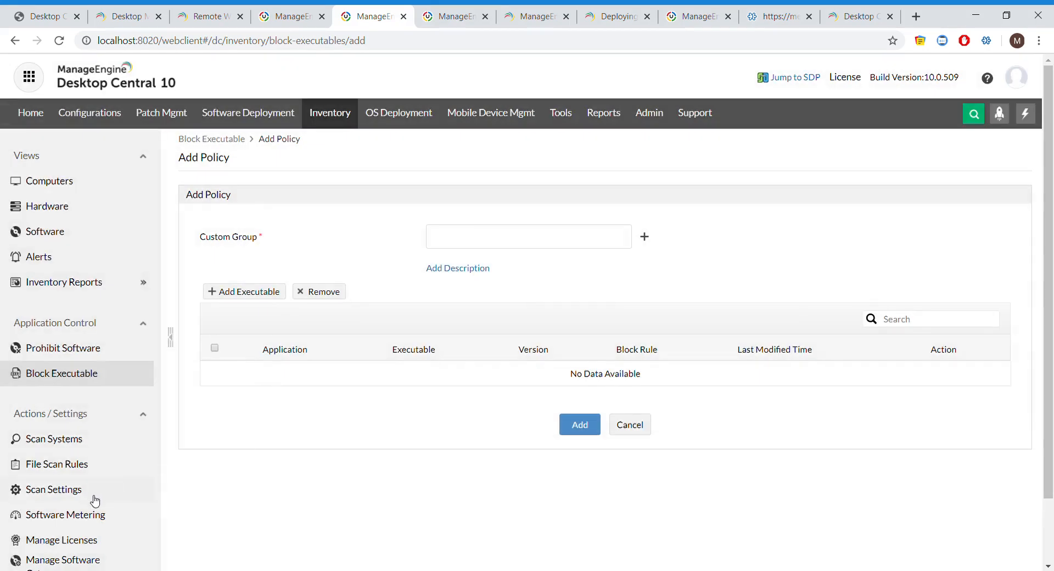
View the available inventory report categories and start creating a new custom report
scroll(96, 501, "down", 2)
scroll(95, 501, "up", 2)
mouse_move(88, 286)
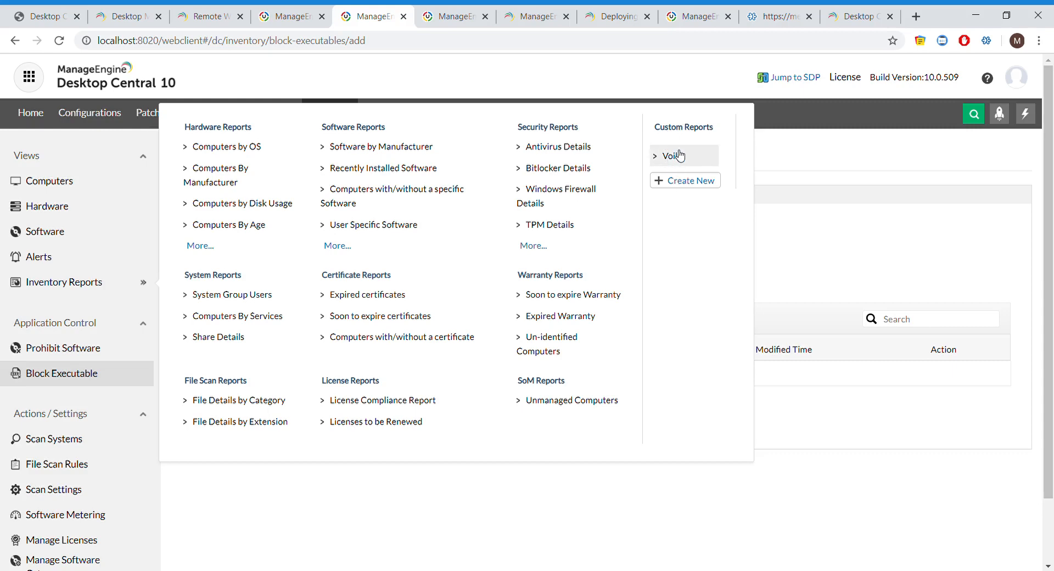
left_click(674, 183)
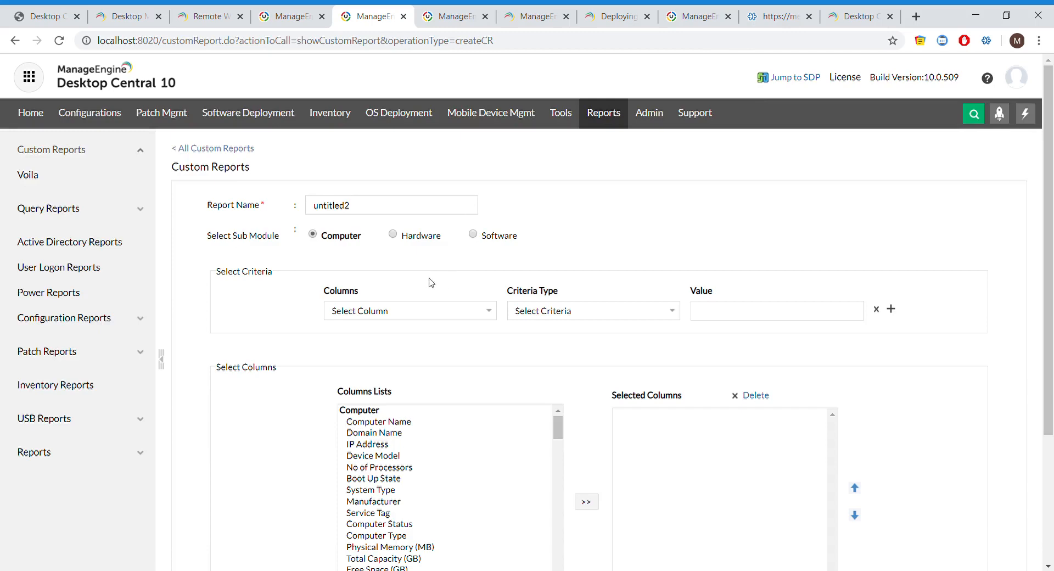
Add the No of Processors and Total Capacity (GB) columns to the custom report's selected columns
scroll(342, 335, "down", 1)
scroll(342, 336, "down", 2)
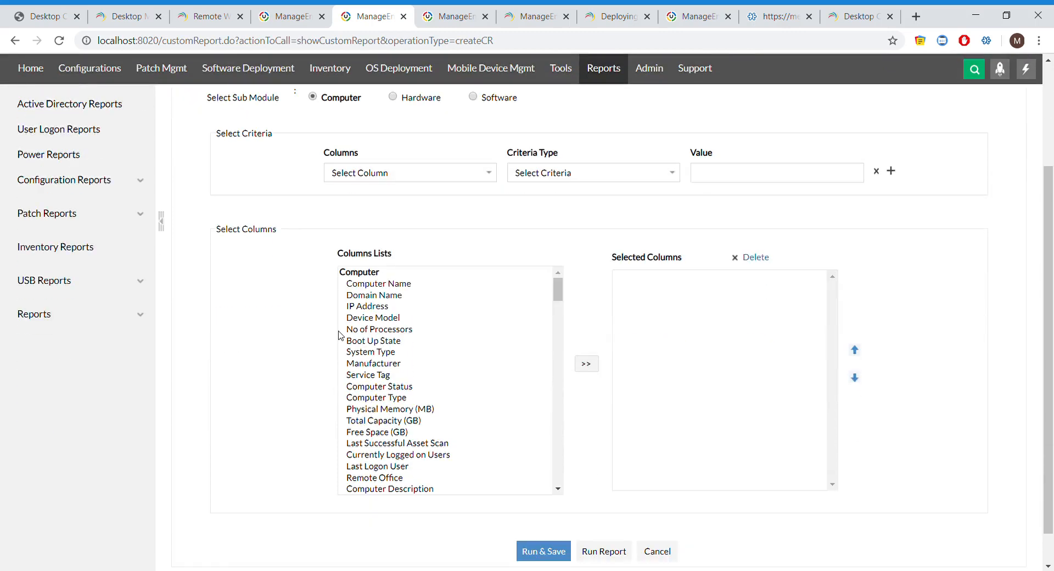
scroll(399, 336, "down", 1)
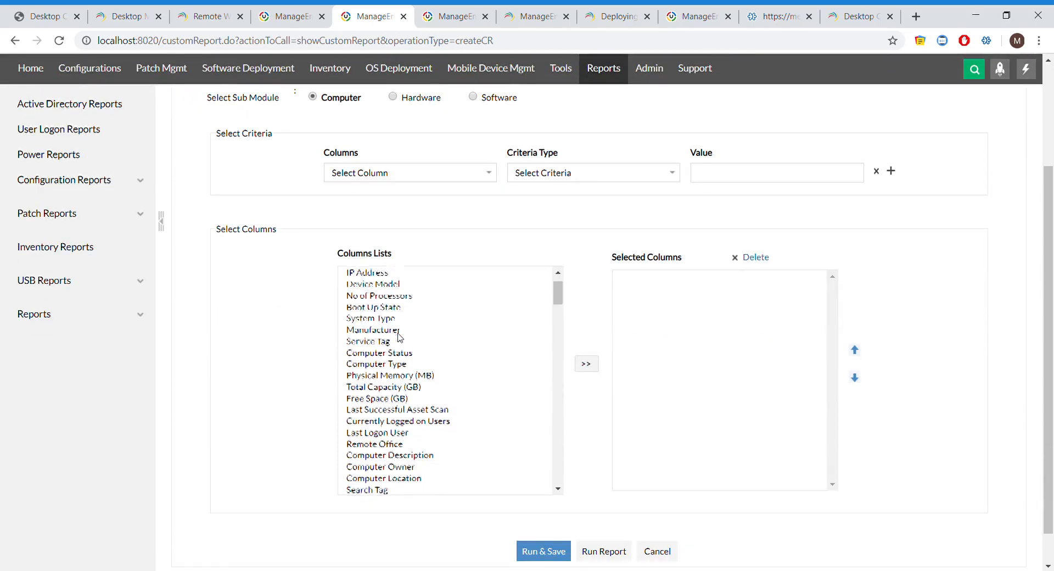
scroll(399, 338, "up", 1)
left_click(397, 331)
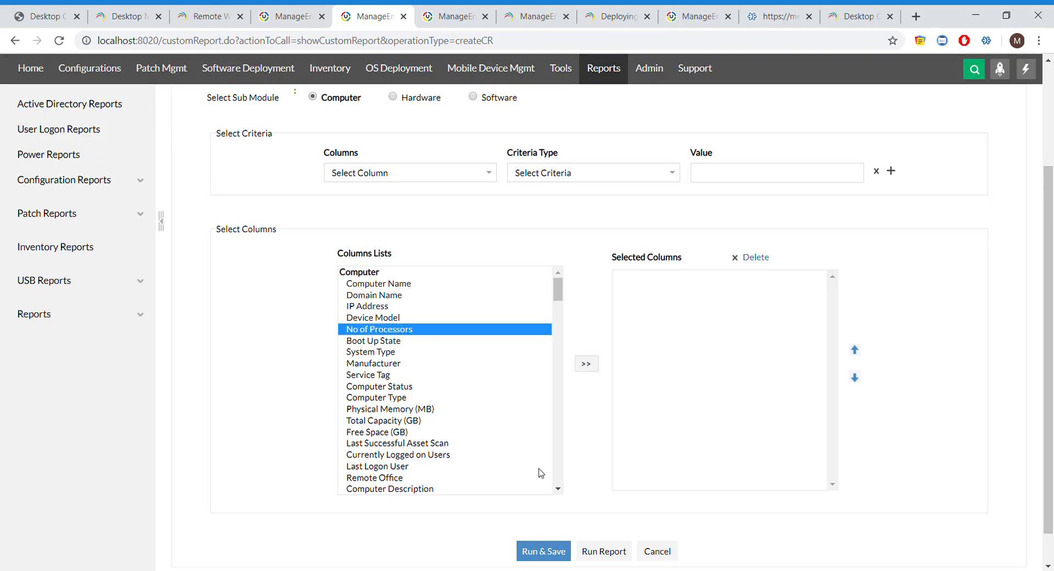
left_click(596, 363)
scroll(473, 390, "down", 1)
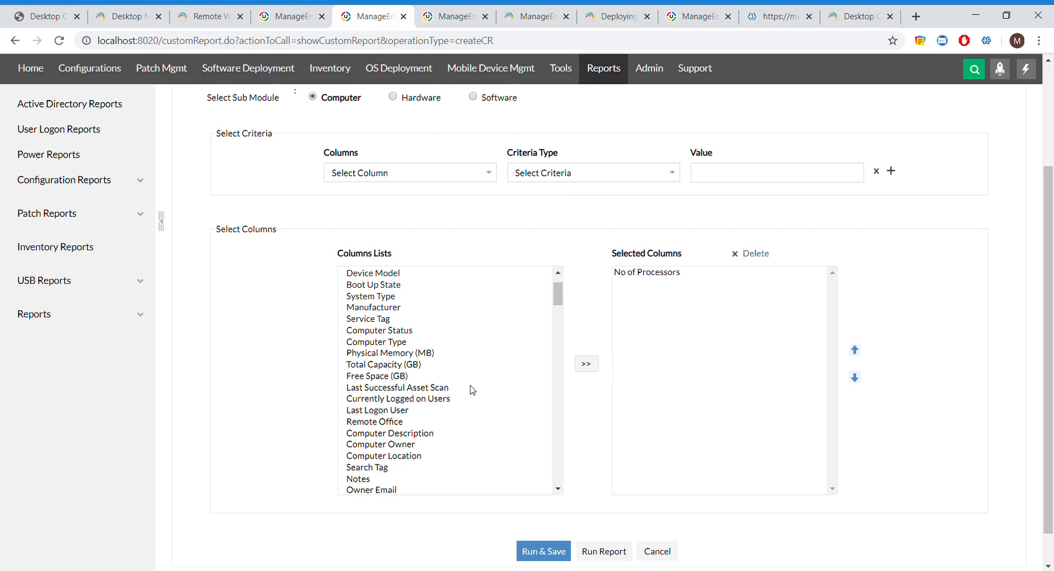
left_click(413, 365)
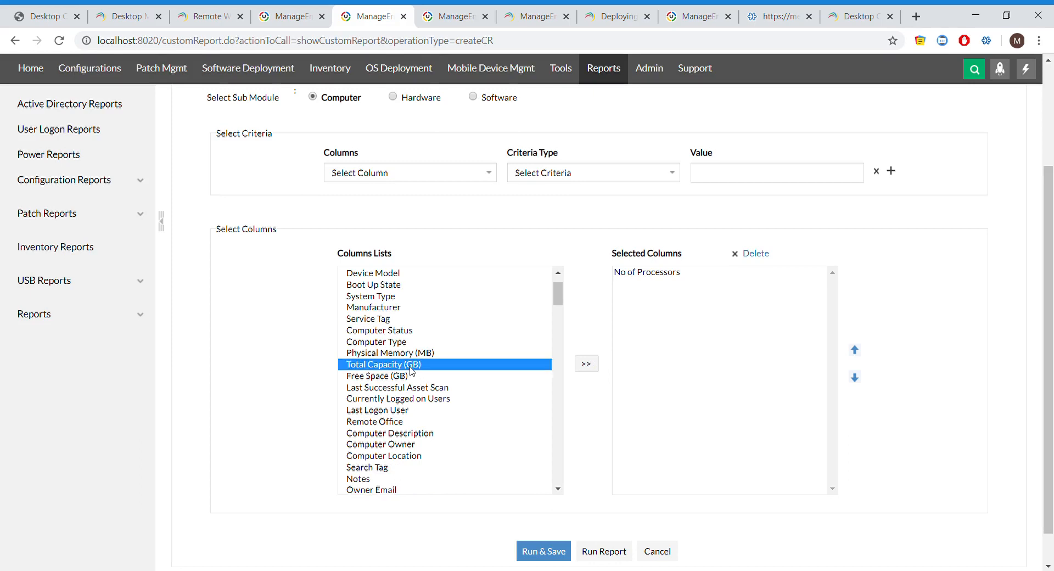
left_click(586, 364)
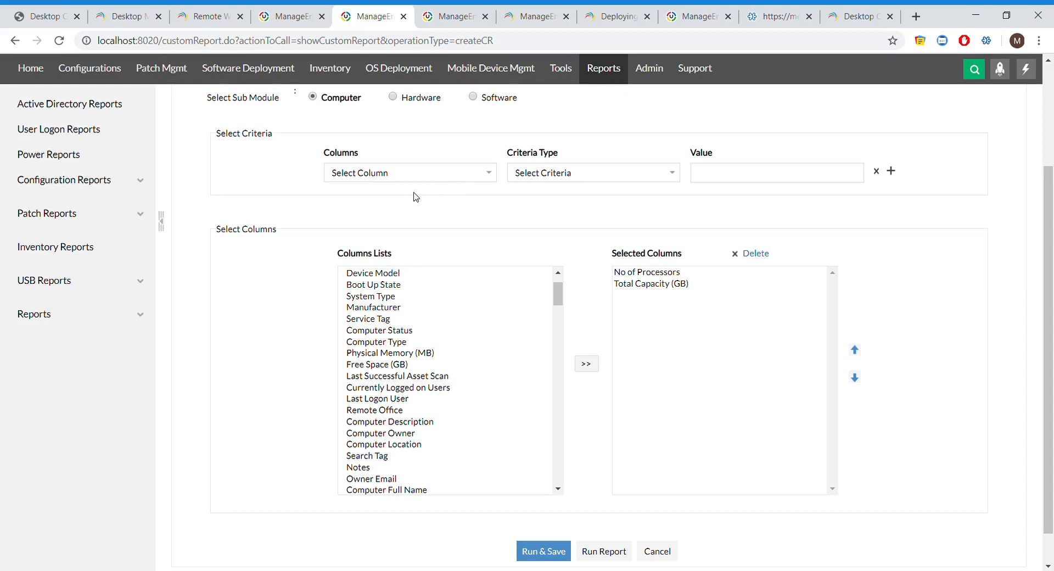
Set the report criteria to Domain Name equal ZOHOCORP
left_click(402, 218)
left_click(561, 205)
left_click(726, 176)
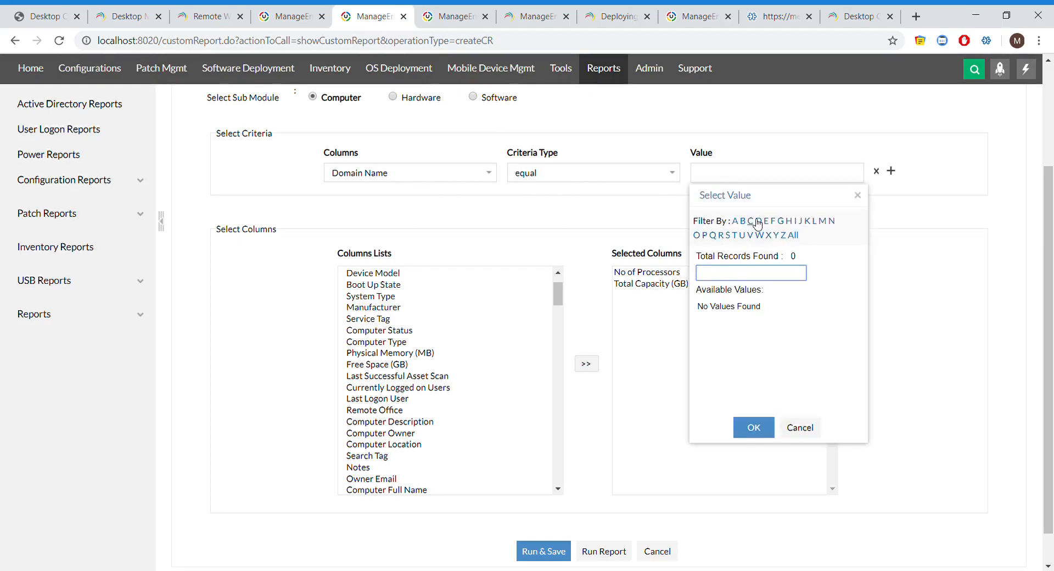
left_click(785, 237)
left_click(744, 307)
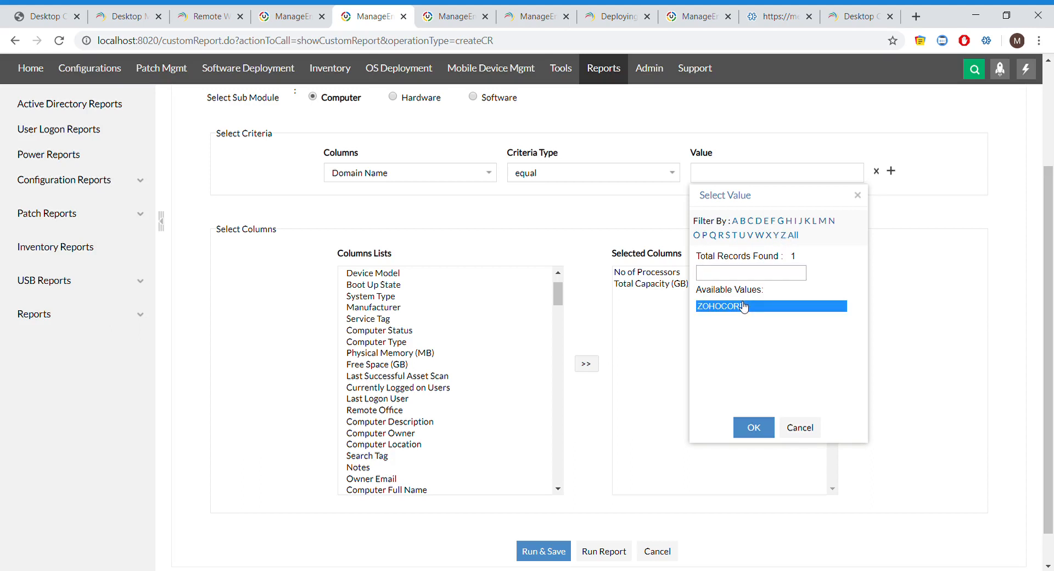
left_click(754, 428)
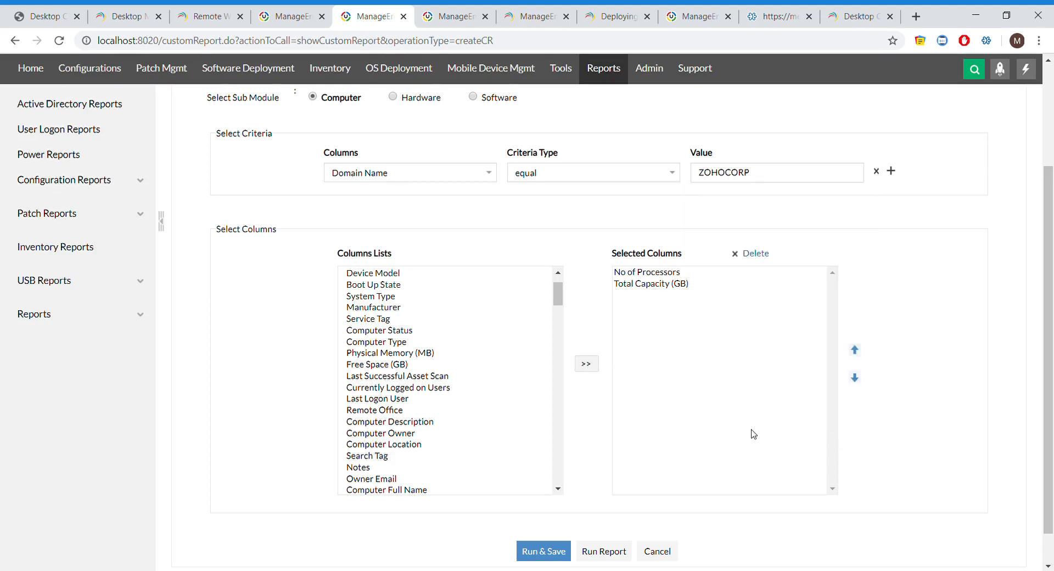
Review the custom report's name, sub modules and criteria, and the further computer columns available for it
scroll(463, 229, "up", 3)
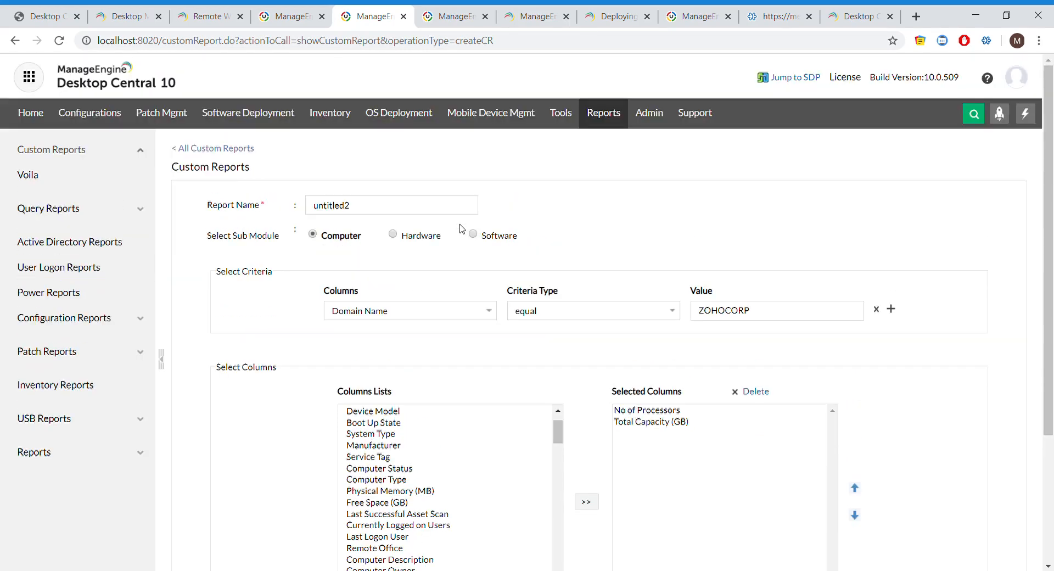
scroll(462, 229, "down", 1)
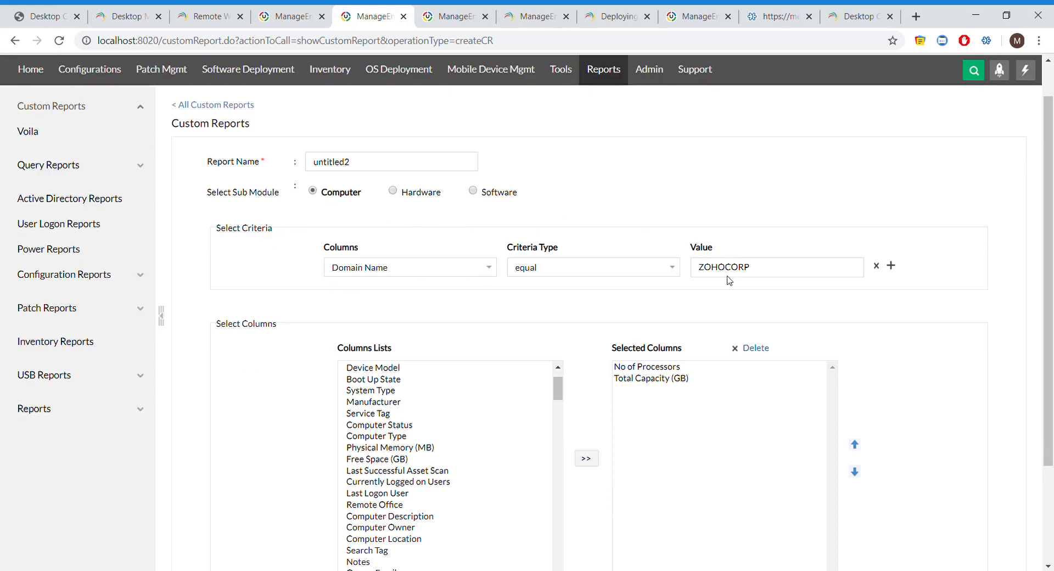
scroll(528, 311, "down", 2)
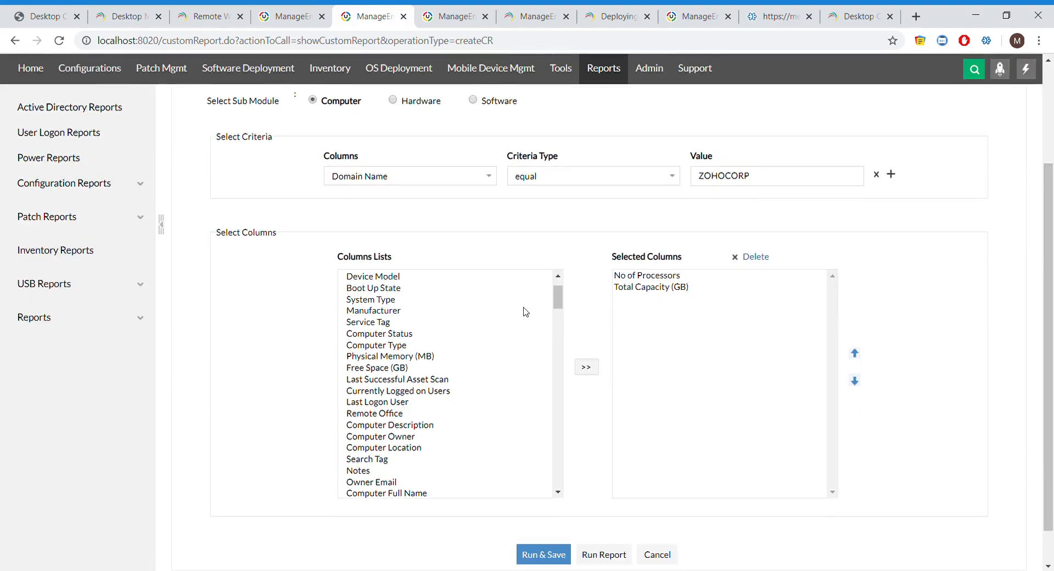
scroll(526, 312, "down", 4)
scroll(405, 523, "down", 1)
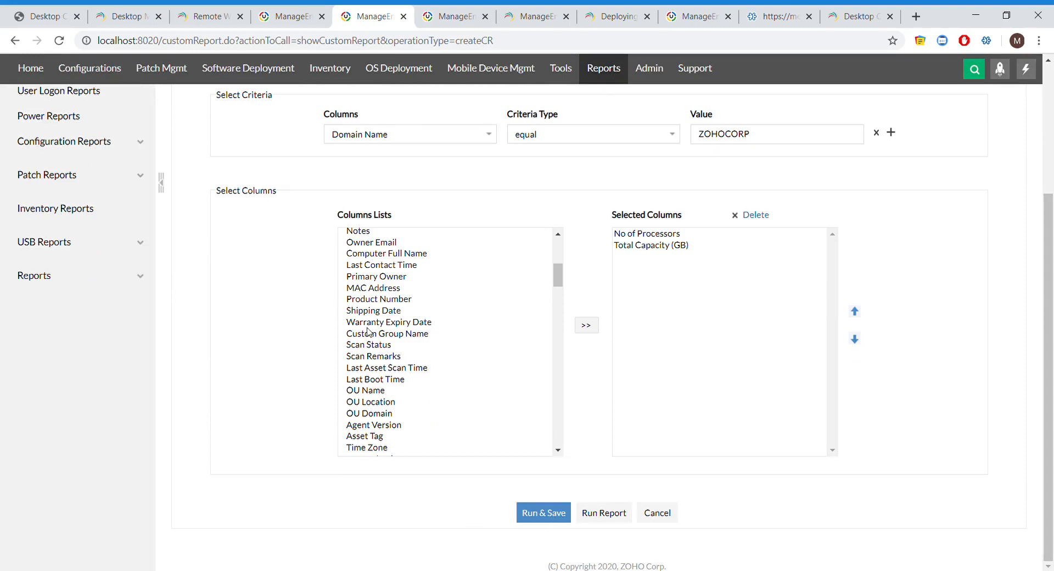
scroll(269, 295, "up", 3)
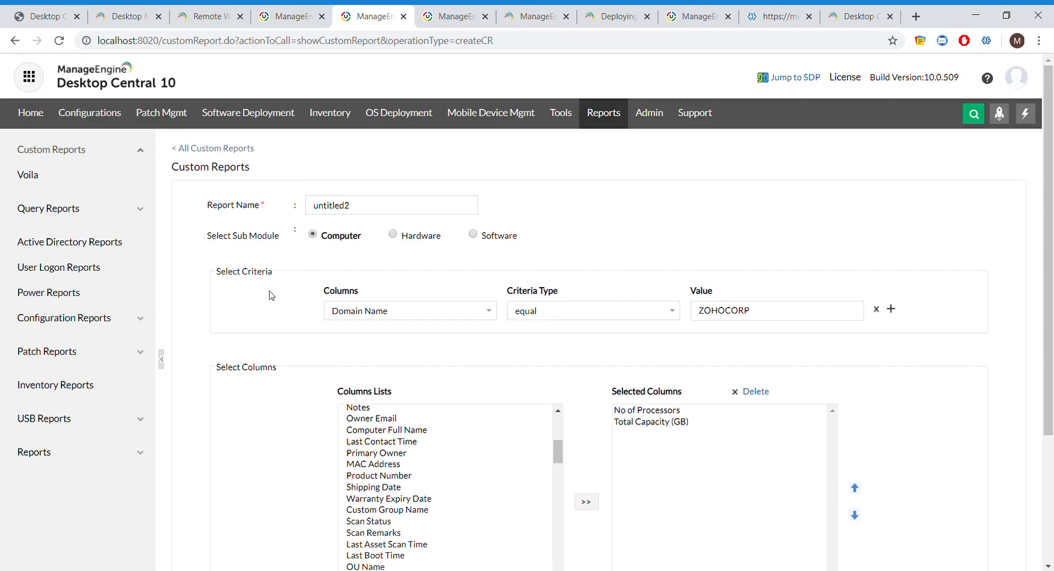
Leave the new custom report without saving and review the records in the existing Voila custom report
left_click(194, 148)
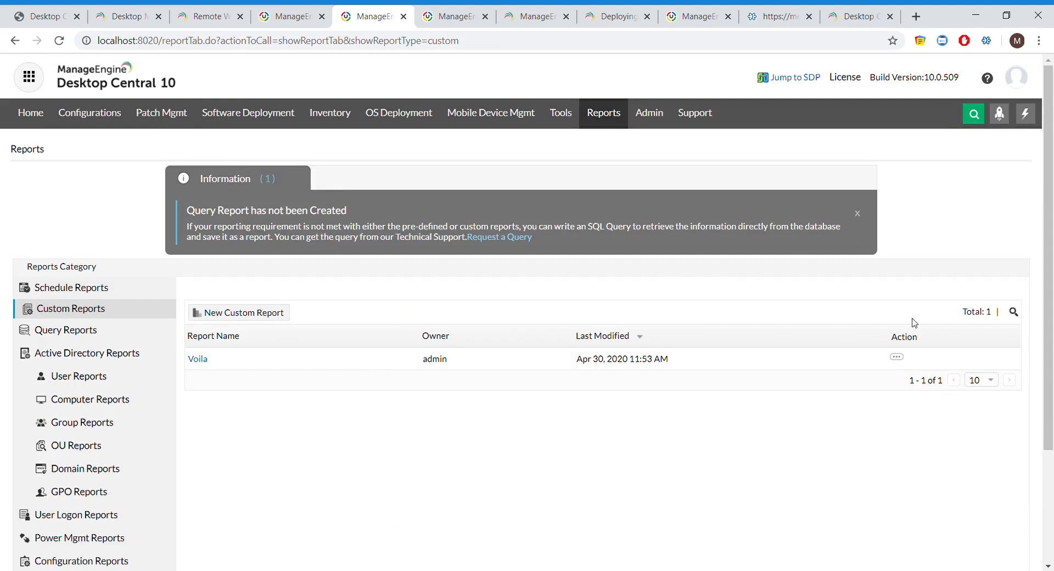
left_click(897, 358)
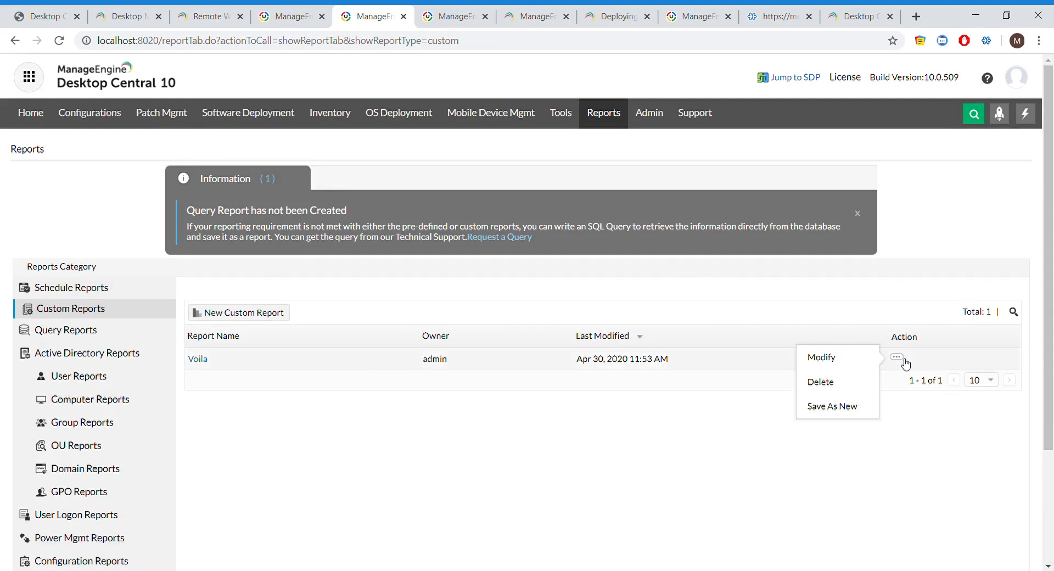
left_click(197, 362)
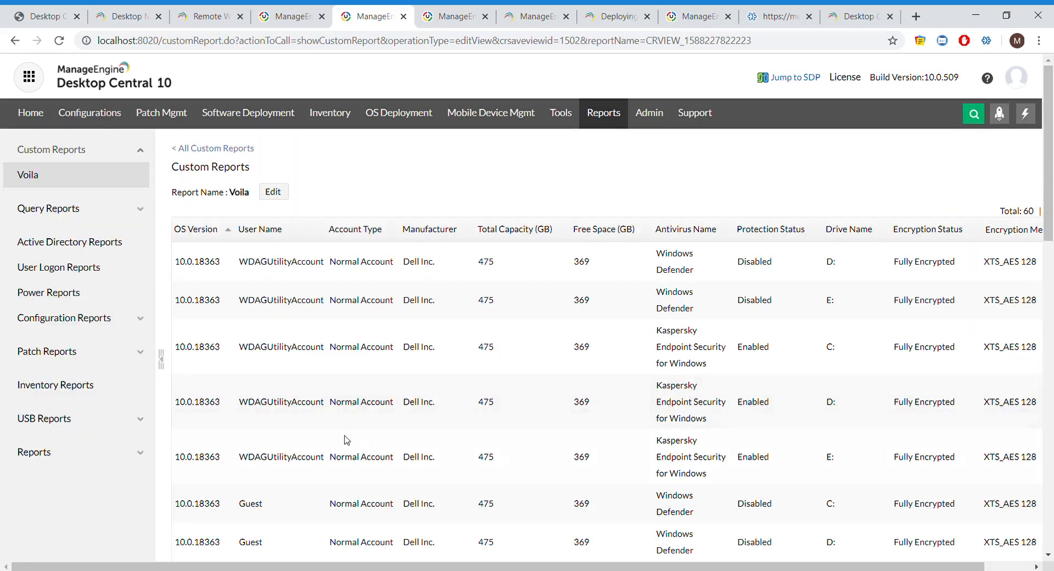
scroll(361, 368, "down", 2)
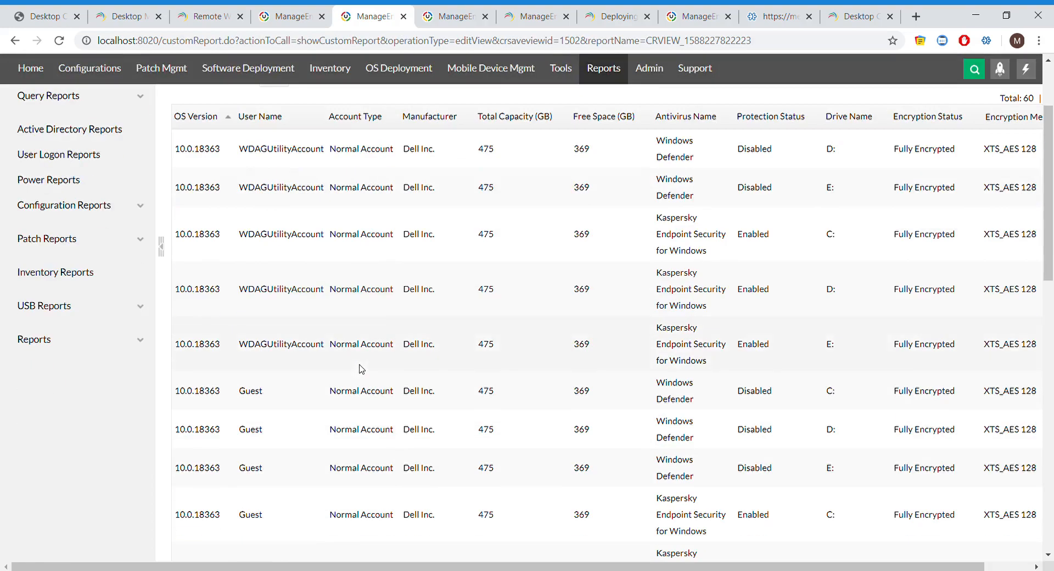
scroll(361, 369, "down", 3)
scroll(363, 369, "up", 5)
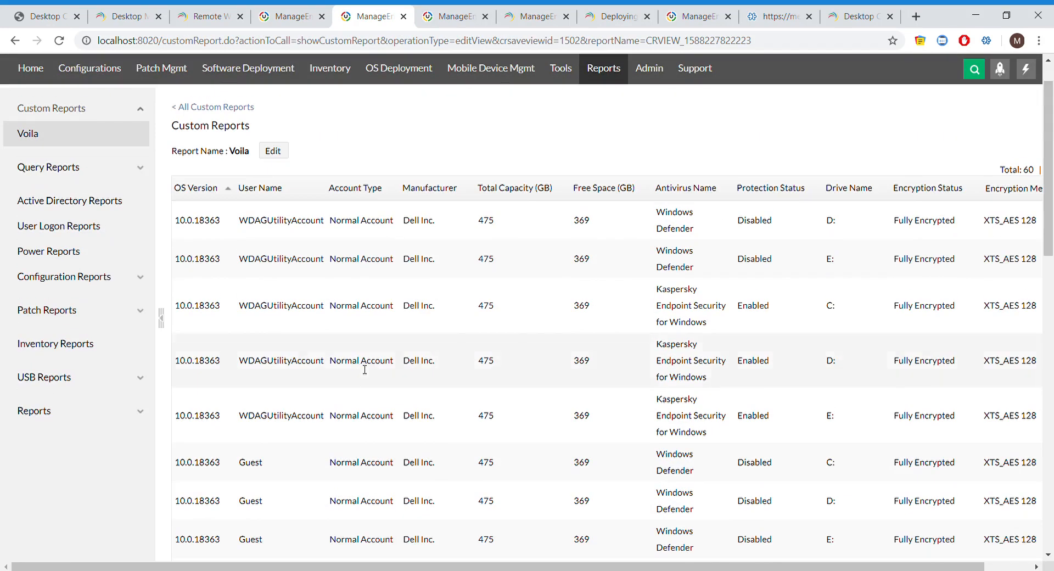
scroll(365, 370, "down", 4)
scroll(361, 369, "up", 5)
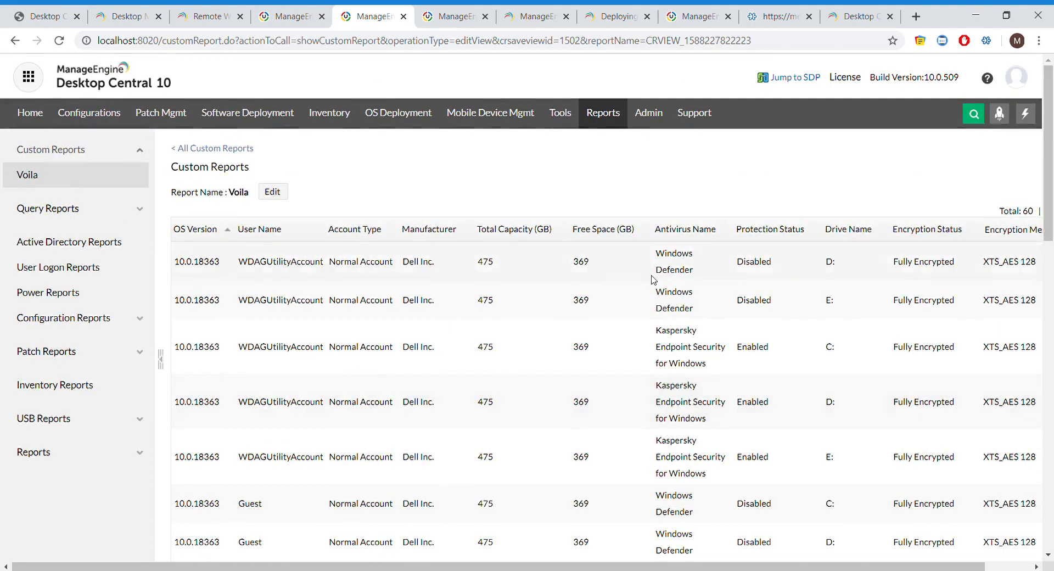
View the export formats offered for the Voila report and close the export settings without exporting
scroll(653, 280, "right", 2)
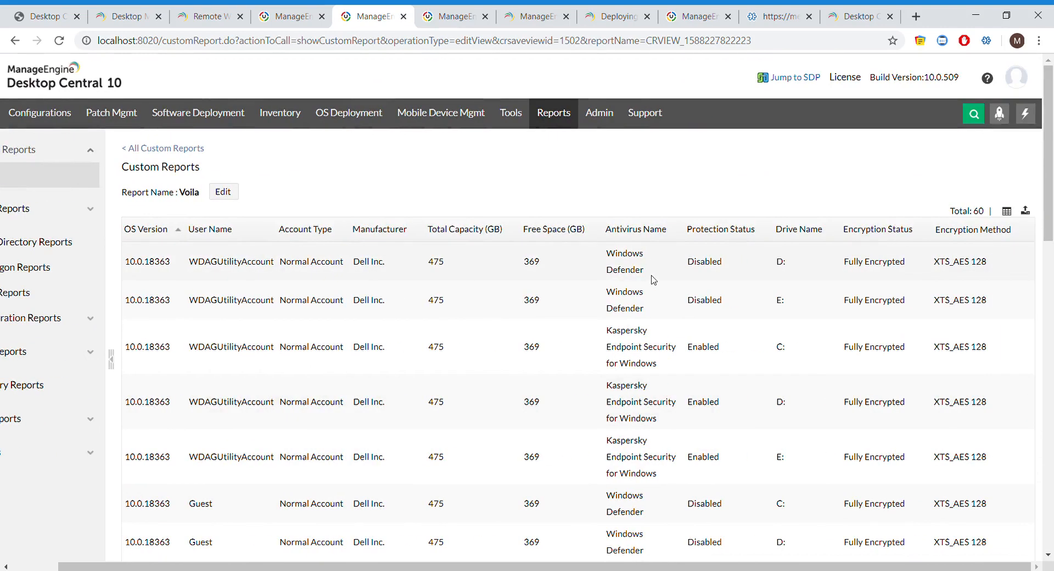
left_click(1026, 212)
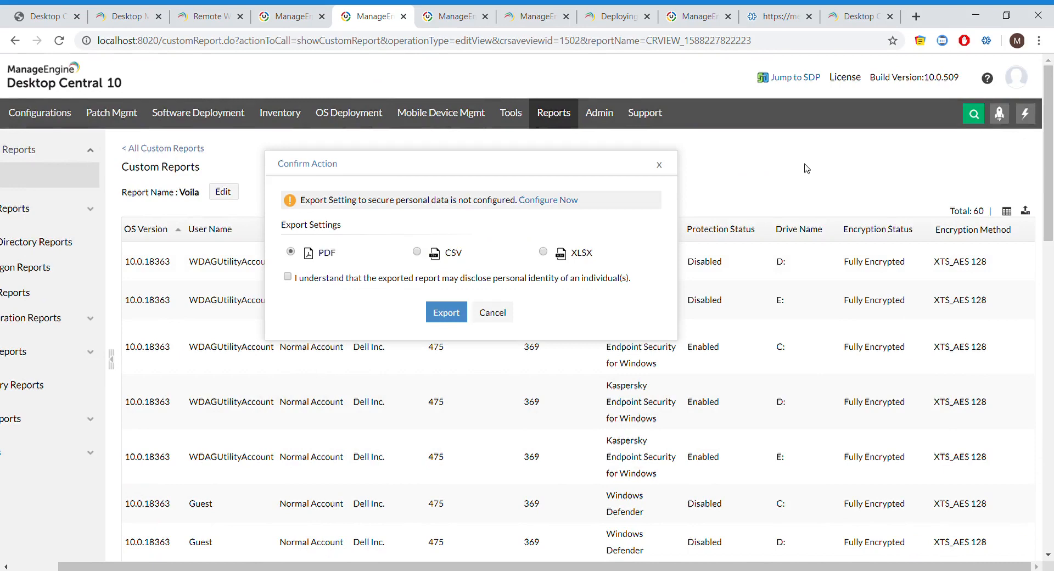
left_click(661, 166)
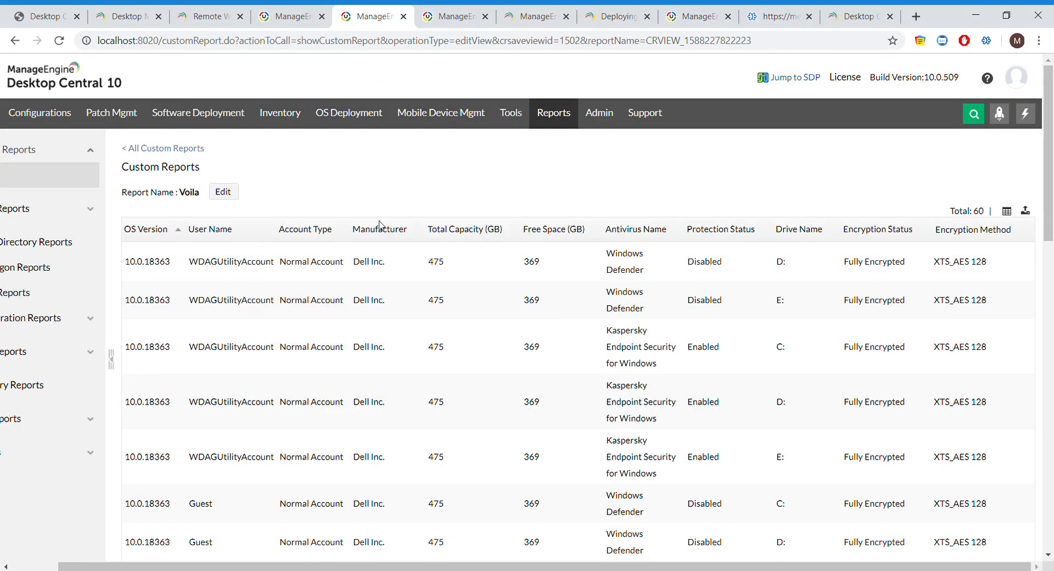
scroll(379, 230, "left", 2)
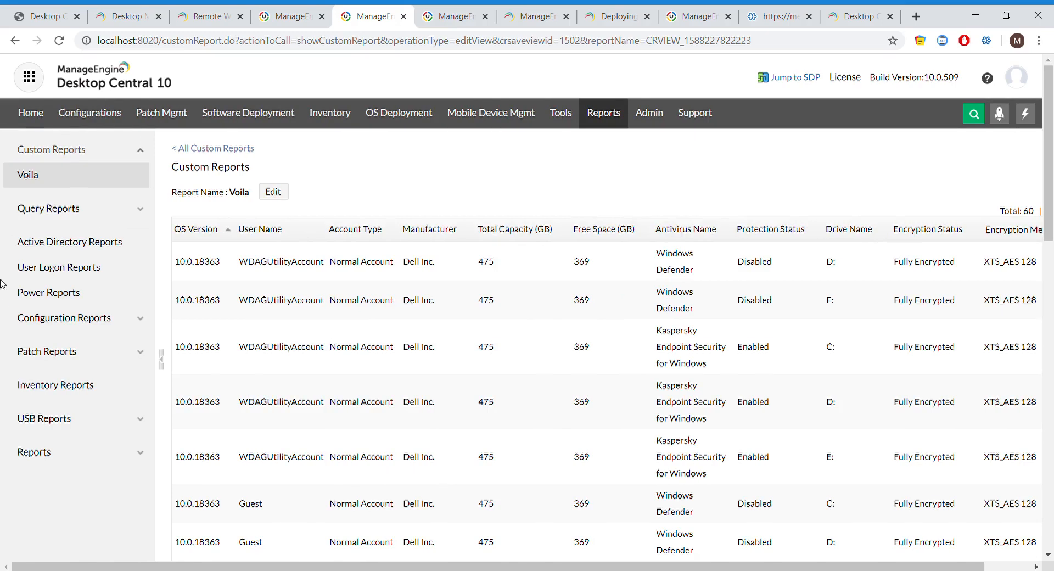
Review the Inventory dashboard's audit, software, compliance and warranty summaries and its available views and settings
left_click(330, 113)
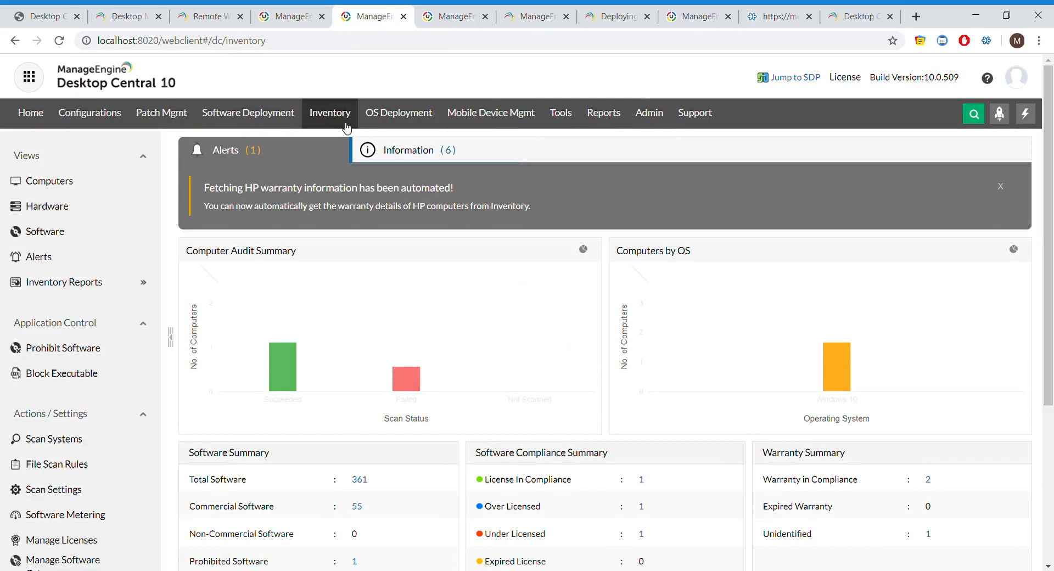
scroll(85, 354, "down", 3)
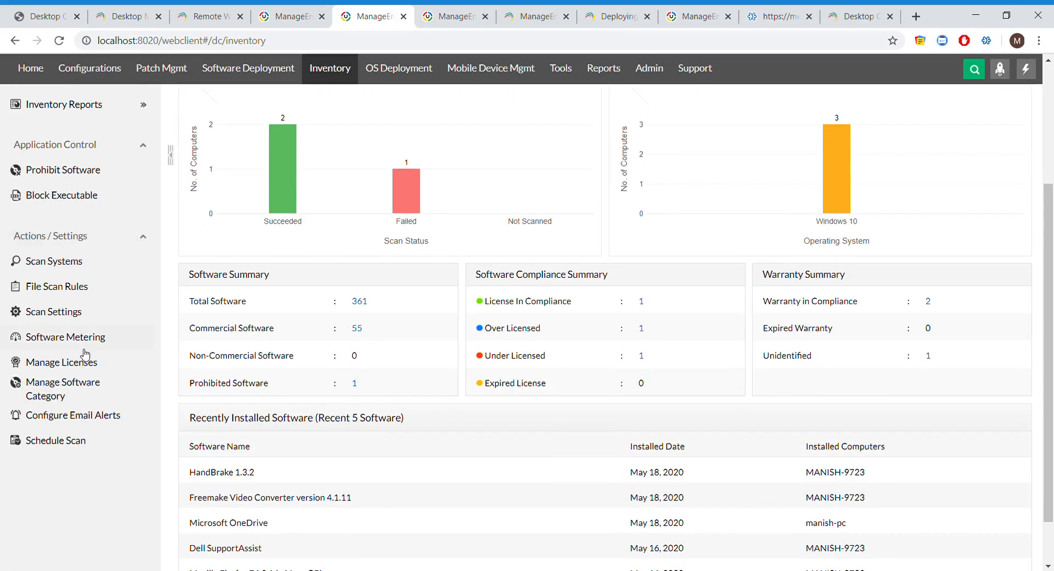
scroll(85, 354, "up", 3)
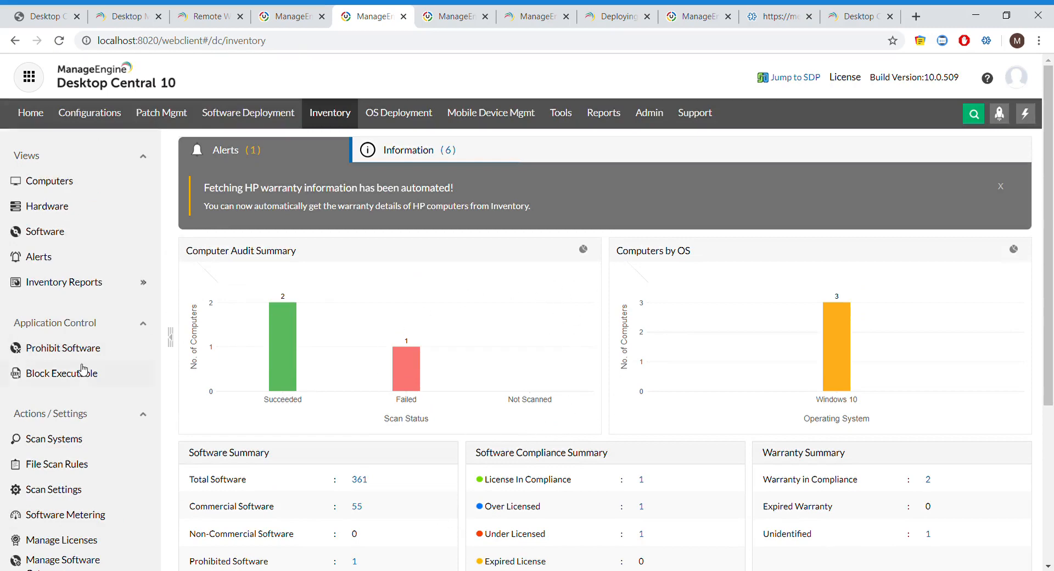
mouse_move(72, 282)
scroll(306, 269, "down", 4)
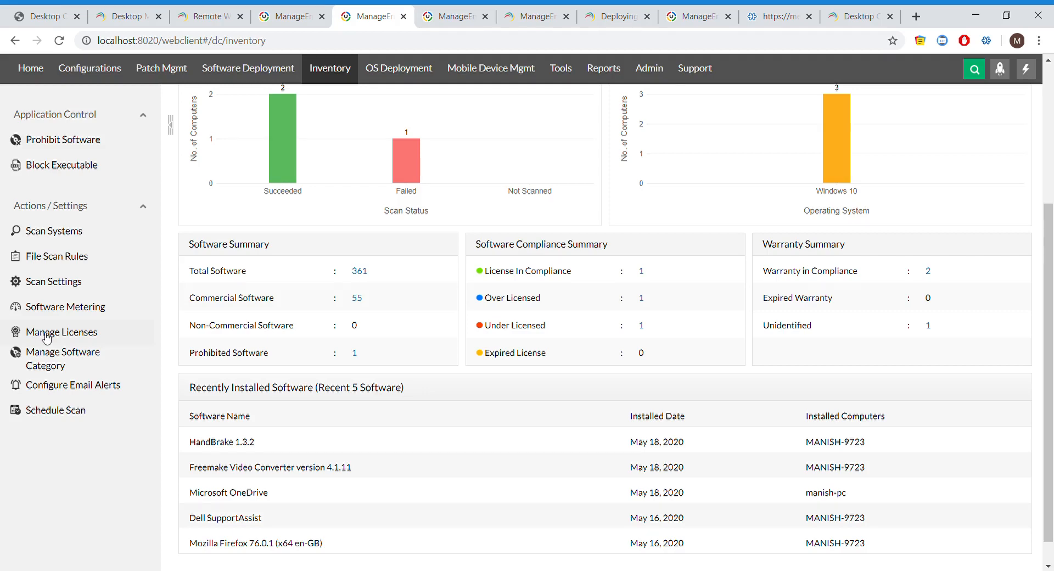
Review the license compliance of the managed software and the list of scanned computers in the inventory
left_click(46, 335)
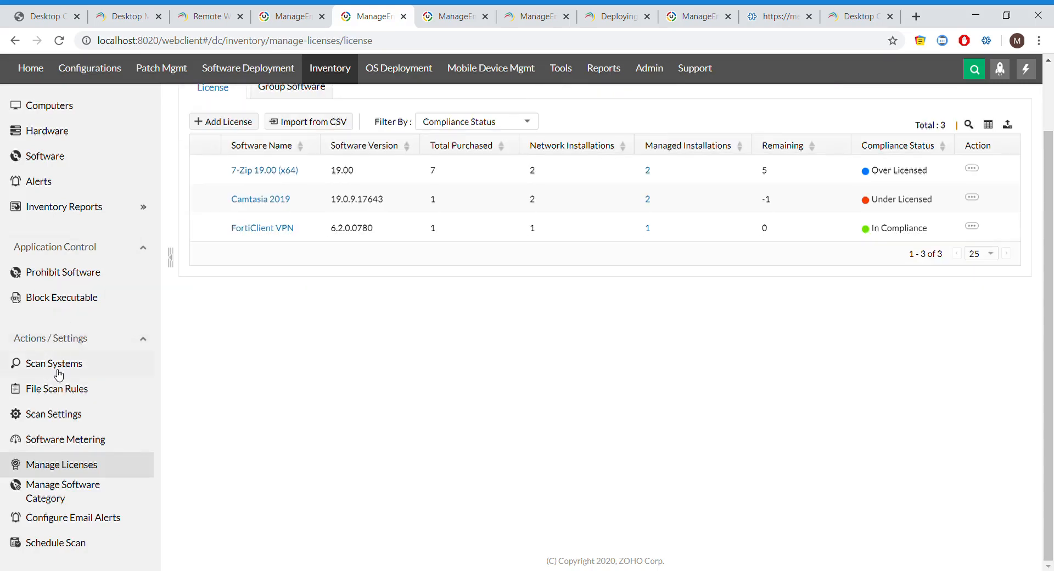
scroll(77, 310, "up", 2)
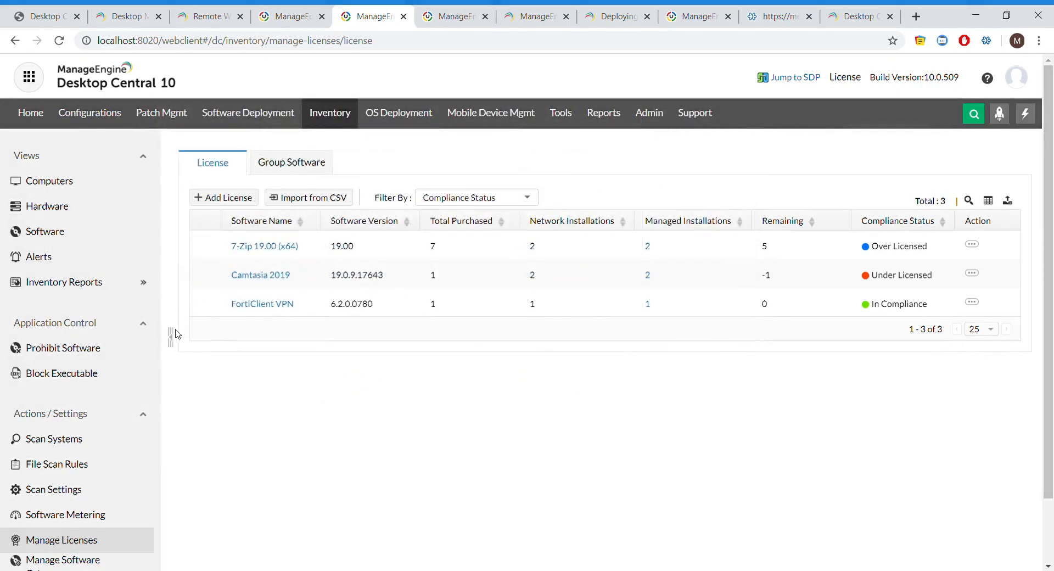
left_click(38, 190)
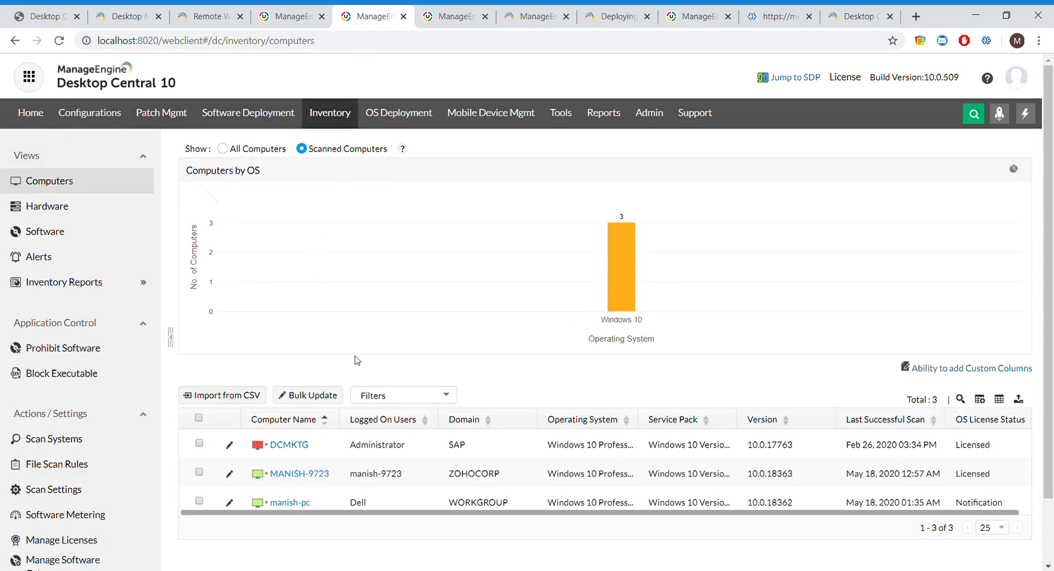
scroll(368, 385, "down", 1)
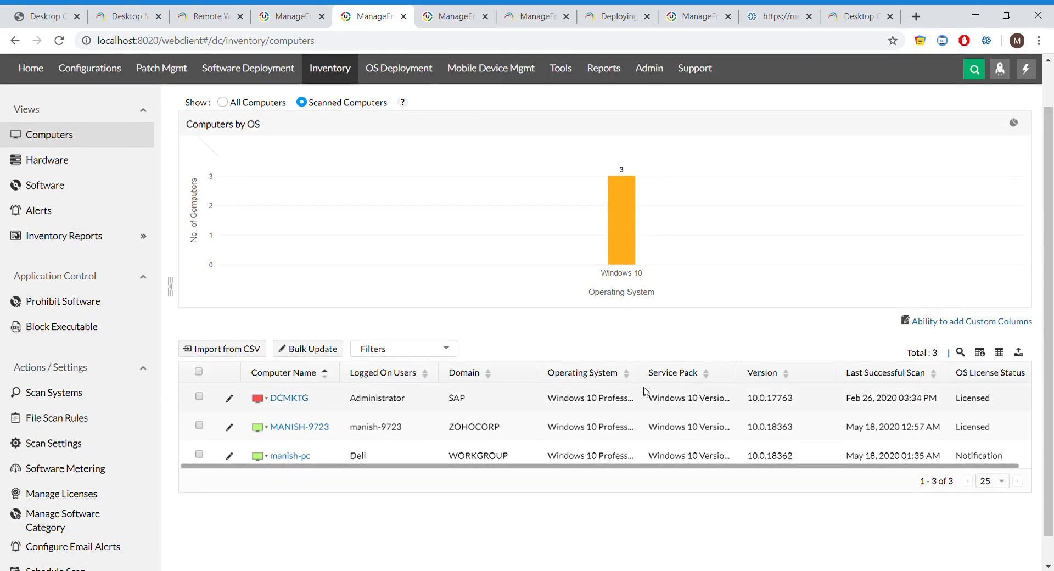
scroll(698, 388, "up", 1)
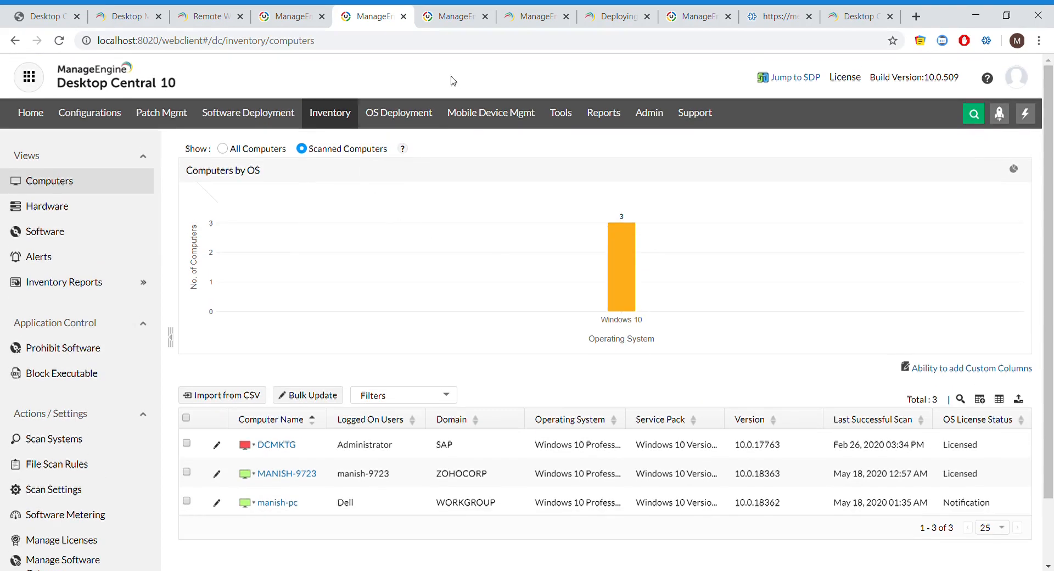
Check the Tools slide in the Desktop Central PDF and return to the inventory's scanned computers
left_click(47, 11)
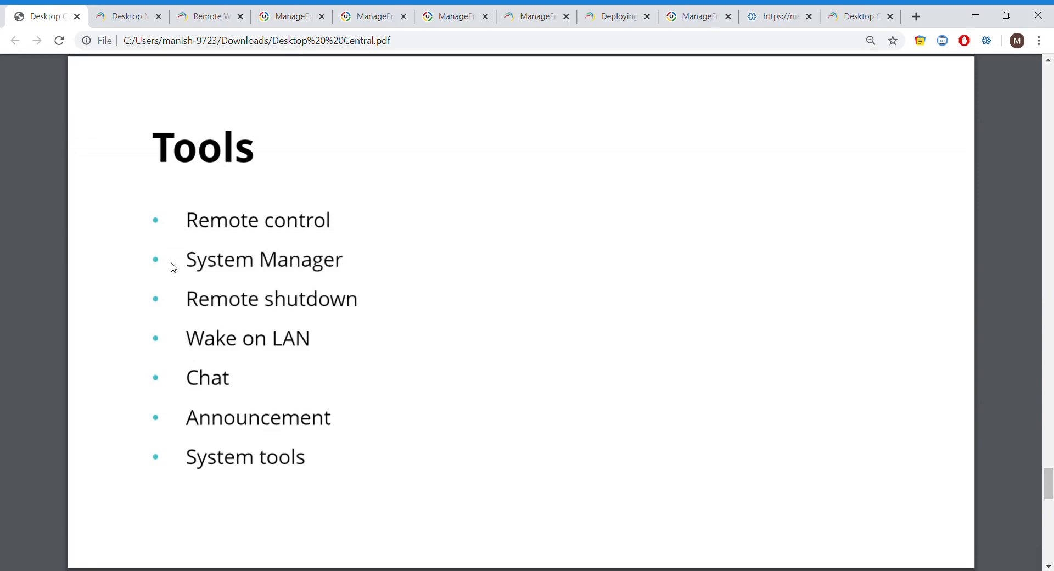
left_click(457, 11)
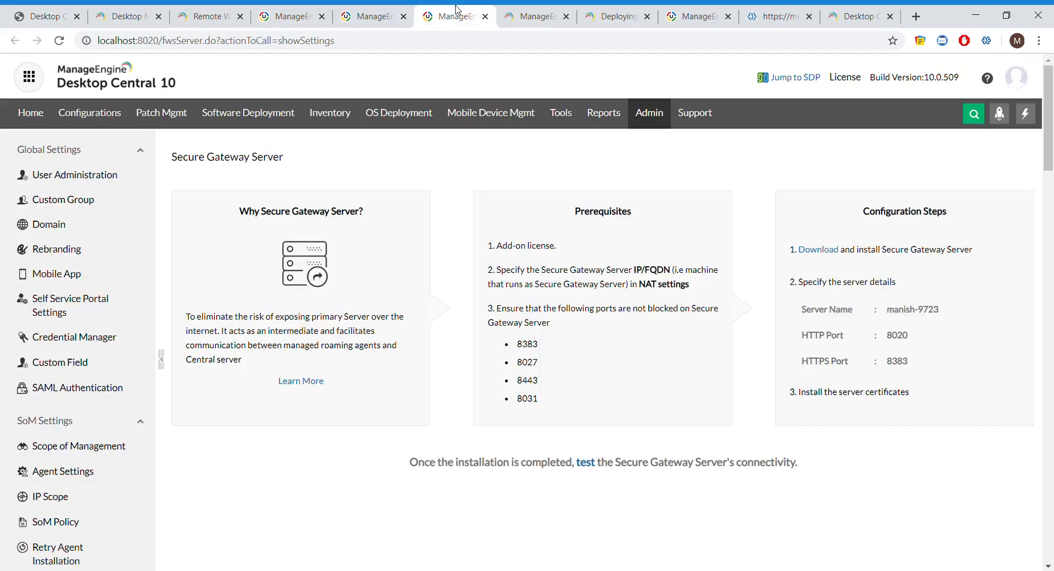
left_click(536, 12)
left_click(357, 11)
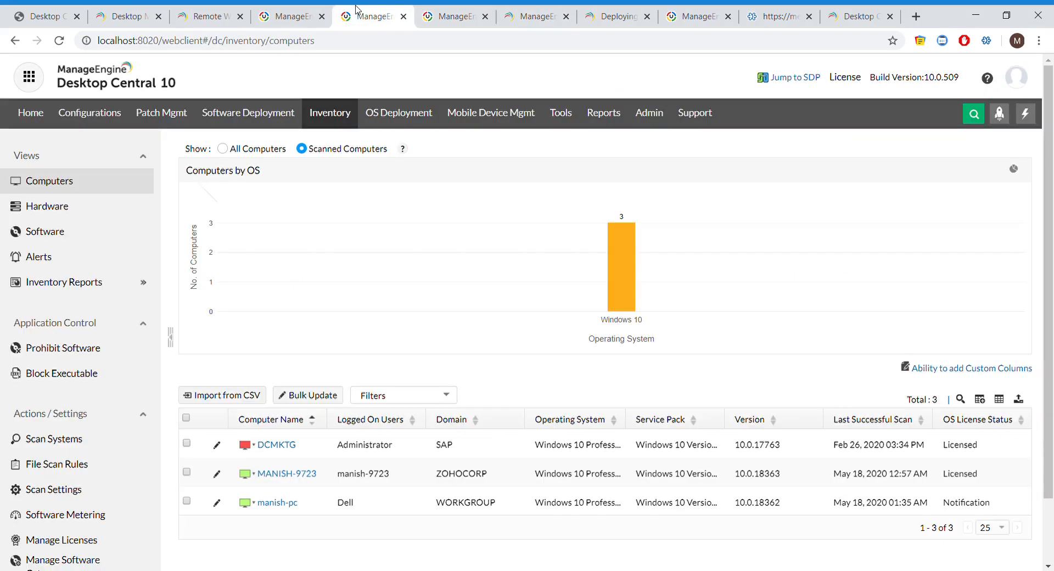
Start a remote control session with the Dell user's computer, giving the reason "Hey, I need to access your computer"
left_click(565, 112)
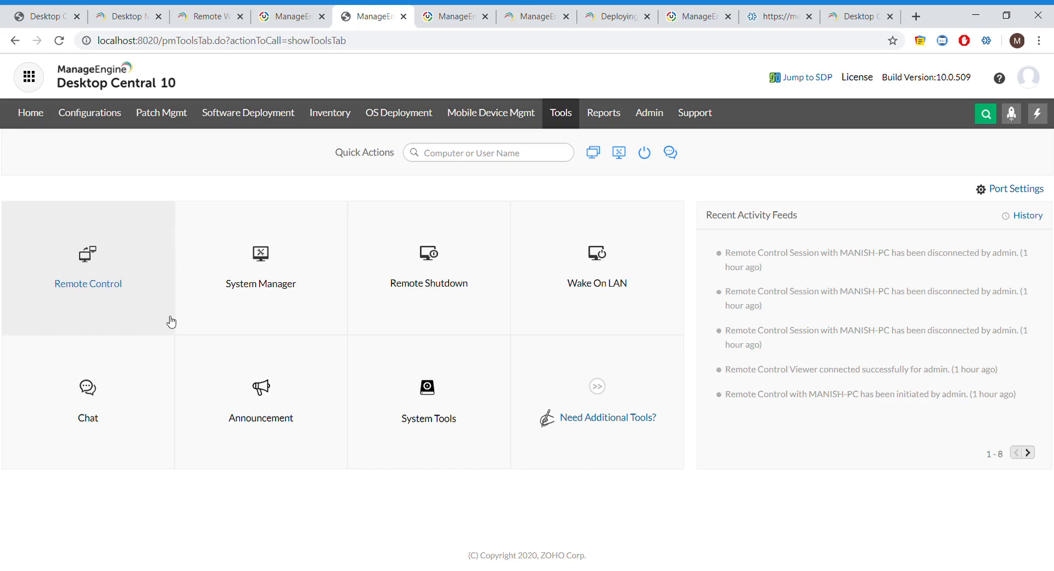
left_click(156, 289)
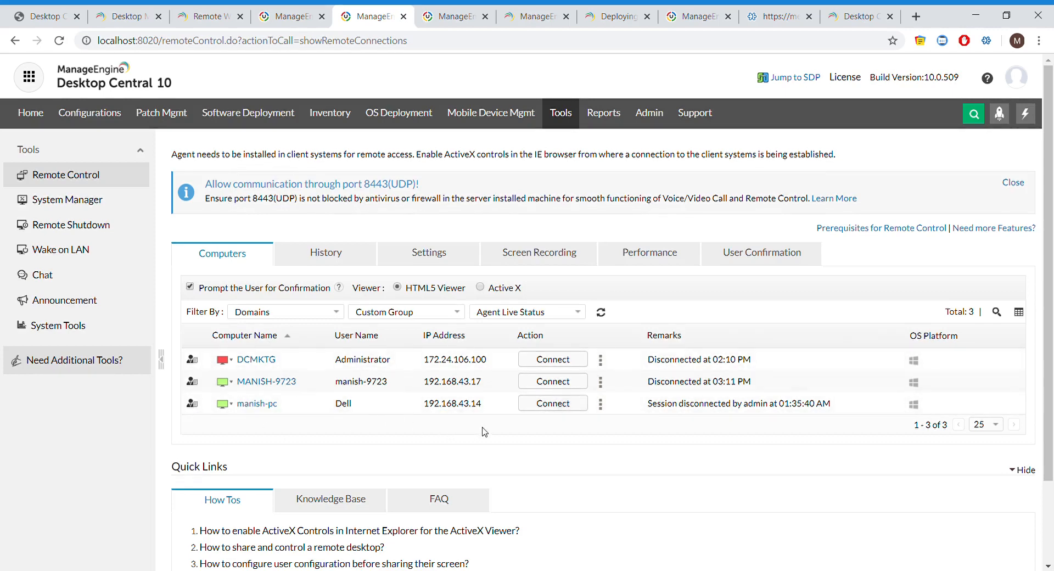
left_click(538, 409)
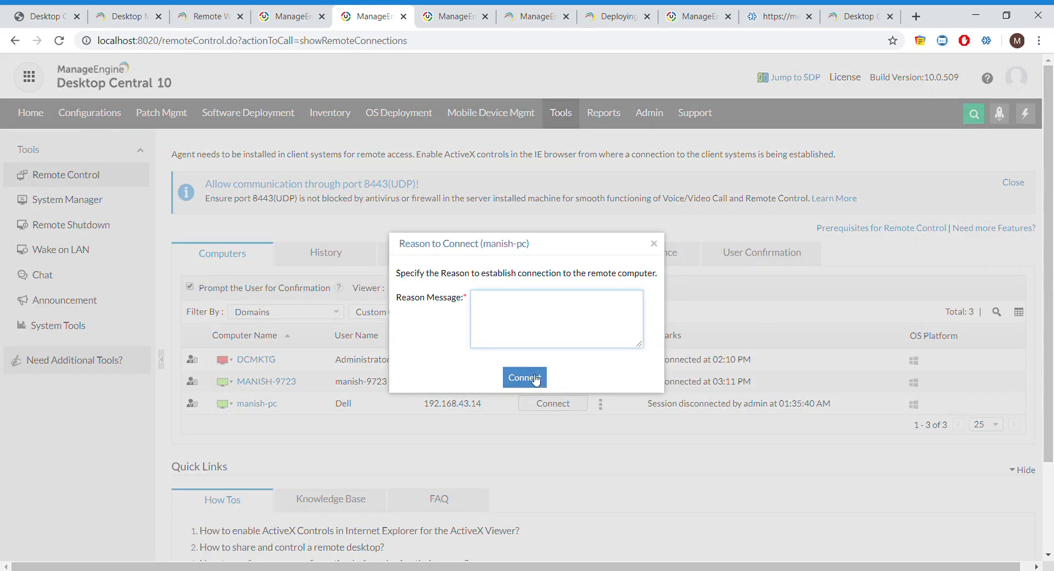
left_click(533, 301)
type("Hey, I need to access your computer")
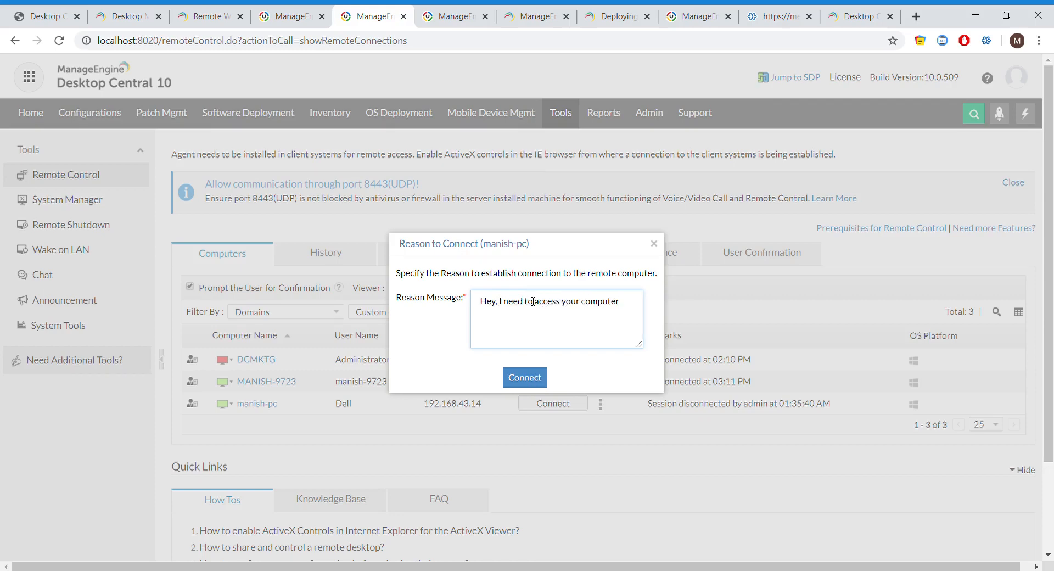
left_click(526, 378)
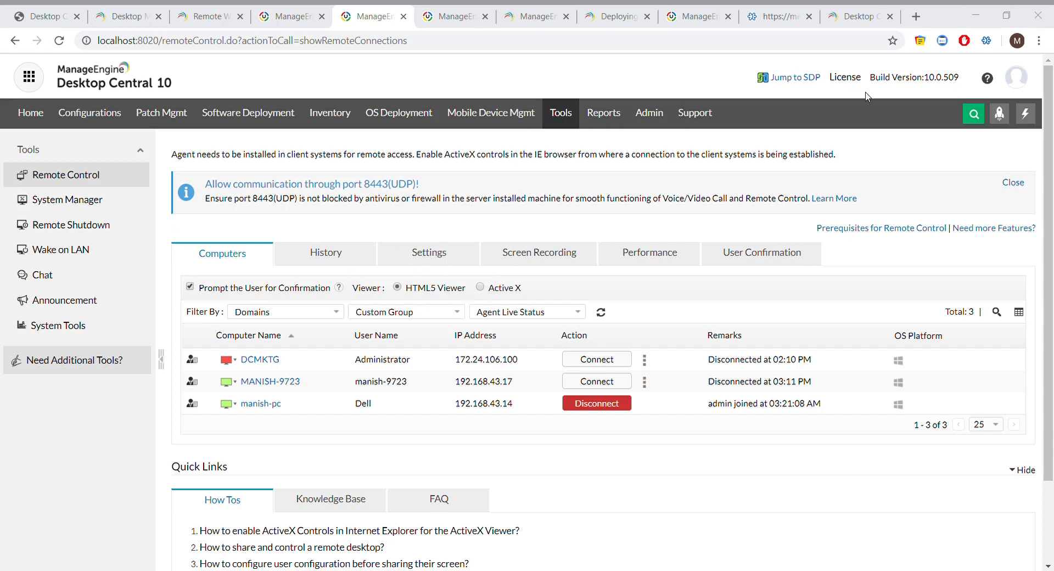
Show the slide explaining how Remote Control works in the Desktop Central PDF
left_click(952, 18)
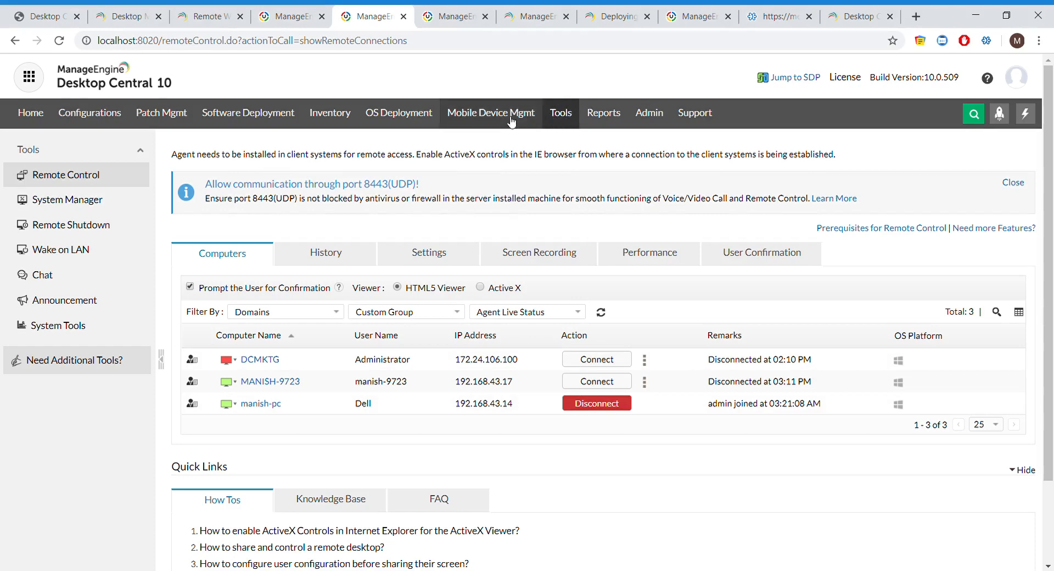
left_click(19, 11)
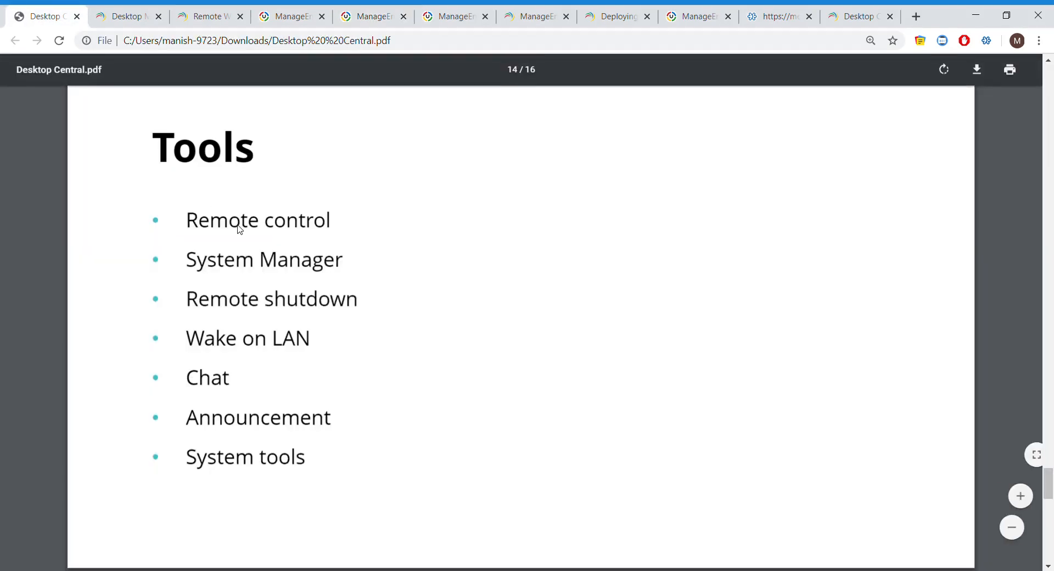
key("Right")
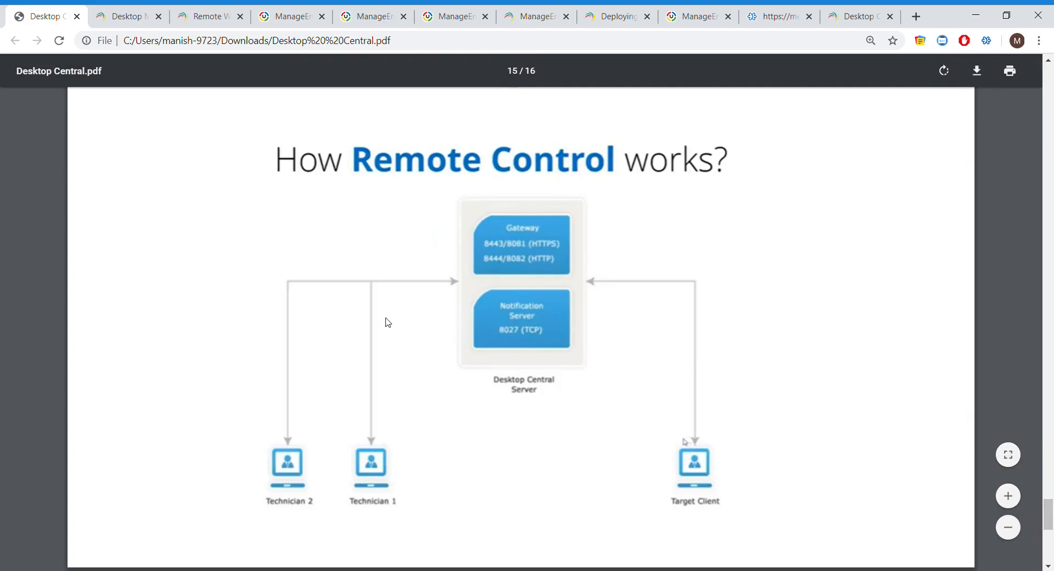
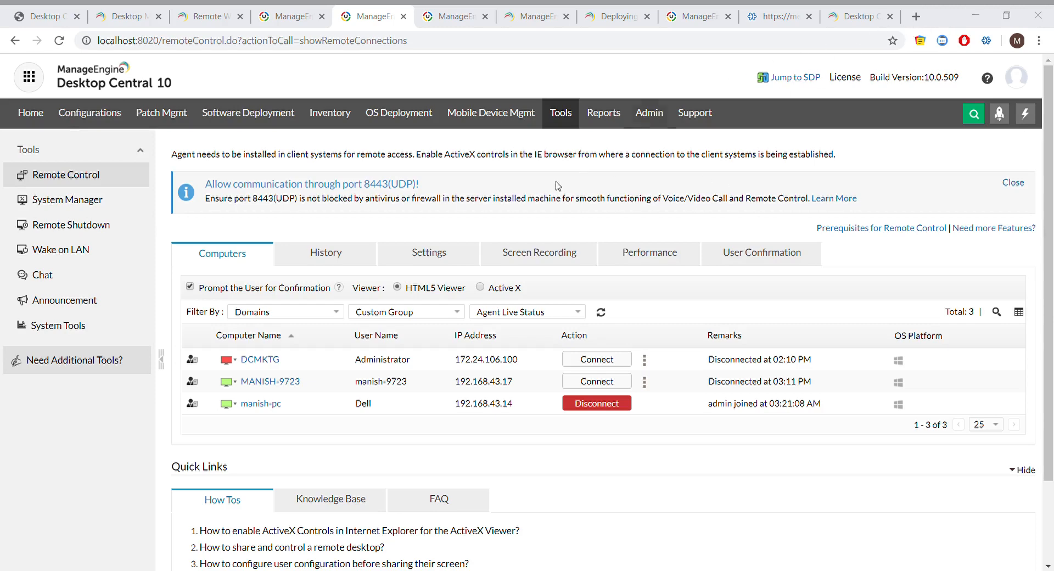
Revisit the PDF's Remote Control diagram and the Secure Gateway Server page, and return to the Remote Control computer list
left_click(747, 132)
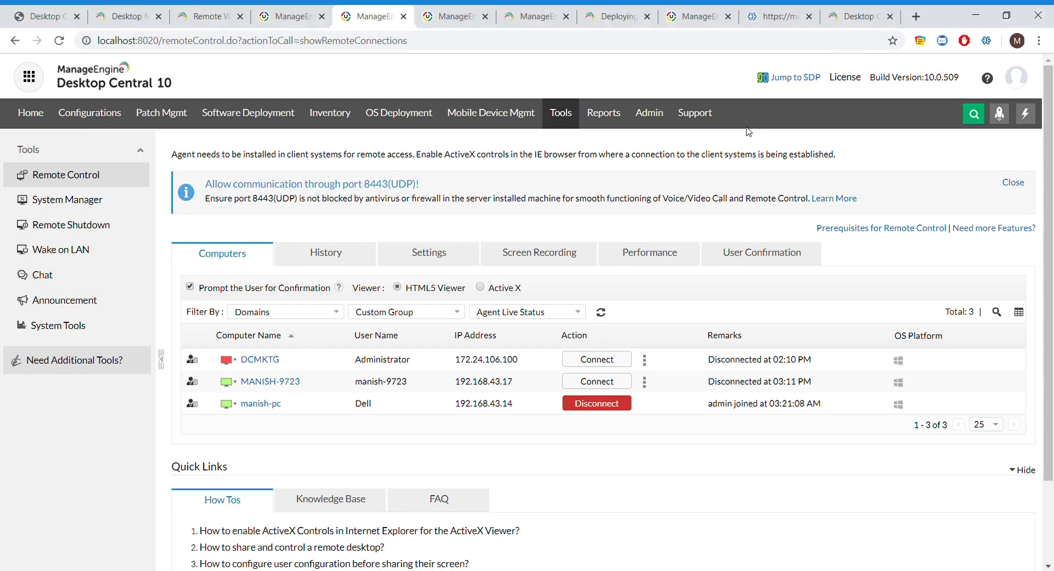
left_click(16, 12)
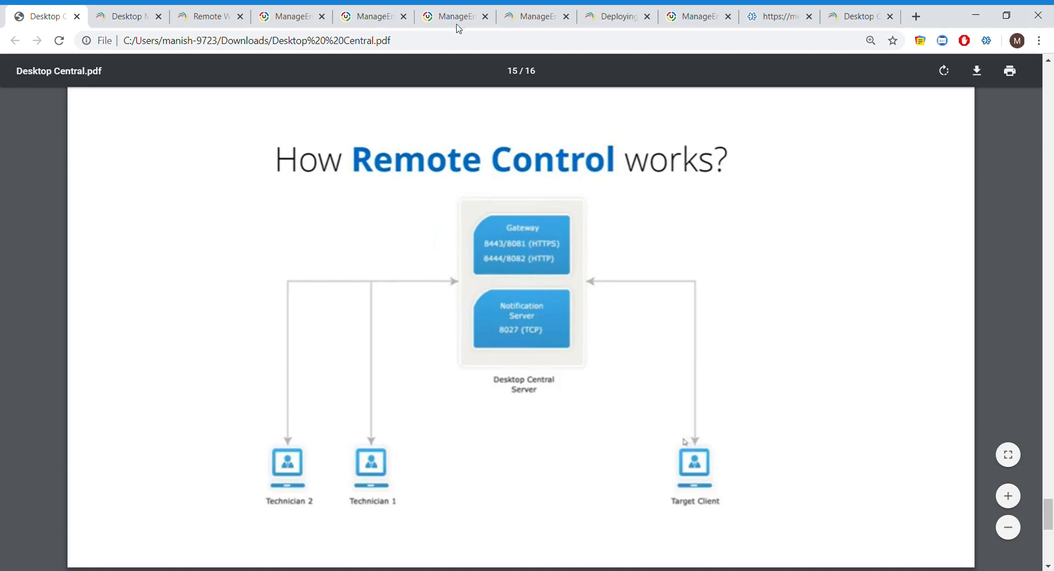
left_click(467, 10)
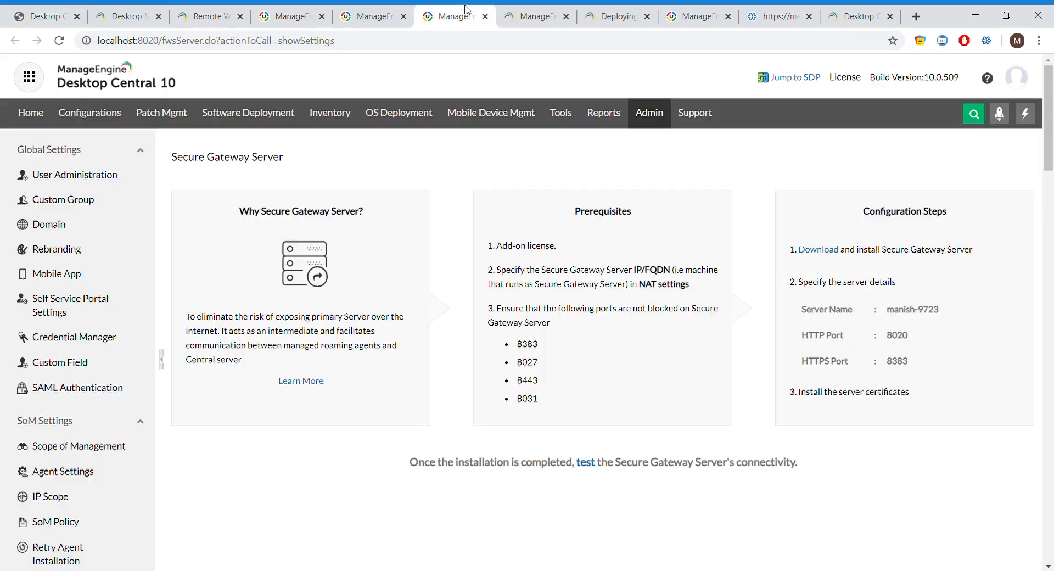
left_click(370, 10)
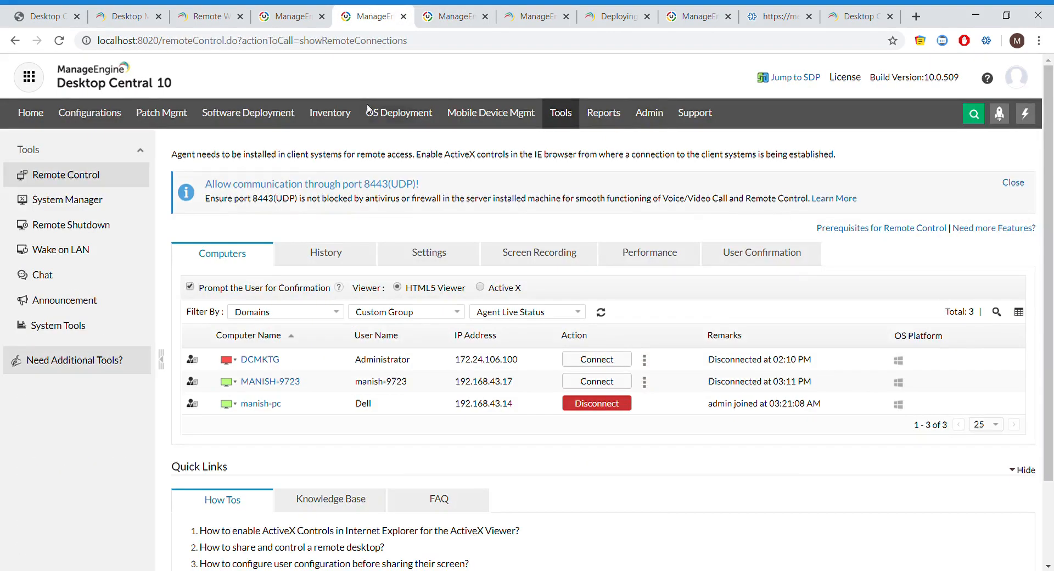
Disconnect the active remote control session with the Dell user's computer
left_click(592, 412)
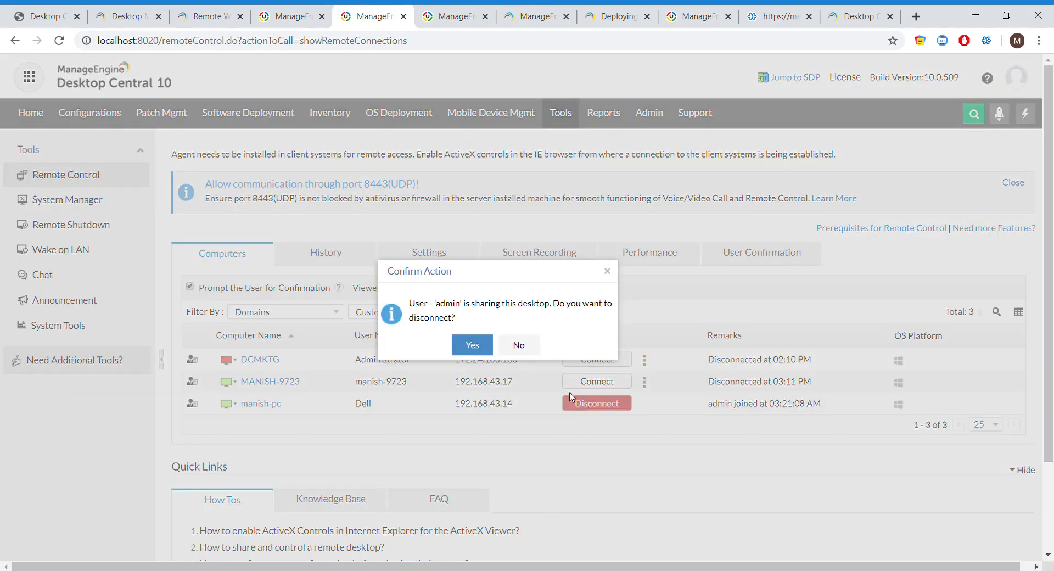
left_click(473, 345)
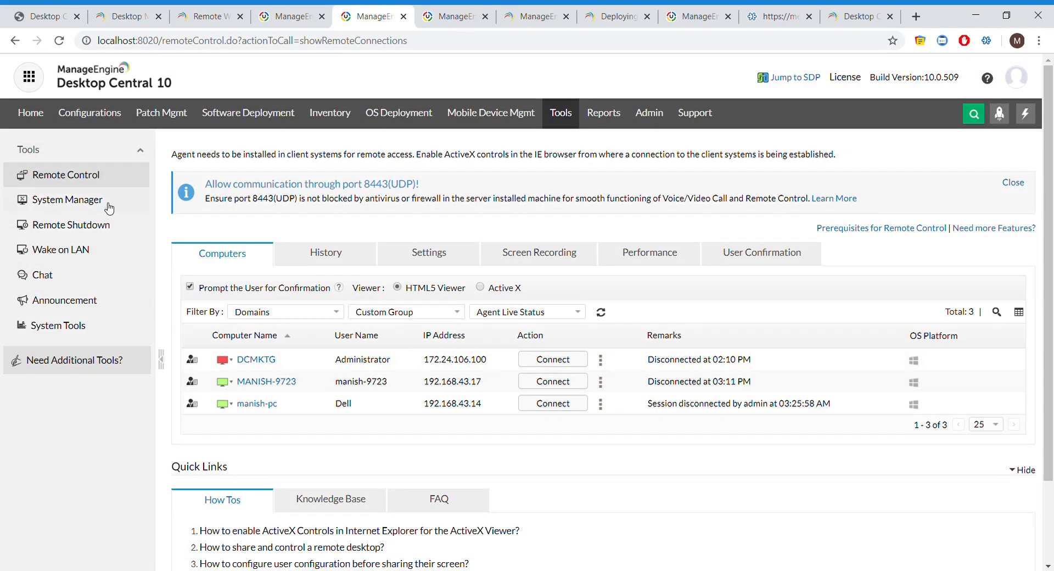
Open a blank announcement form and review its title, message, schedule, frequency and target user options
left_click(75, 306)
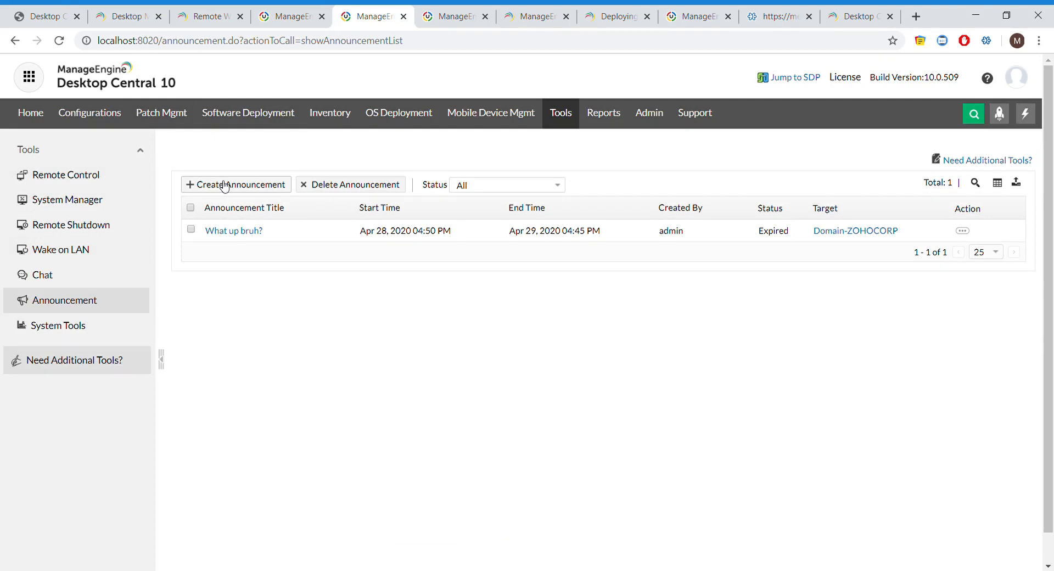
left_click(224, 187)
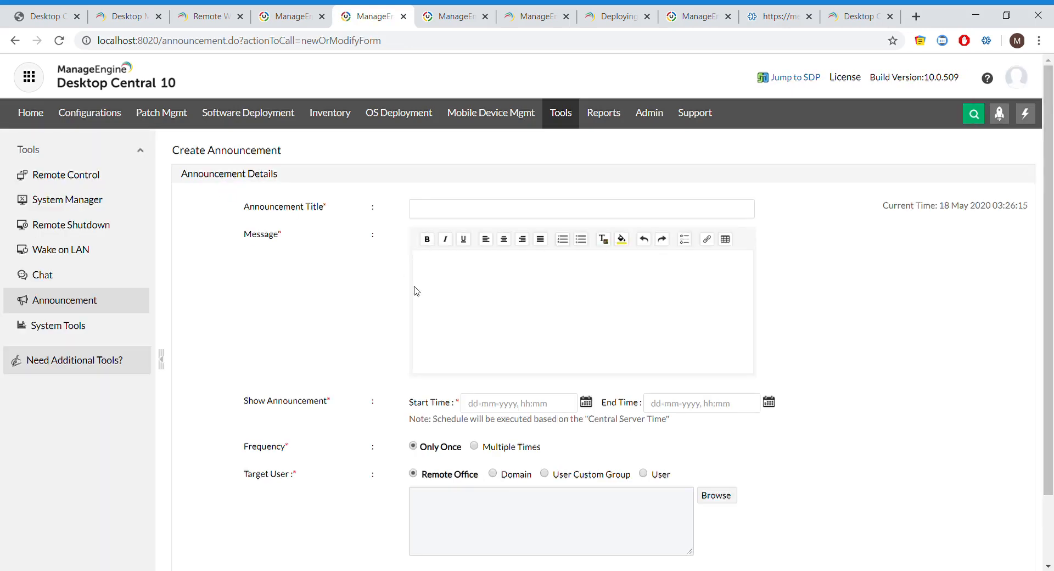
left_click(427, 255)
scroll(452, 362, "down", 2)
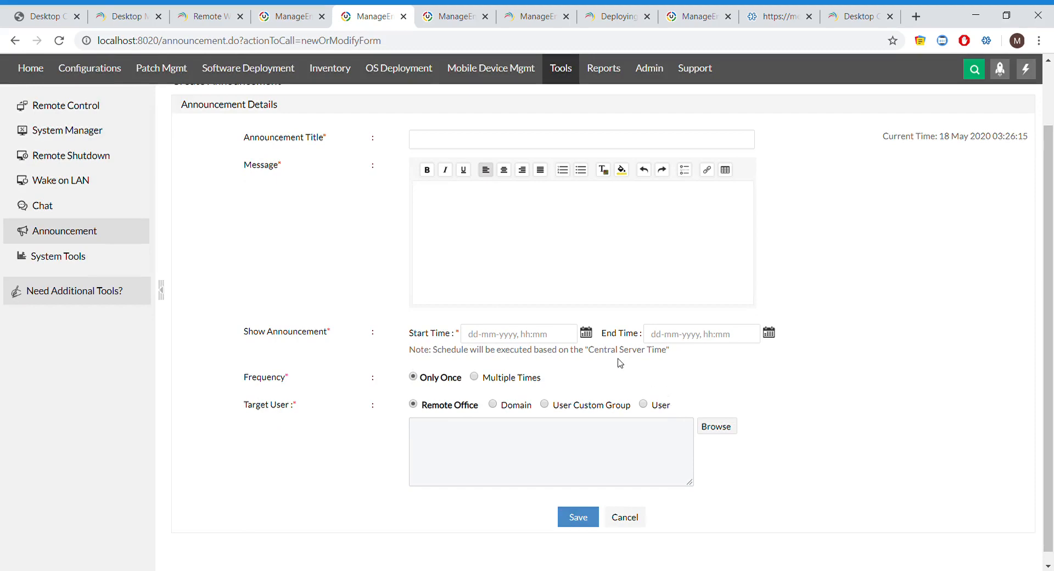
scroll(415, 338, "up", 2)
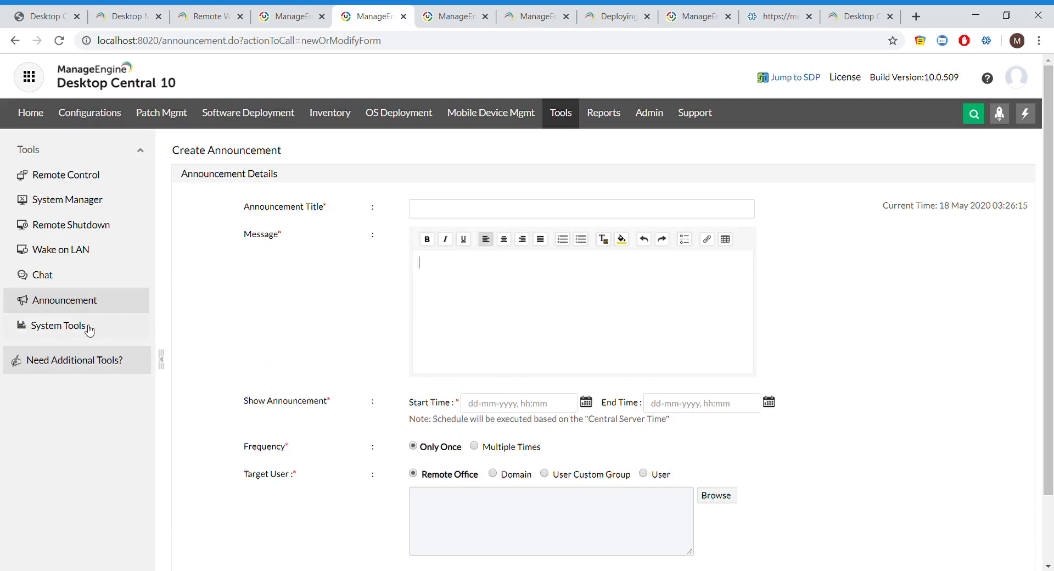
Review the Wake on LAN computer list and the Remote Shutdown computer list
left_click(71, 252)
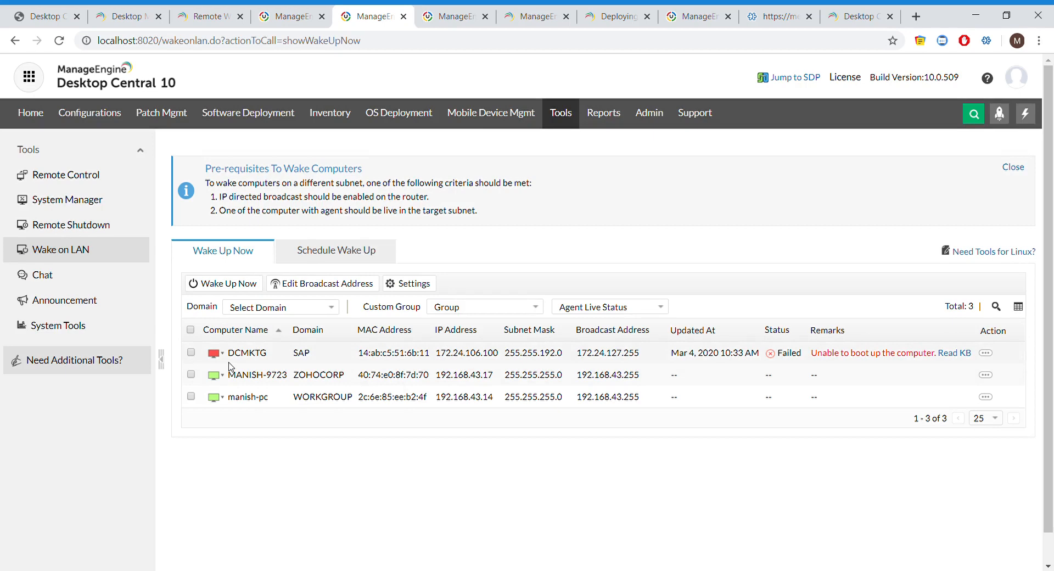
left_click(68, 235)
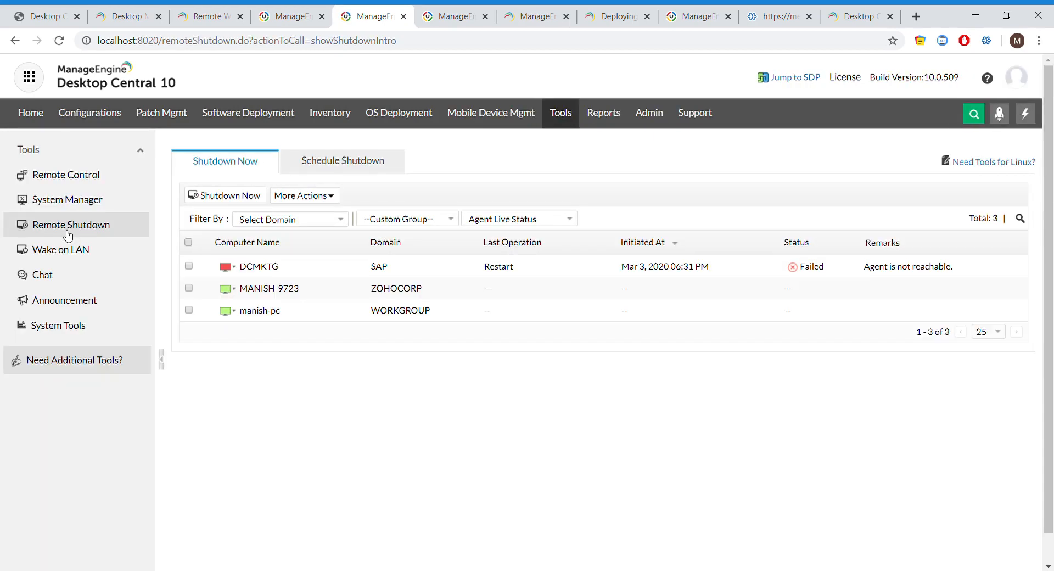
left_click(189, 288)
Review the management actions that System Manager offers for the DCMKTG computer, from Task Manager to Users
left_click(54, 203)
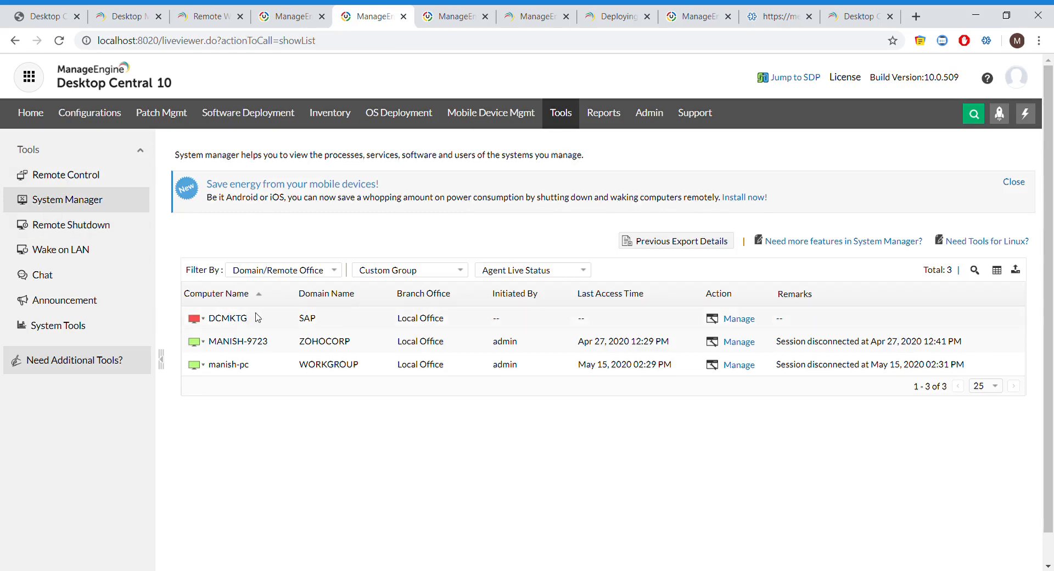
left_click(740, 324)
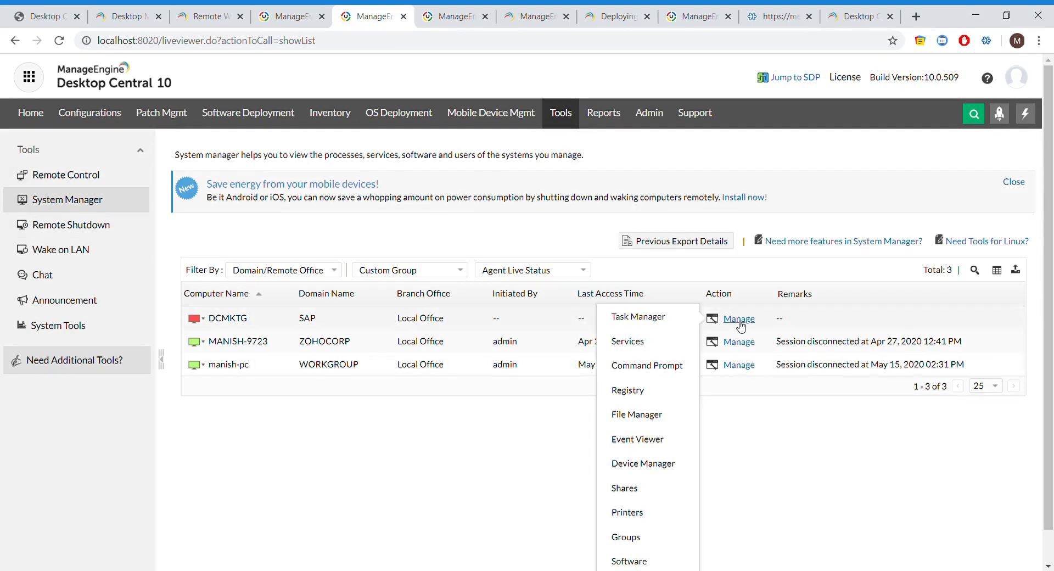
scroll(653, 413, "down", 1)
scroll(653, 413, "down", 1)
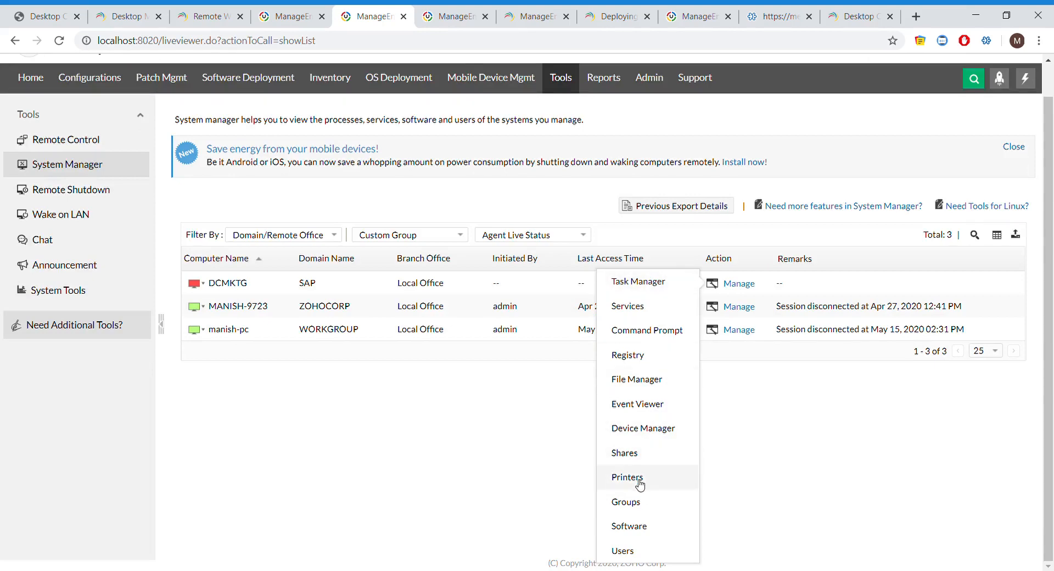
left_click(770, 433)
scroll(236, 383, "up", 1)
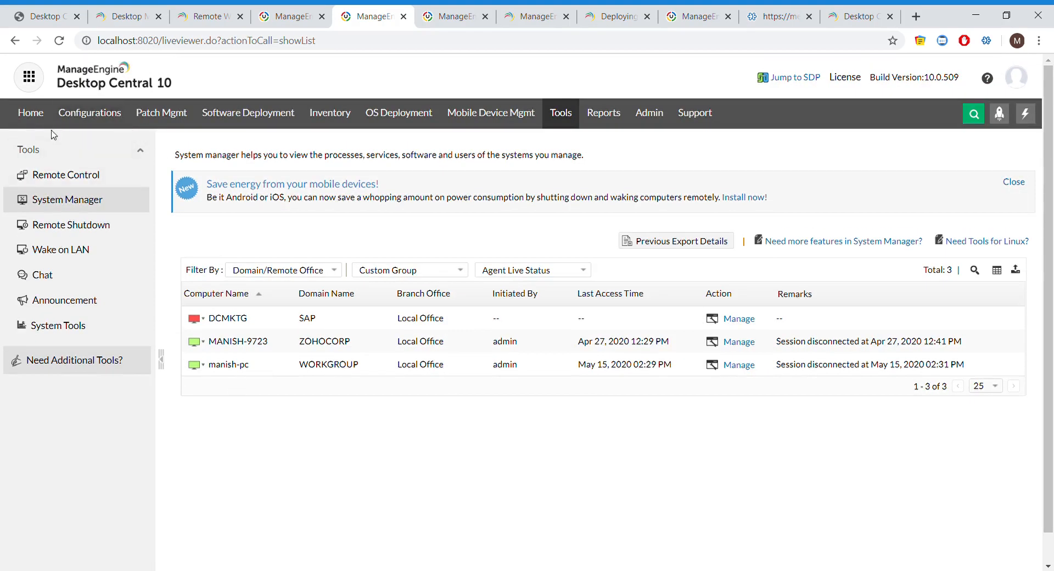
Review the disk tools in a new System Tools task, try to reach its target definition, and return to the Tools overview
left_click(32, 154)
left_click(31, 154)
left_click(558, 123)
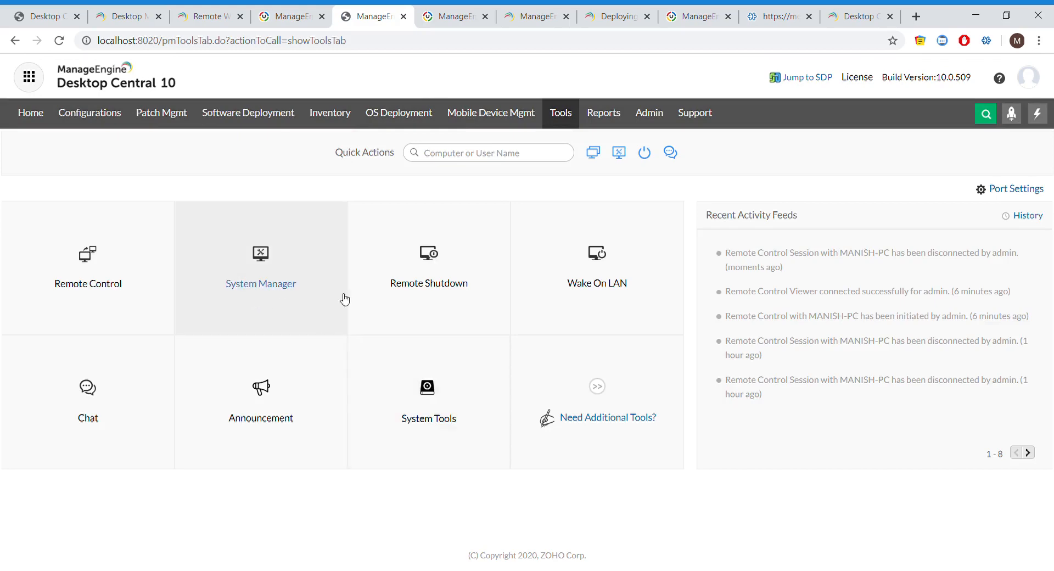
left_click(422, 383)
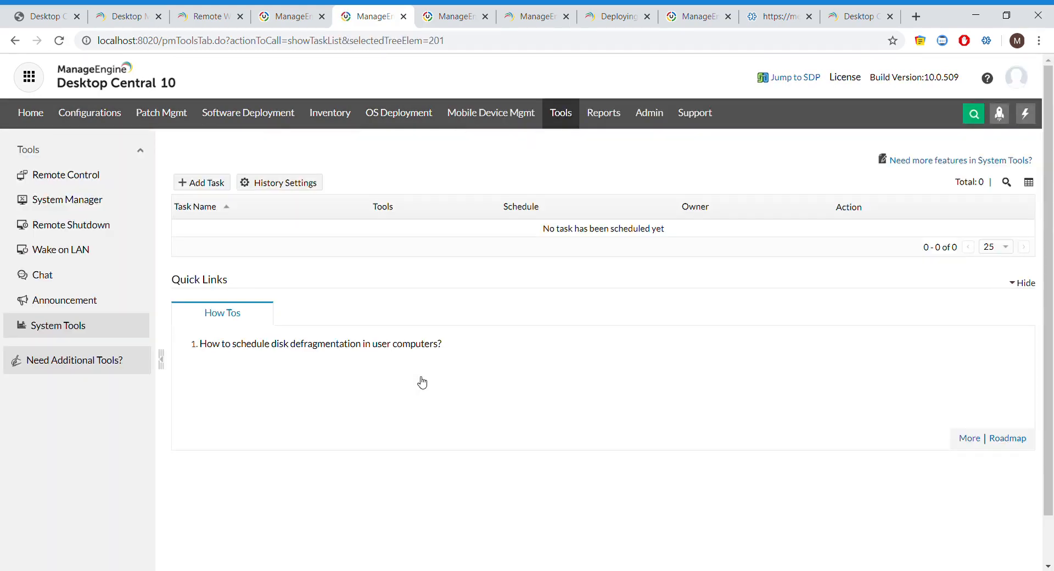
left_click(216, 185)
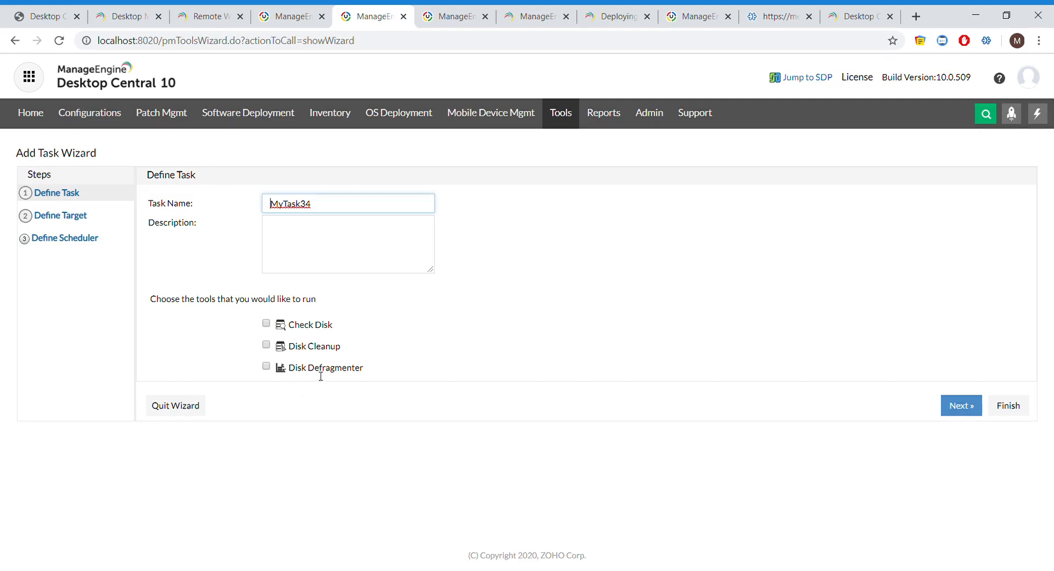
left_click(50, 215)
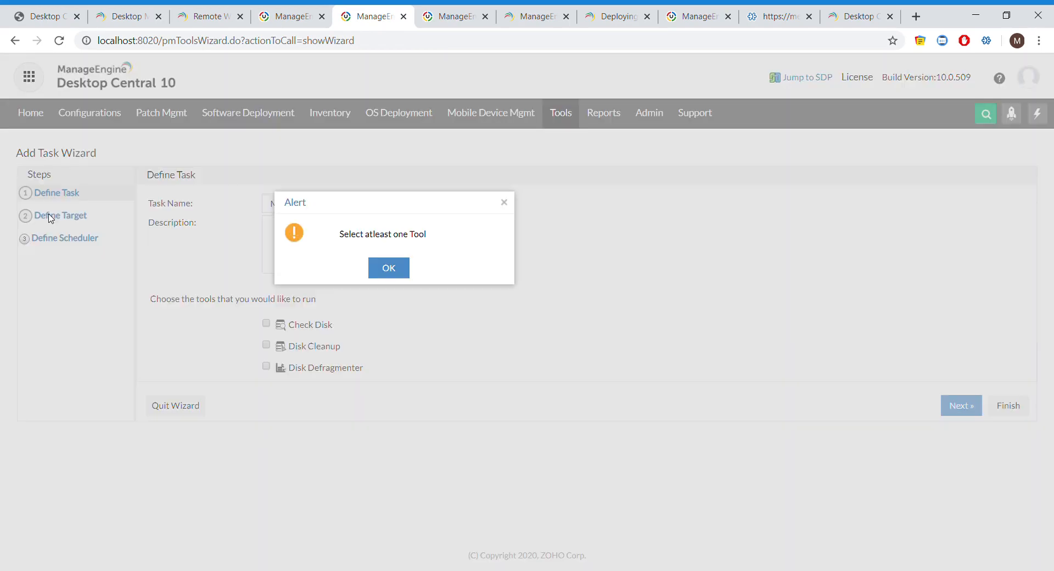
left_click(388, 268)
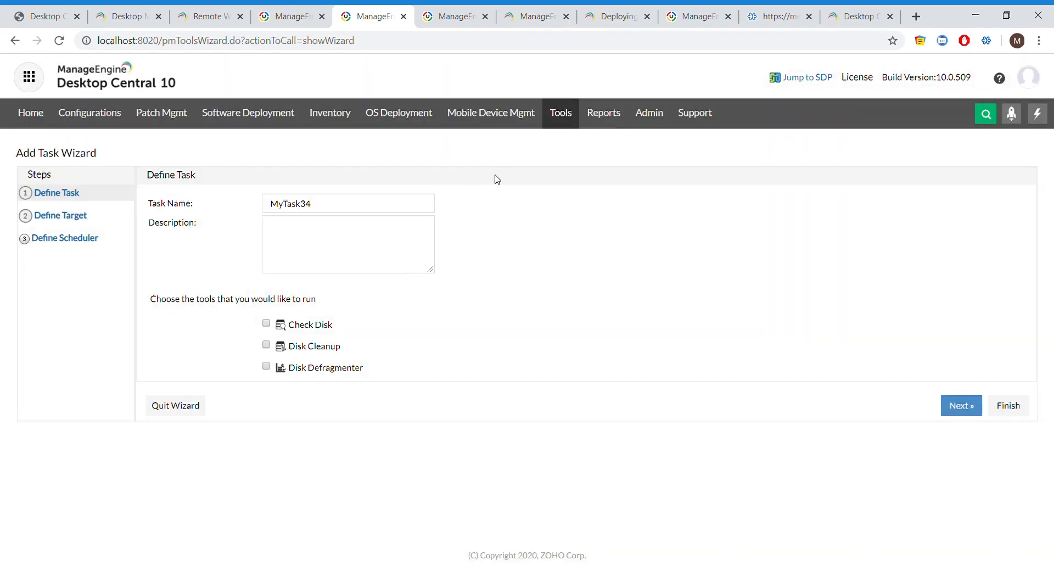
left_click(564, 115)
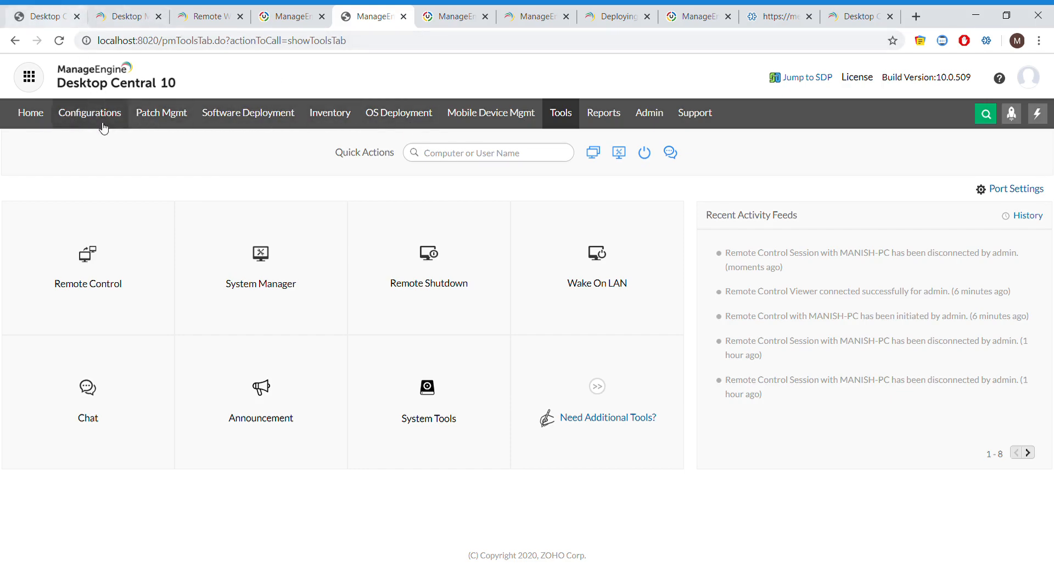
Open Patch Mgmt, and switch to the Desktop Central PDF to show its final page with the download link
left_click(185, 129)
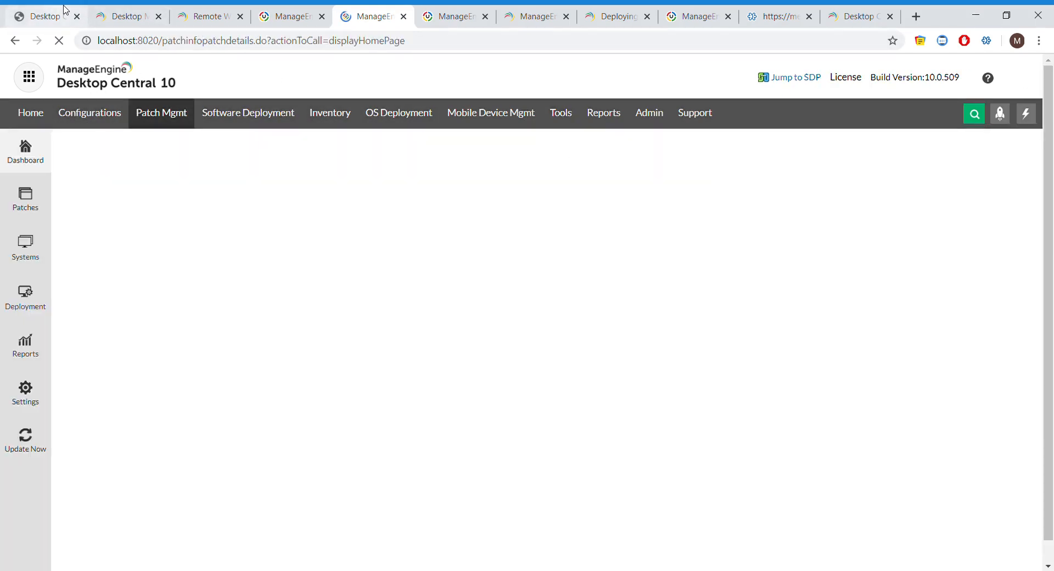
left_click(55, 17)
scroll(155, 184, "down", 5)
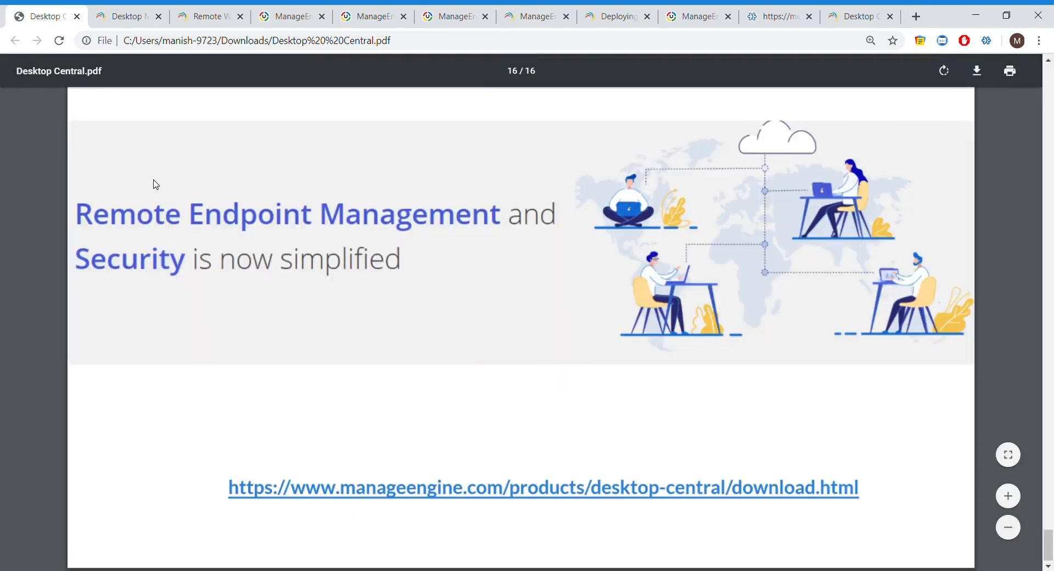